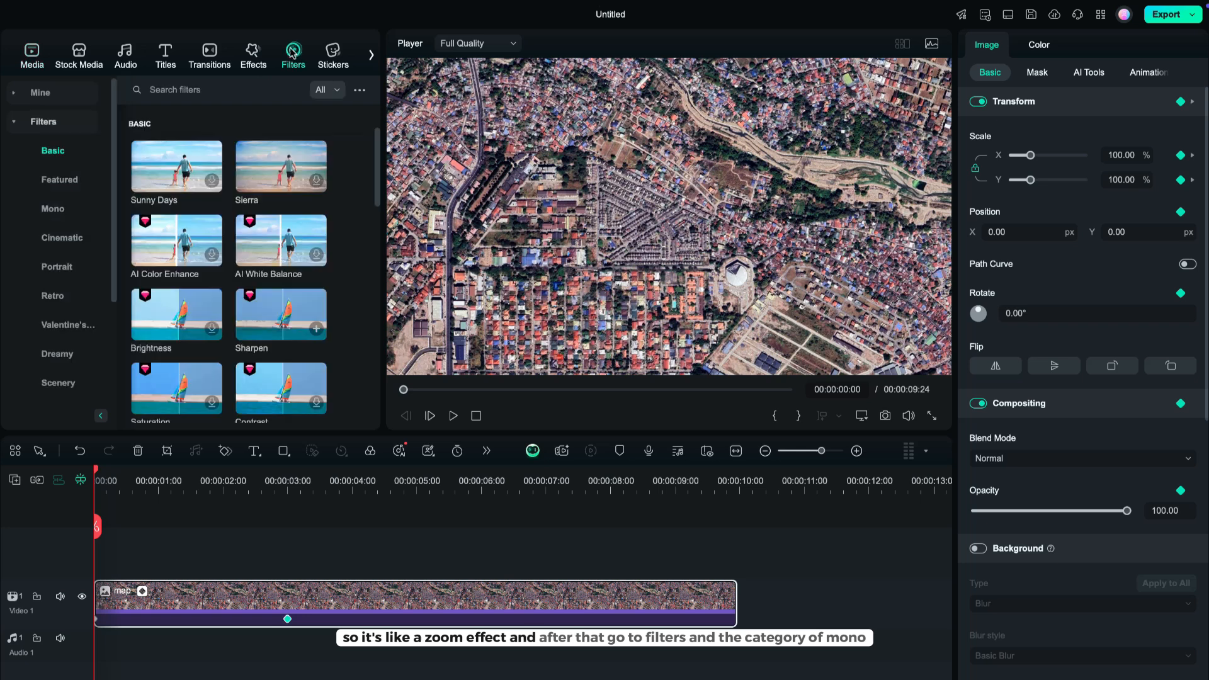
Apply the Ink Dim filter from the Mono category to the map clip on the timeline.
click(55, 213)
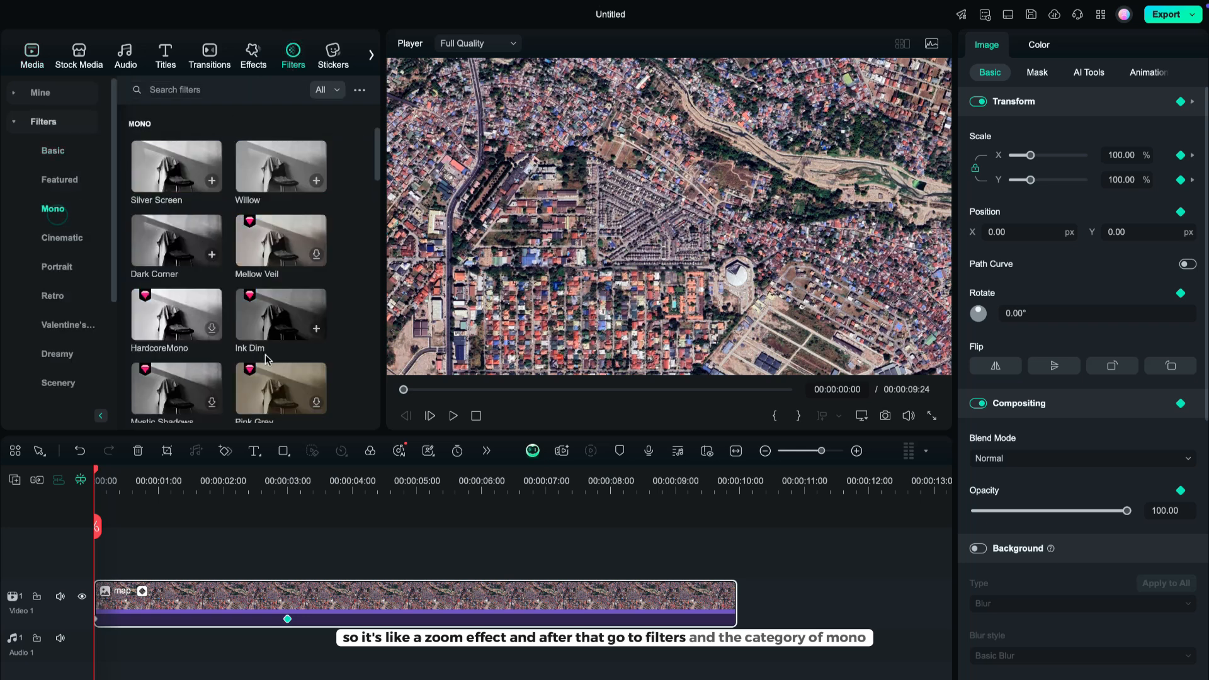
mouse_move(280, 315)
mouse_down()
mouse_move(273, 505)
mouse_move(243, 583)
mouse_up()
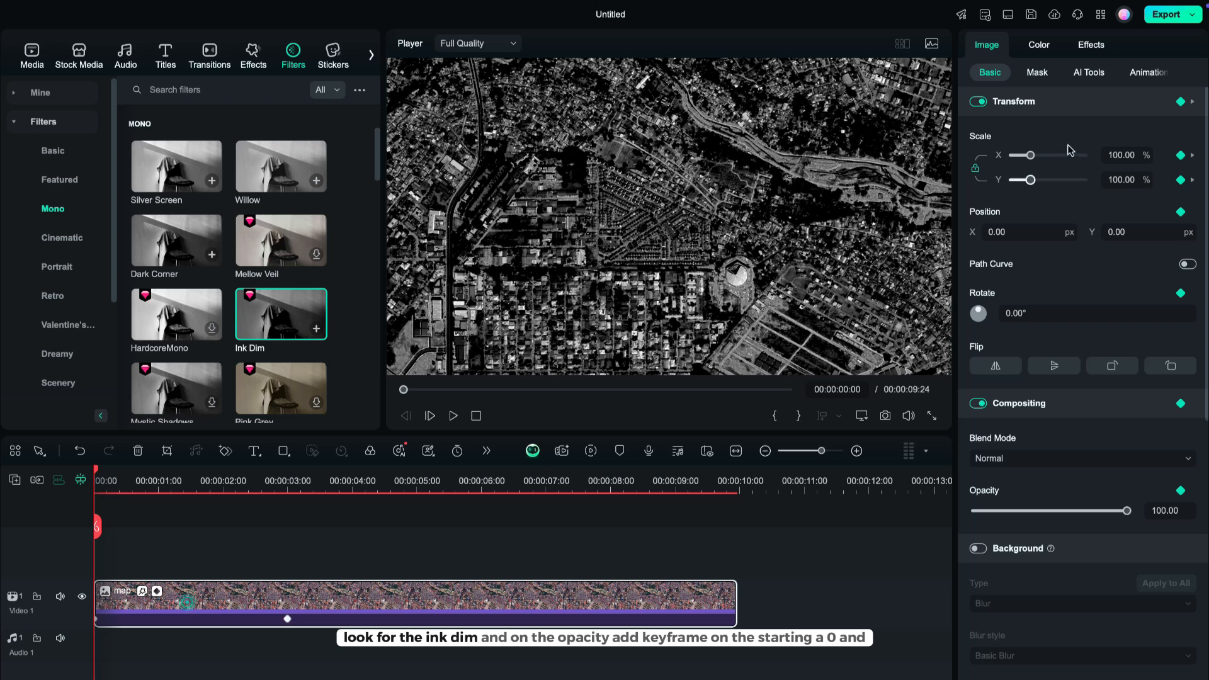
Keyframe the Ink Dim opacity at 0 % at the clip start and 70 % at 00:00:03:00.
click(1144, 71)
click(1085, 50)
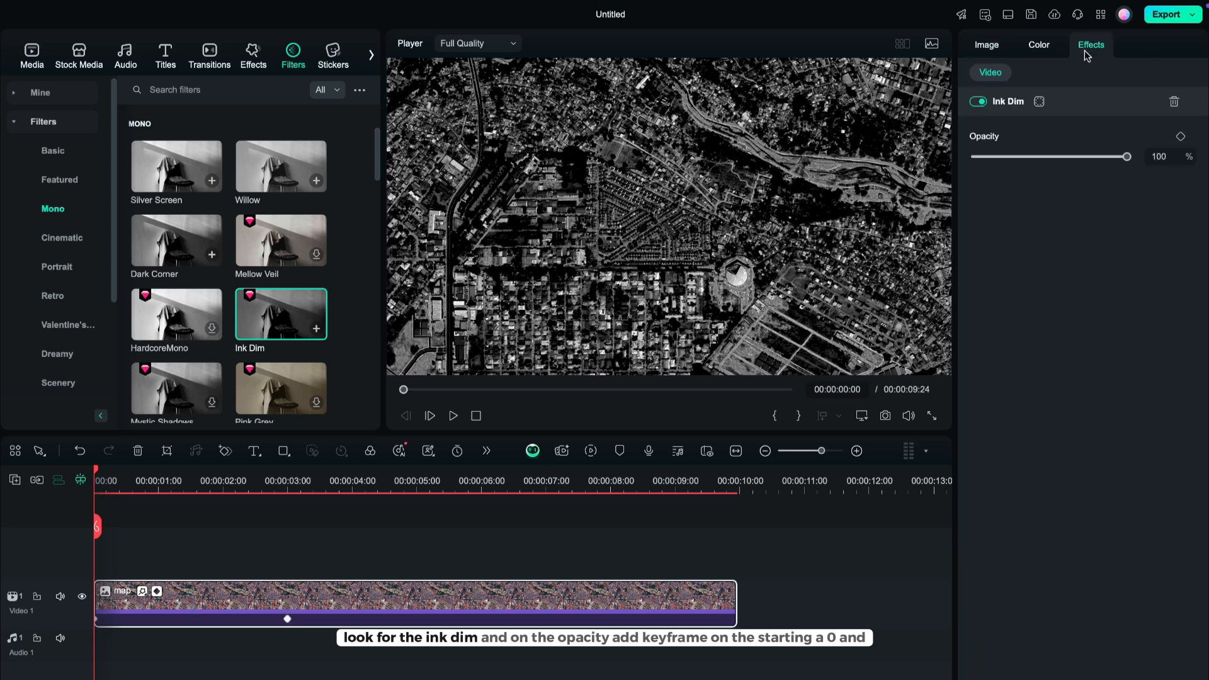
drag(1126, 156, 975, 157)
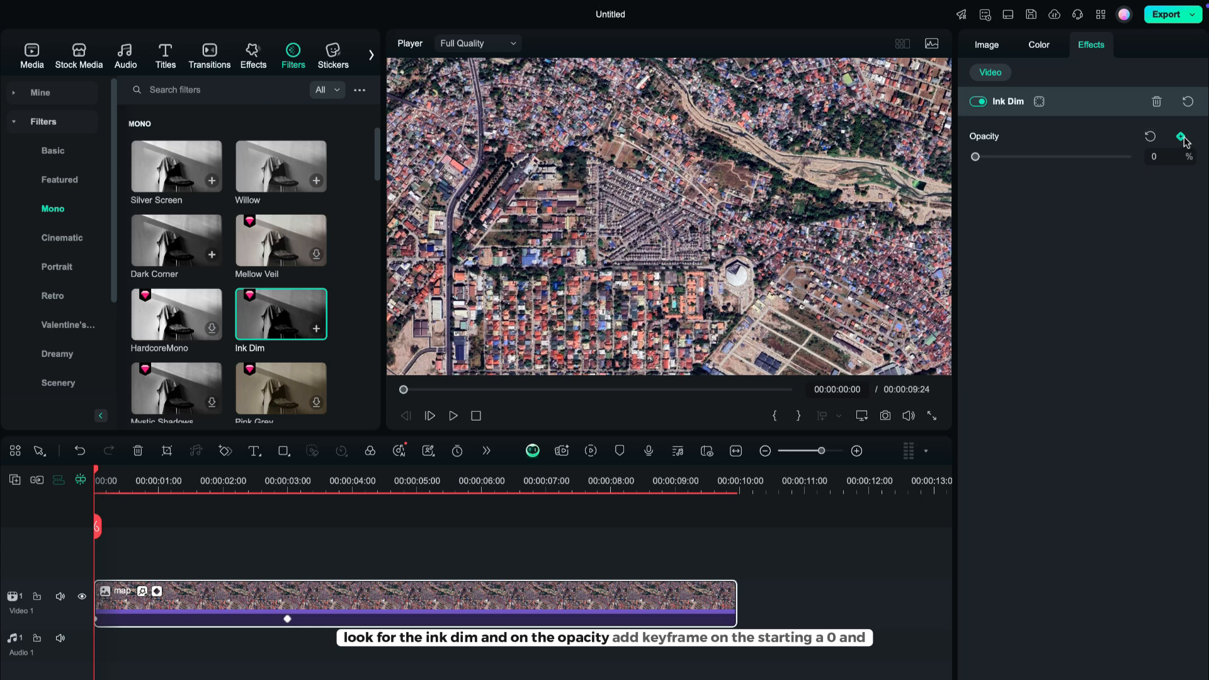
click(288, 620)
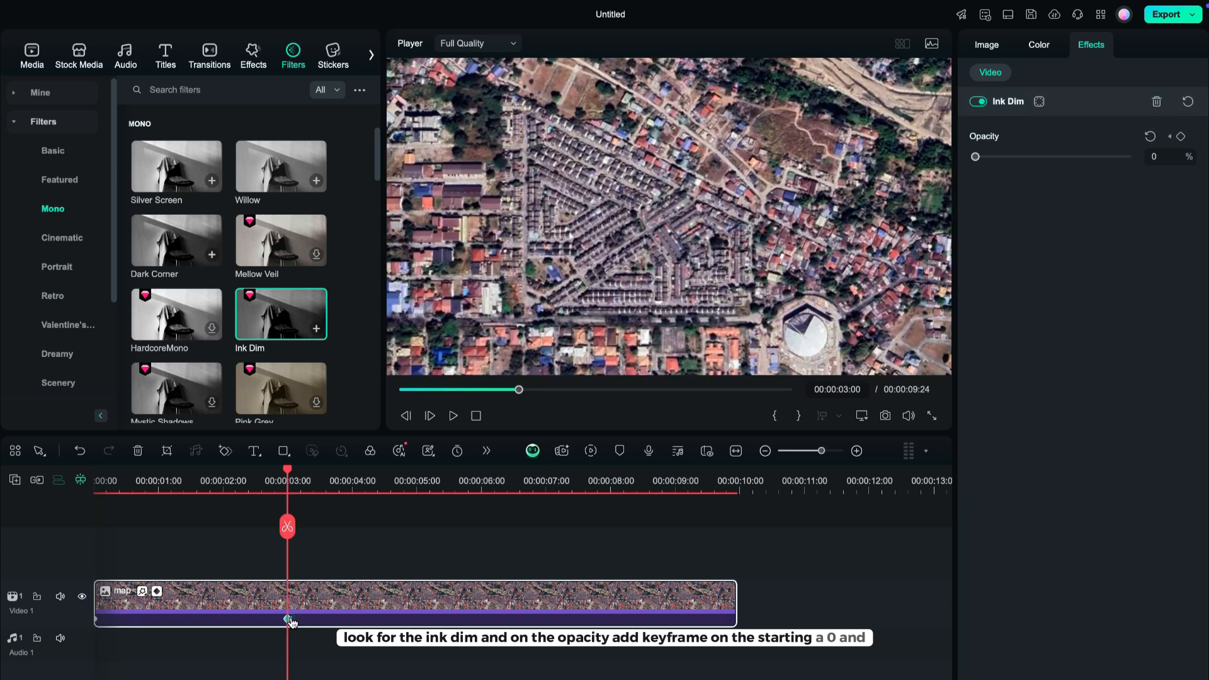
mouse_move(1105, 158)
mouse_down()
mouse_move(1159, 157)
mouse_move(1028, 176)
mouse_move(1079, 185)
mouse_up()
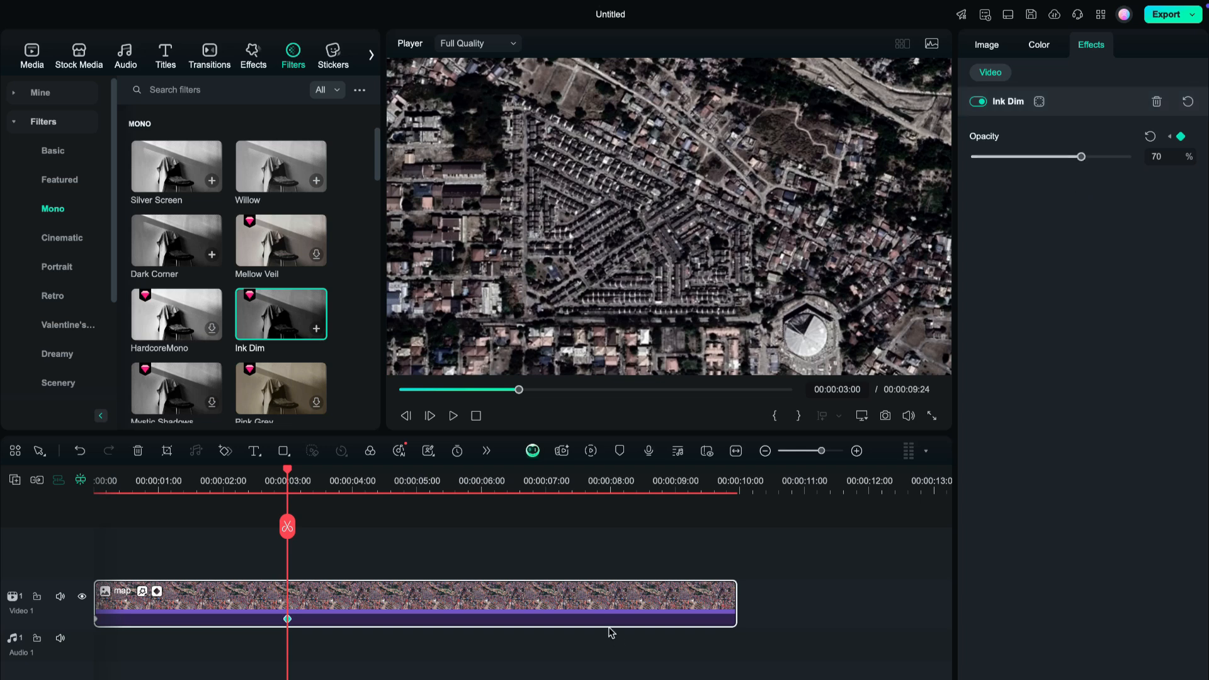
Duplicate the map clip onto a second video track directly above the original.
drag(365, 497, 1, 554)
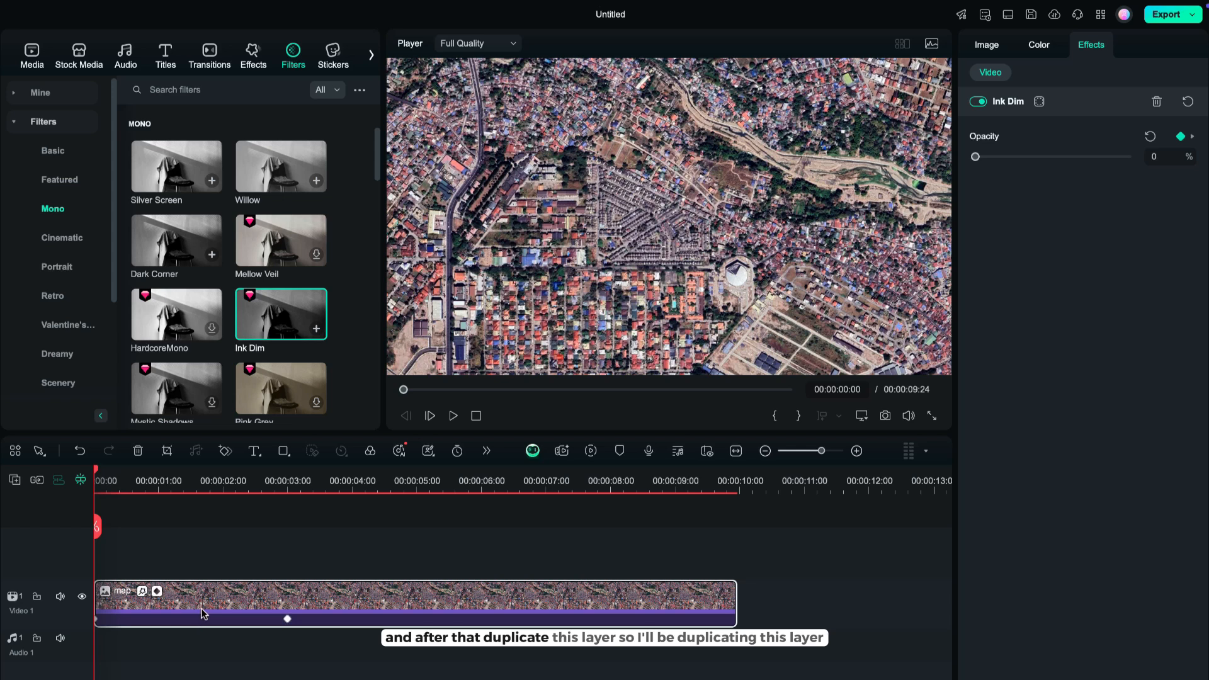
click(748, 495)
click(799, 561)
key(super+v)
drag(592, 593, 19, 539)
Trim the duplicate so it starts at the 3-second keyframe and remove its Ink Dim effect.
click(288, 573)
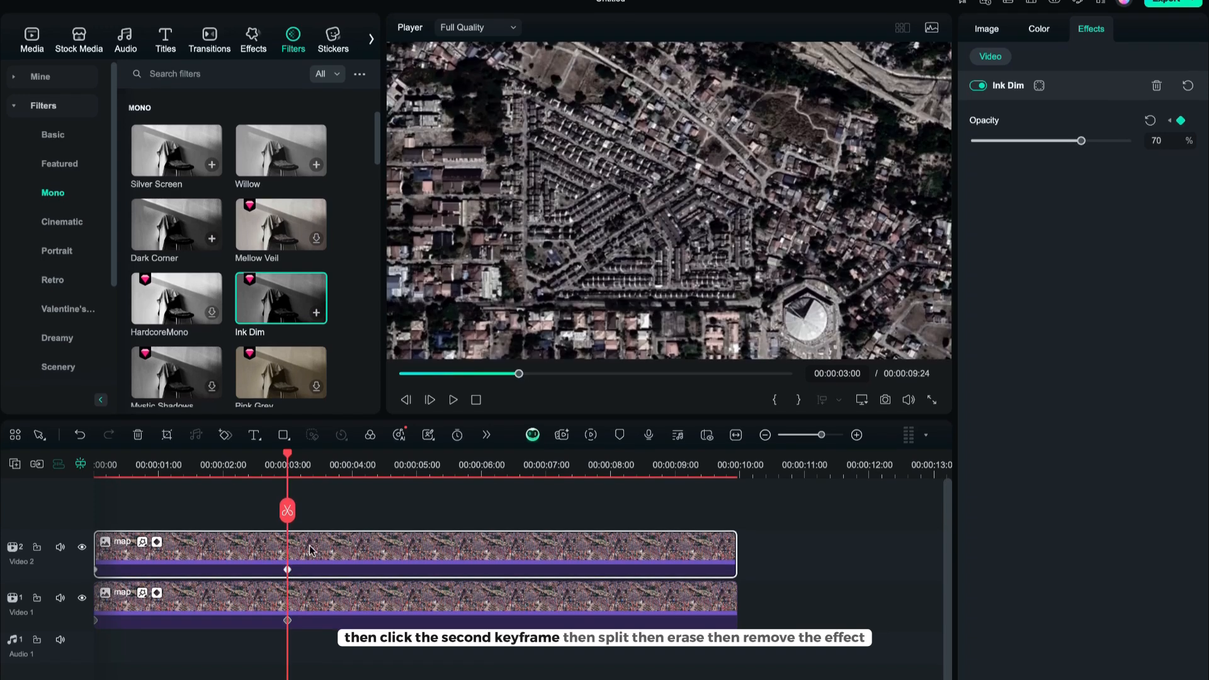
key(ctrl+b)
key(Delete)
click(378, 549)
click(1157, 78)
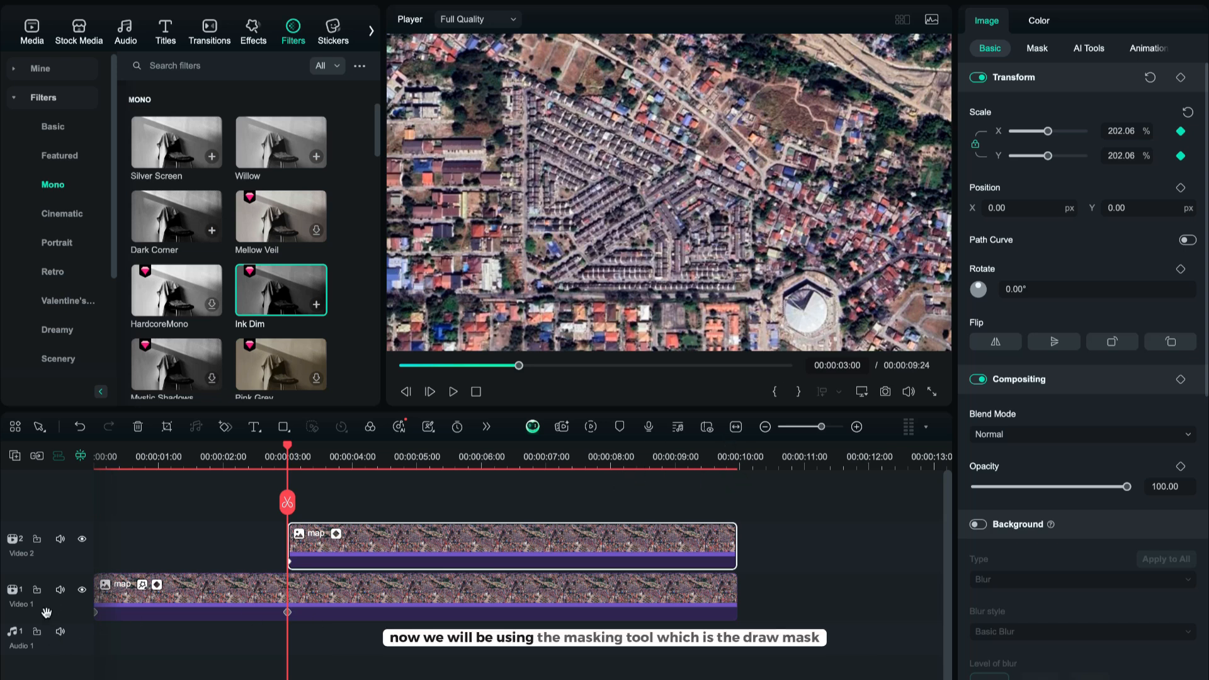
Hide the bottom track and trace a draw mask around a pentagon-shaped block of houses on the top clip.
click(82, 589)
click(426, 552)
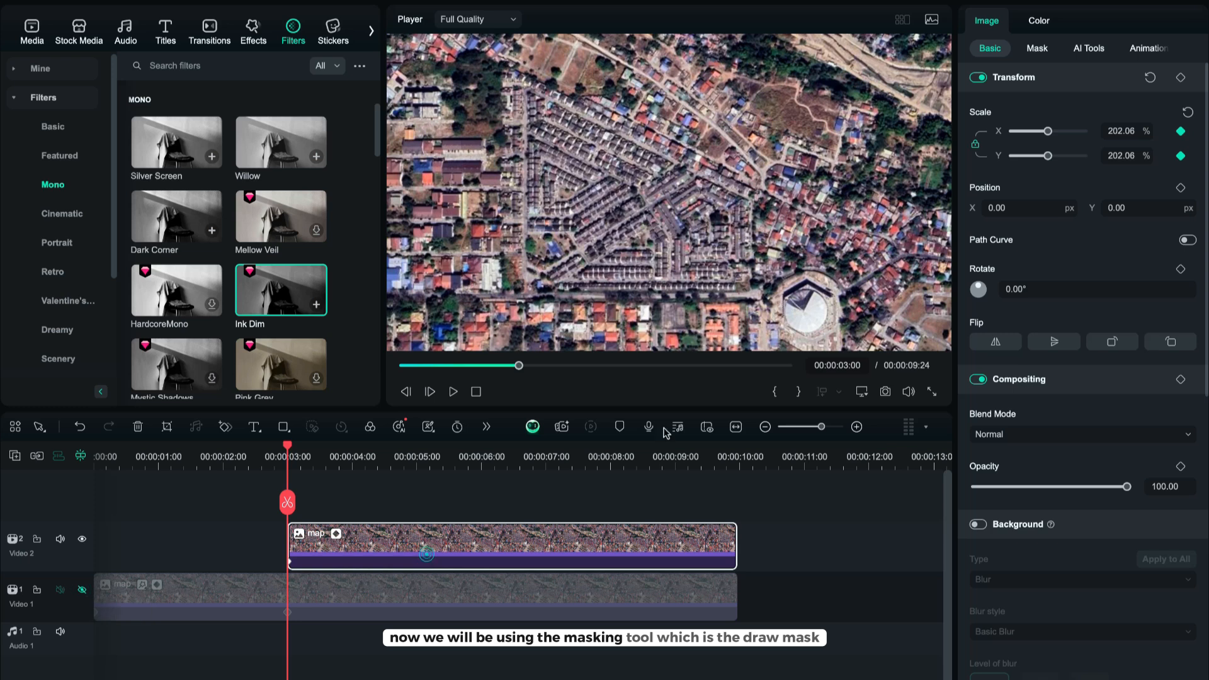
click(1037, 48)
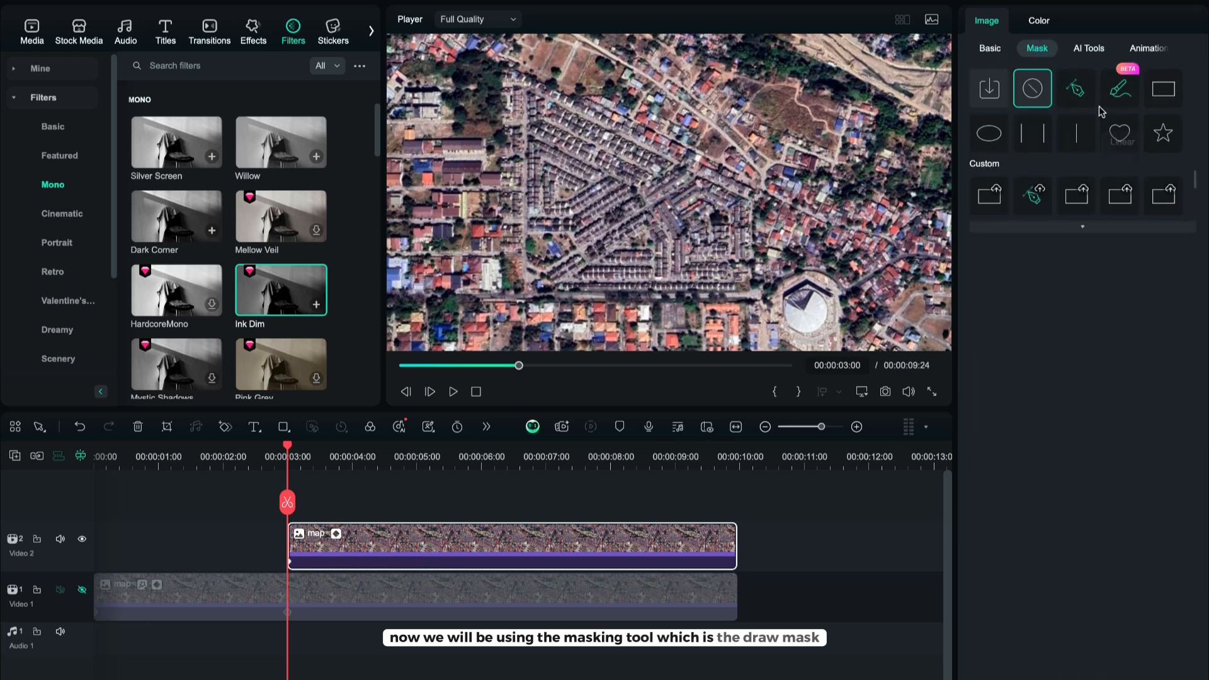
click(1077, 94)
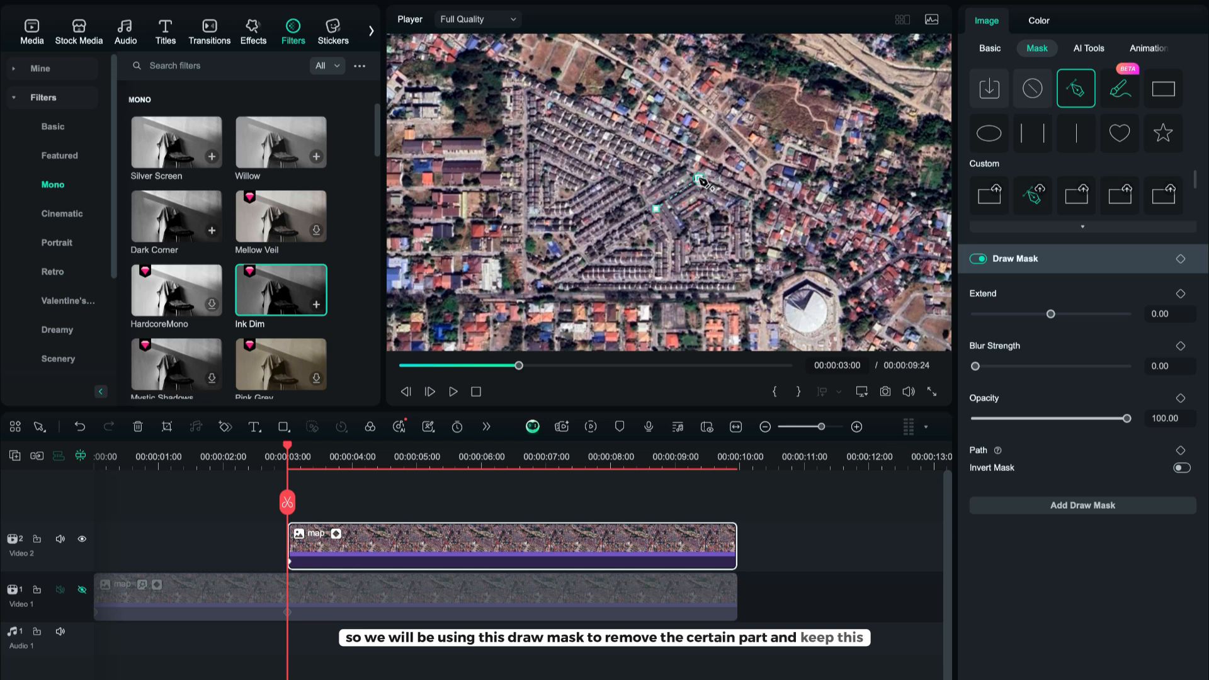
click(750, 202)
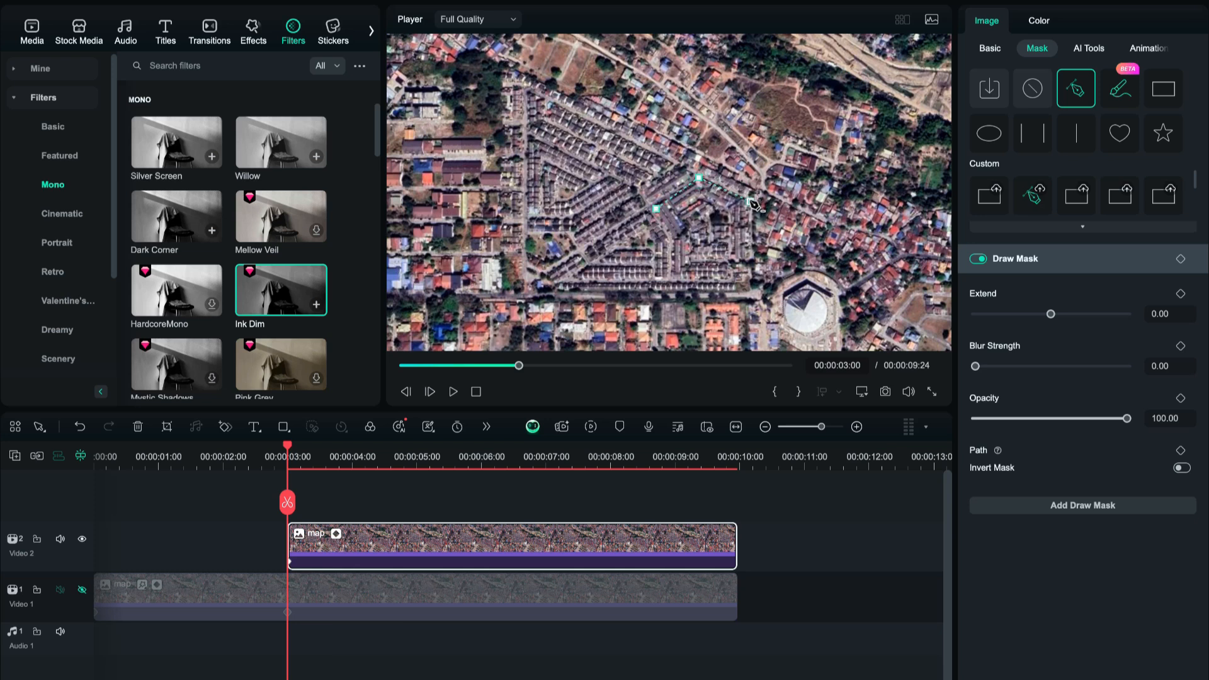
click(750, 289)
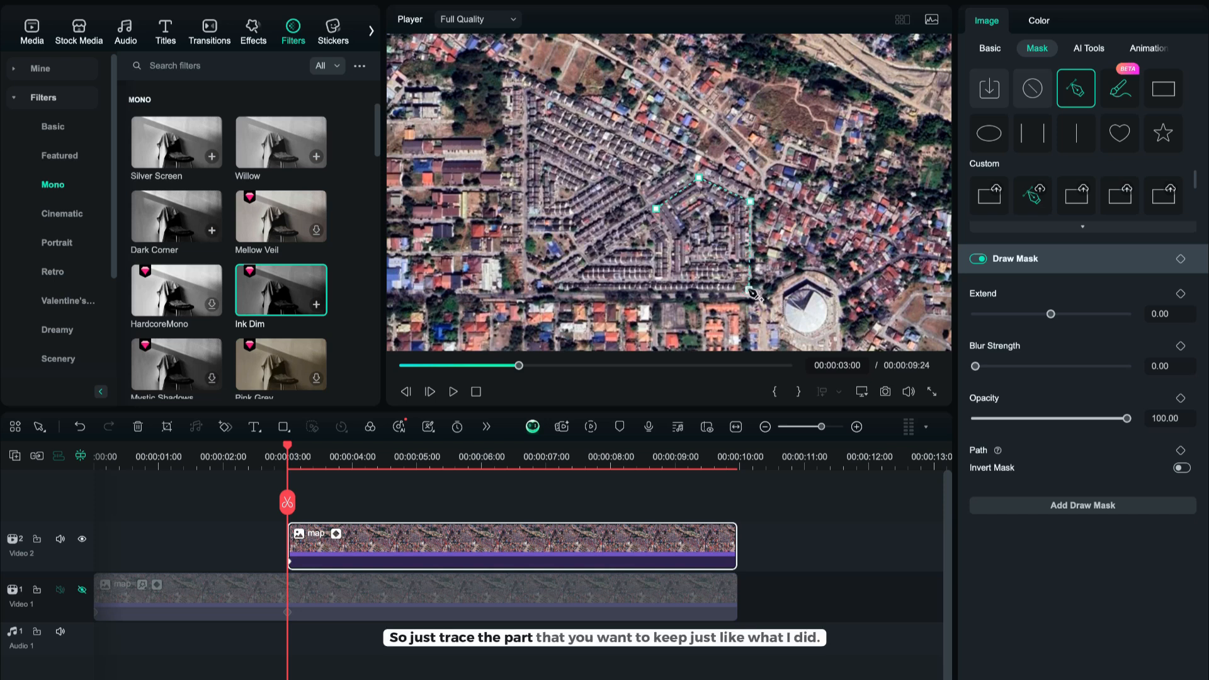
click(674, 290)
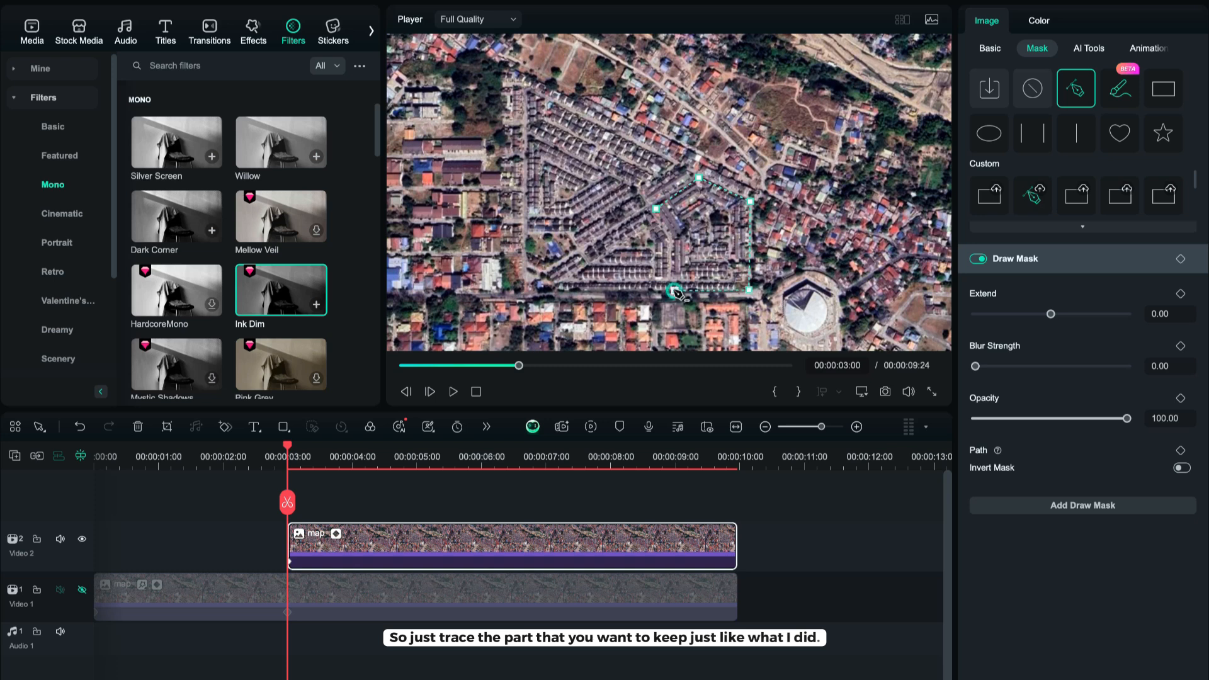
click(673, 242)
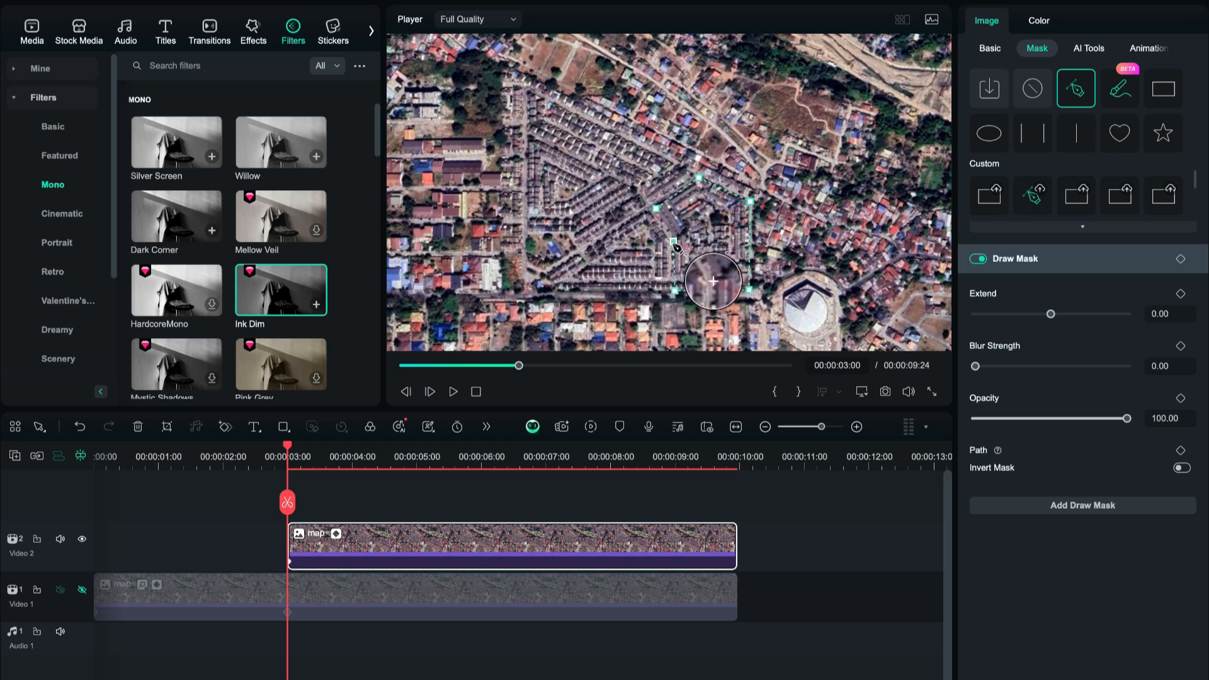
click(656, 209)
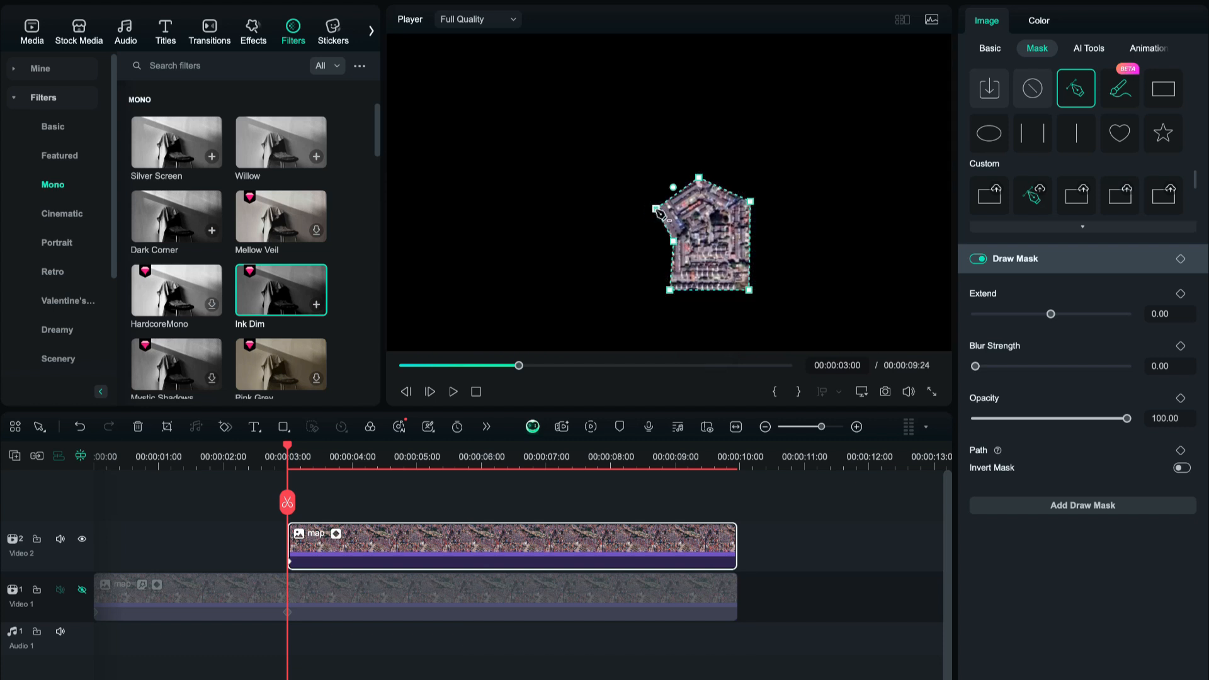
click(732, 501)
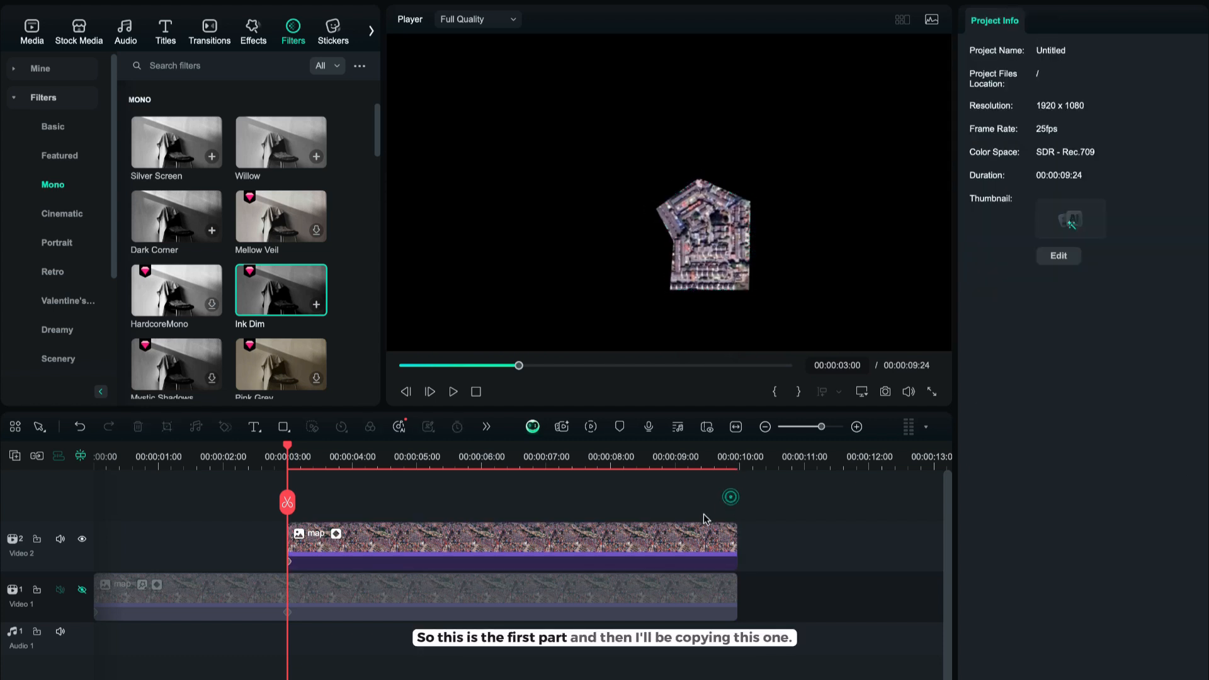
Copy the masked top clip.
right_click(655, 536)
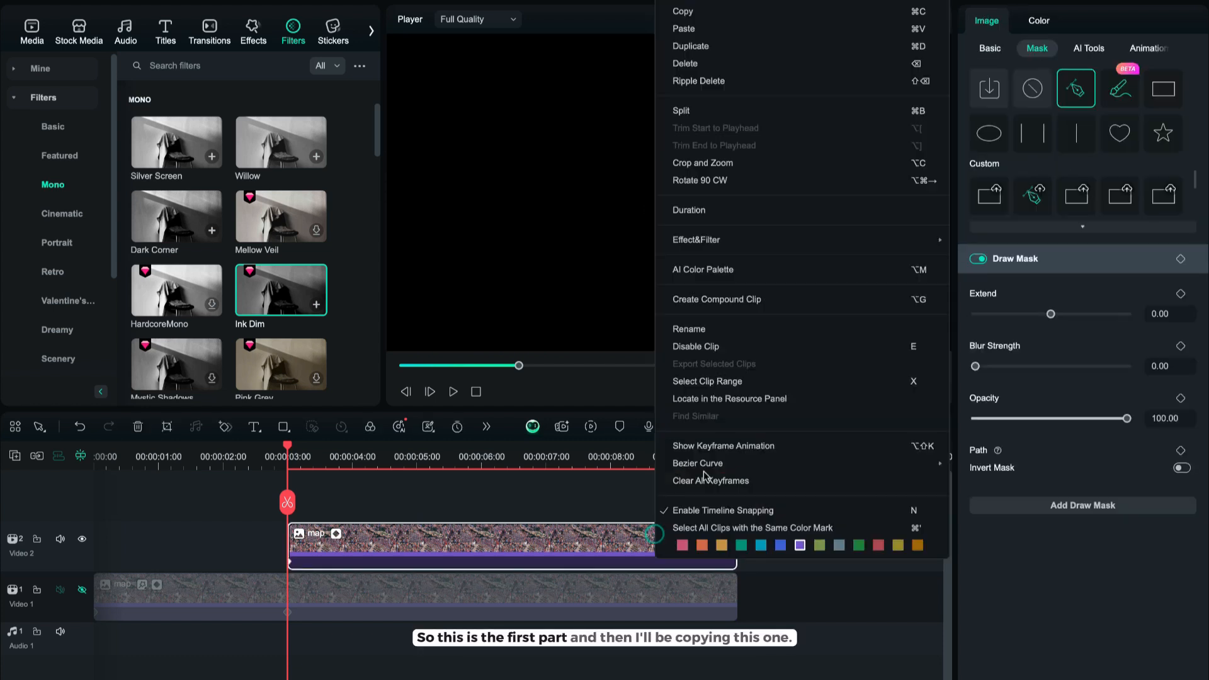
click(769, 304)
click(711, 374)
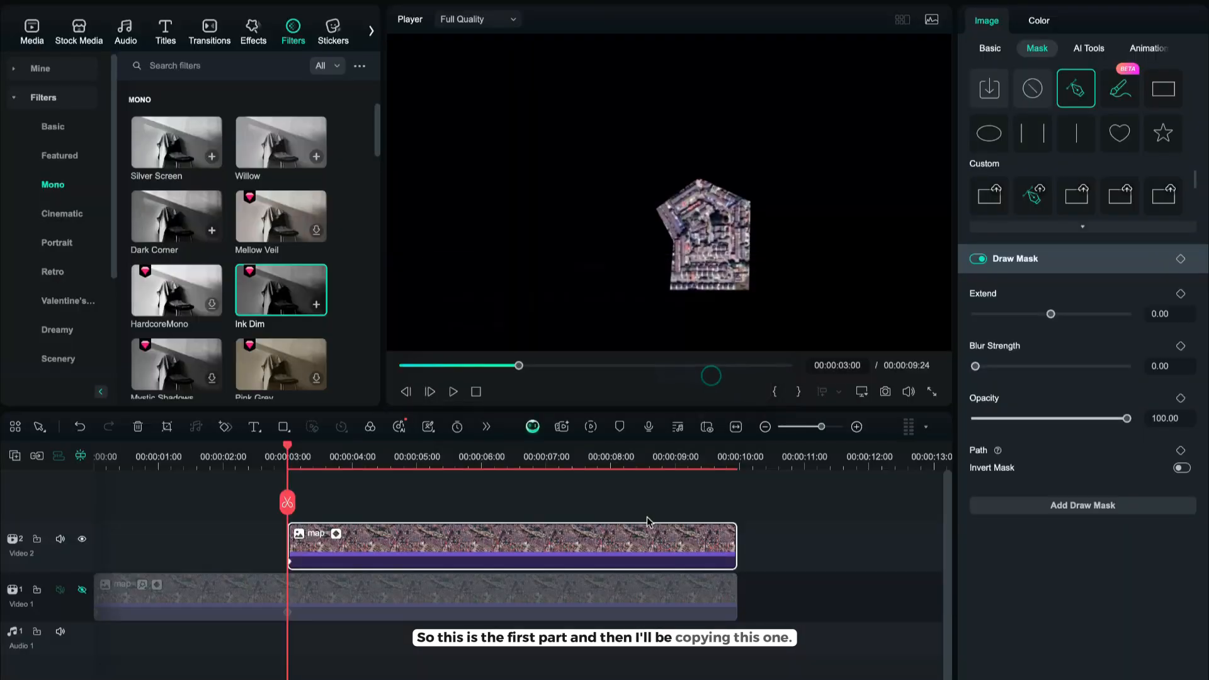
right_click(643, 535)
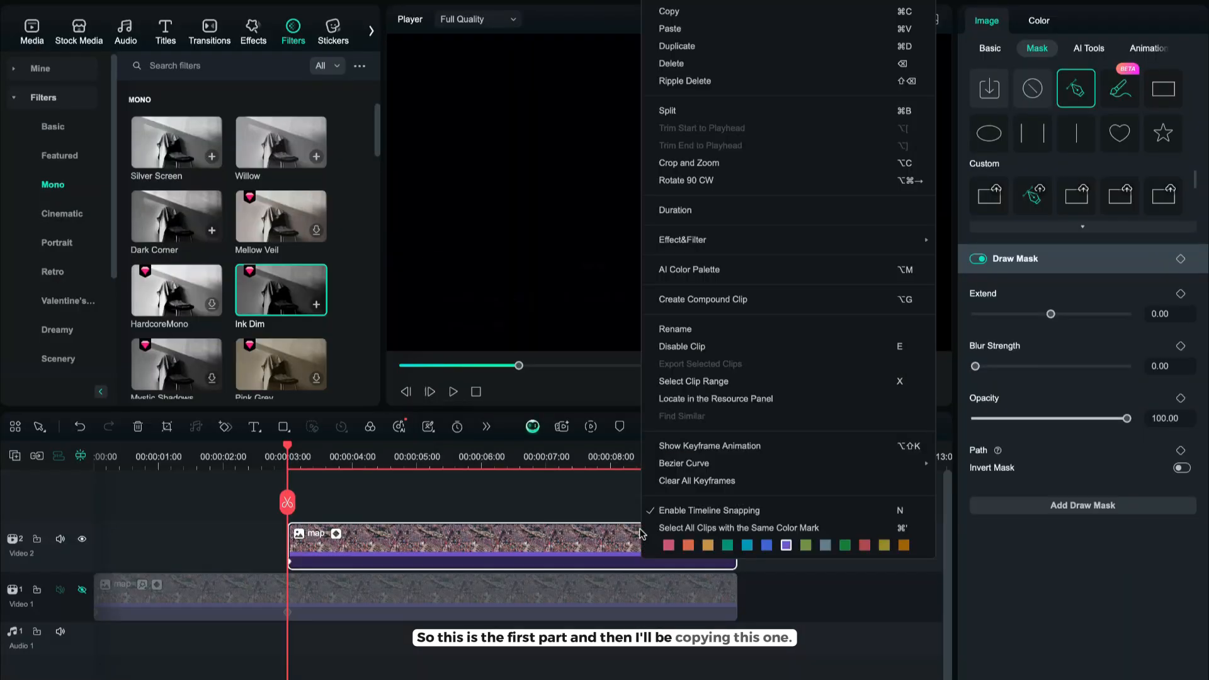
click(765, 12)
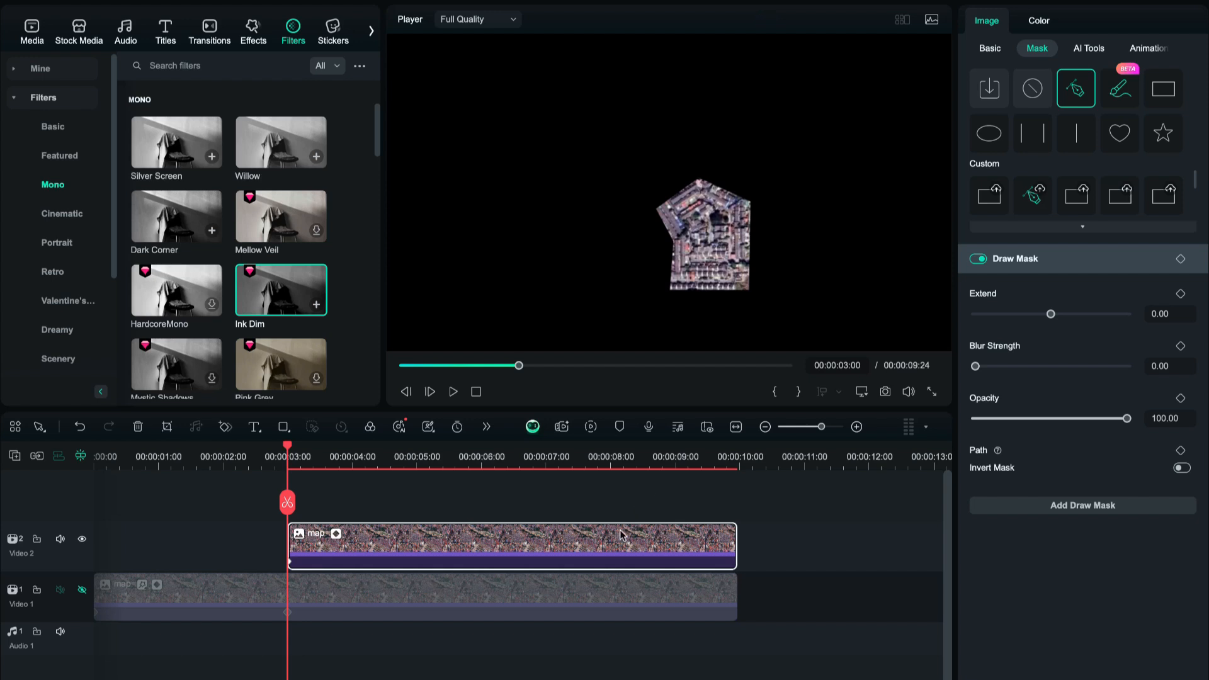
Turn the masked clip into a compound clip named Compound Clip 1.
right_click(621, 535)
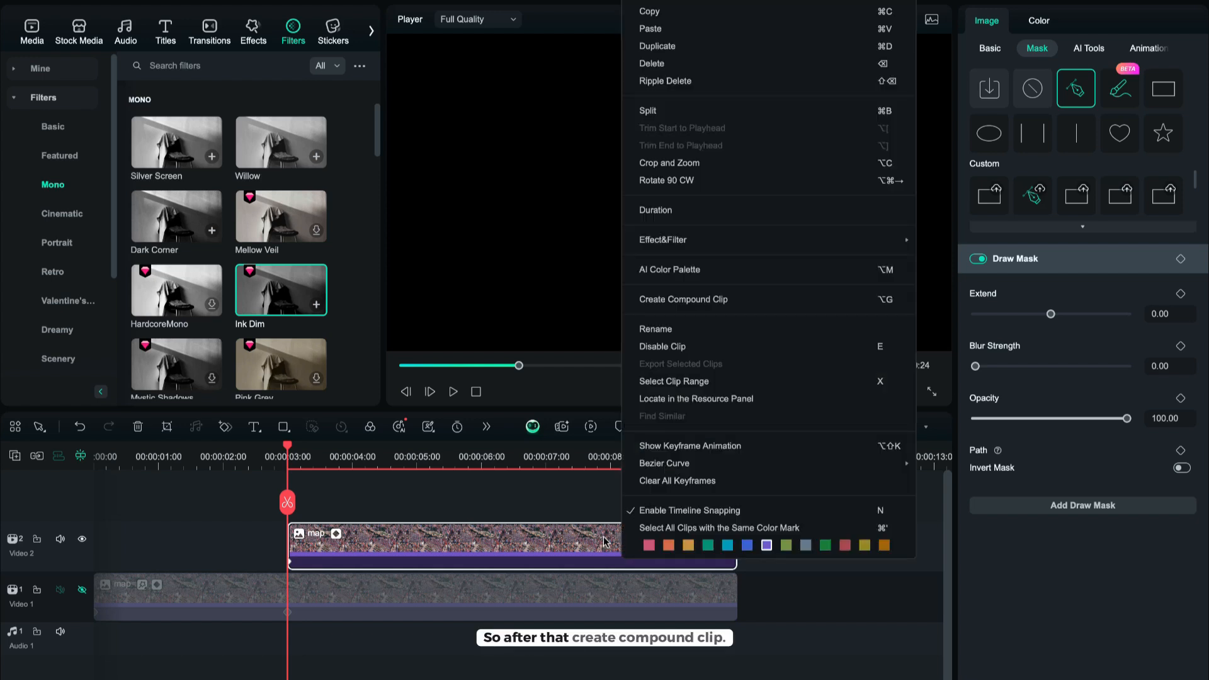
click(724, 301)
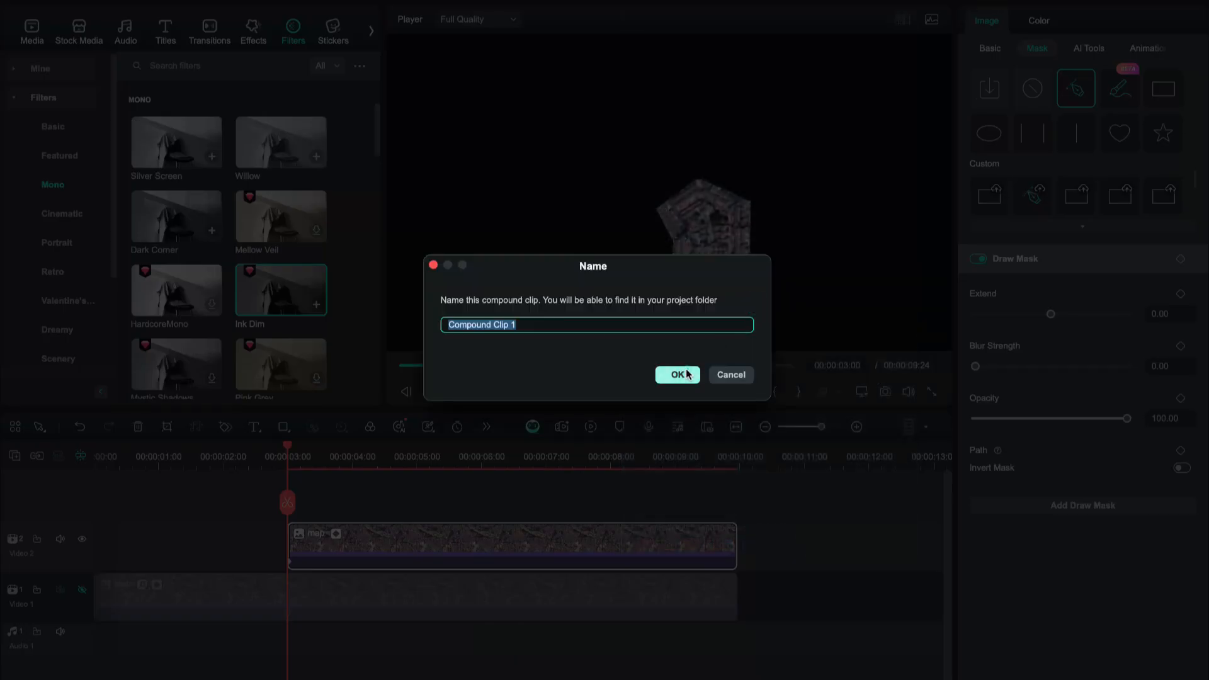
click(677, 375)
Paste the copied clip onto a third track, starting at the 3-second mark above the compound clip.
click(754, 478)
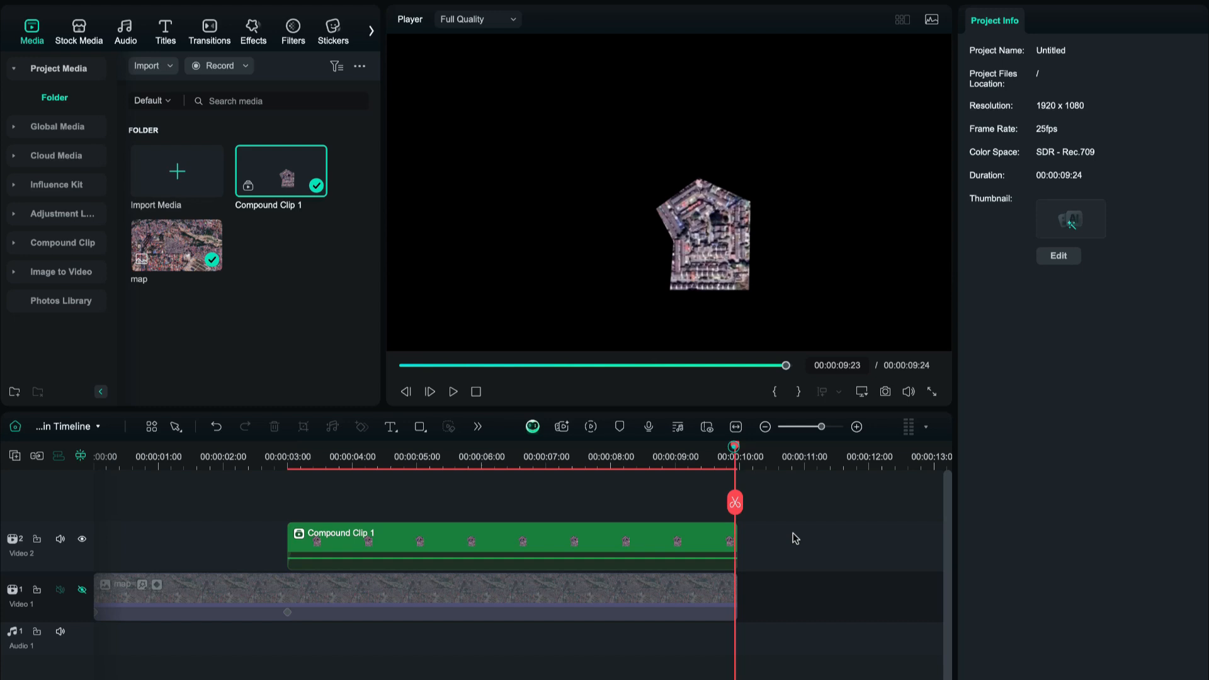
click(762, 479)
key(ctrl+v)
drag(674, 541, 283, 498)
click(264, 464)
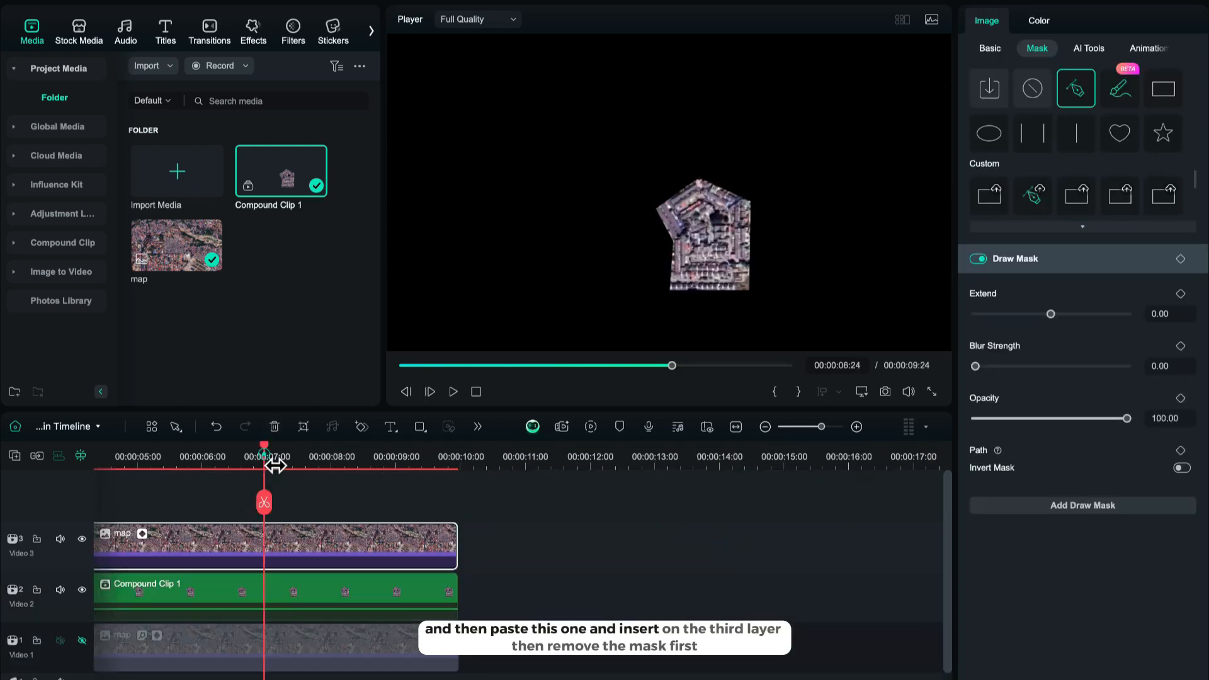
Replace the pasted clip's mask with a new draw mask tracing the triangular block beside the first area.
click(1032, 88)
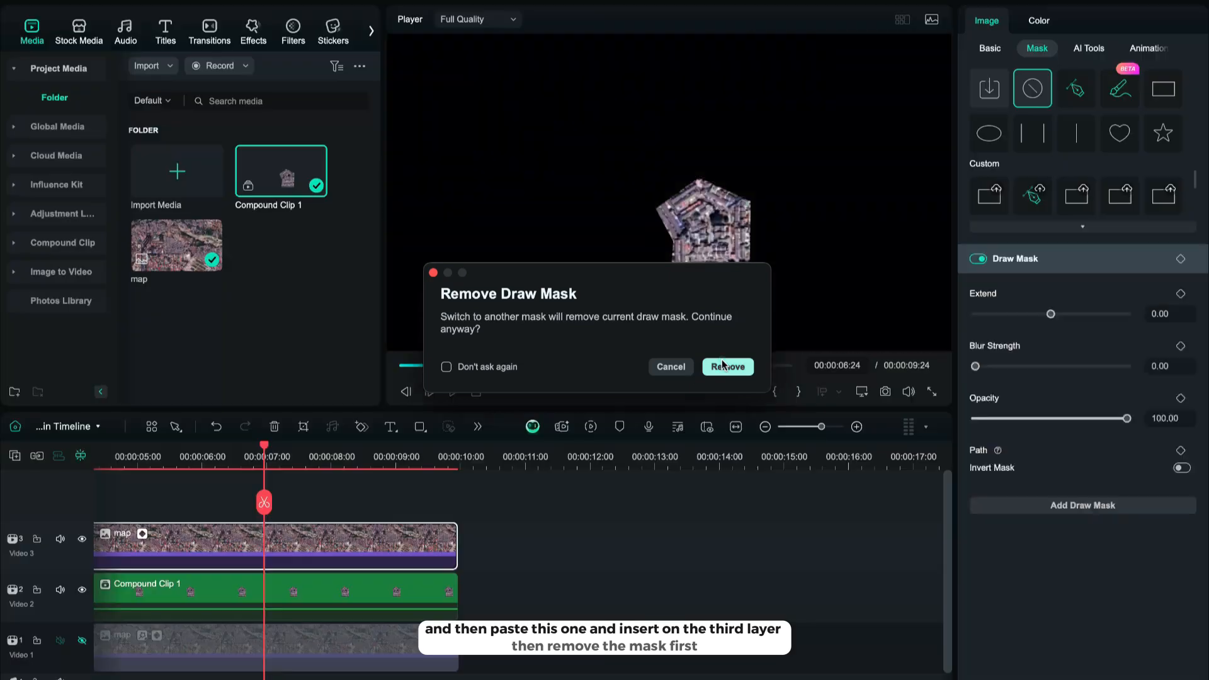
click(722, 365)
drag(332, 471, 427, 483)
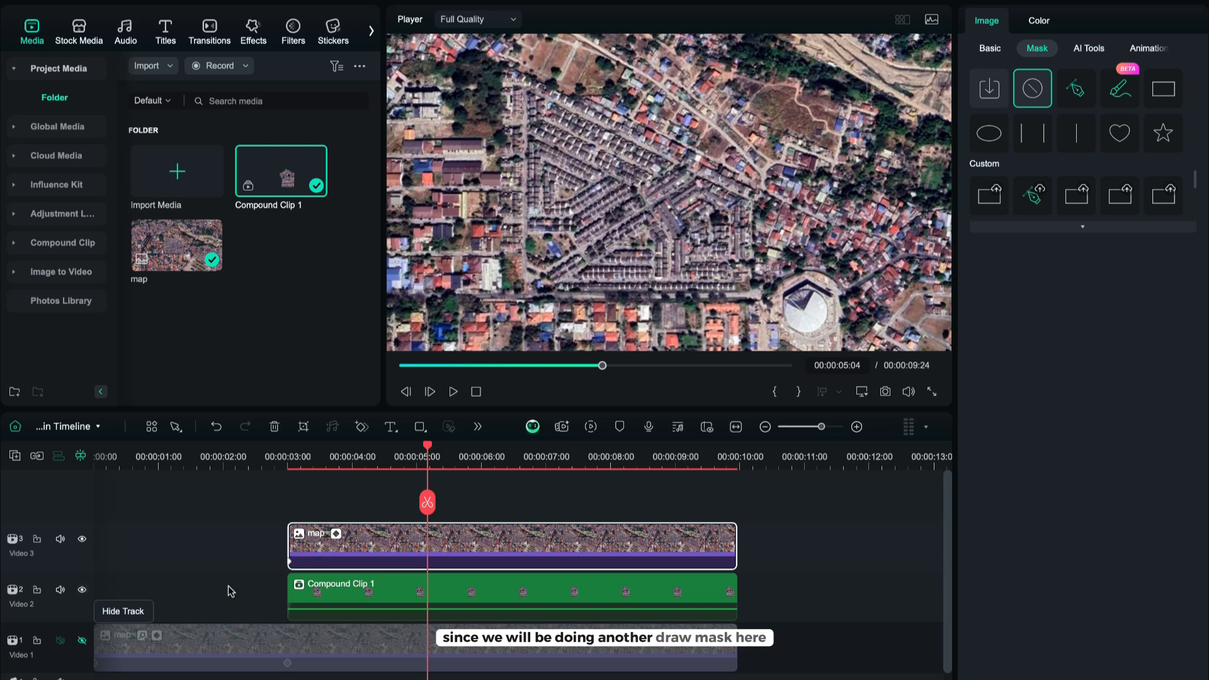
click(1076, 89)
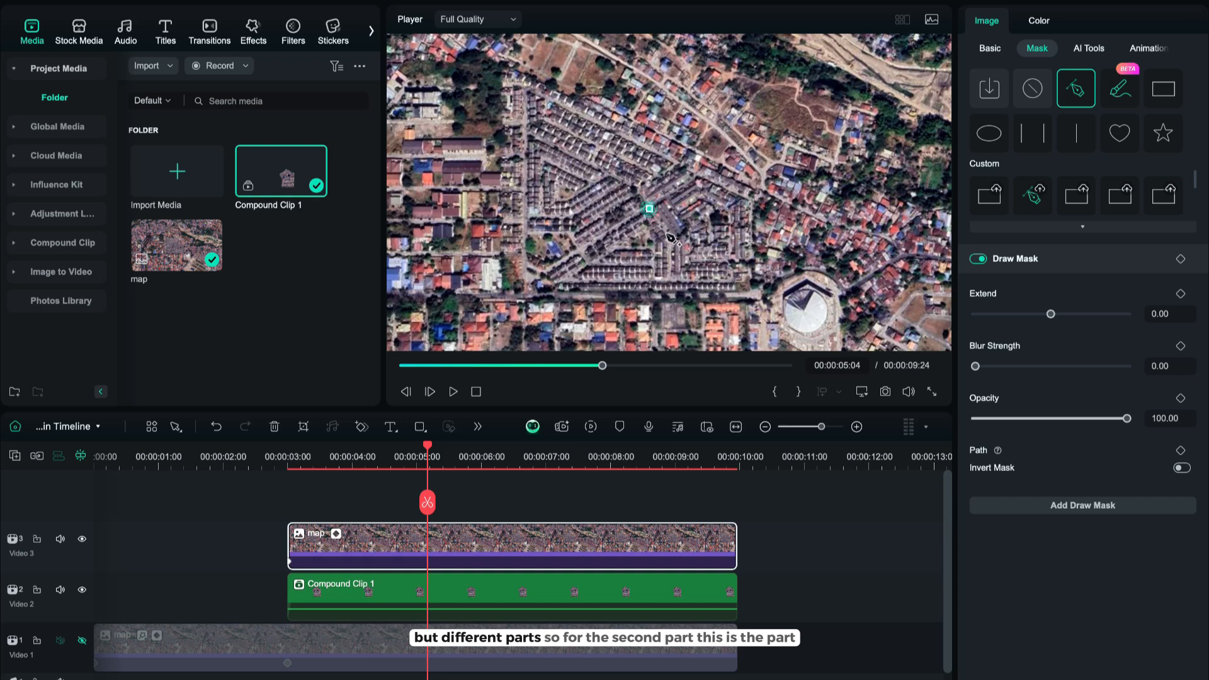
click(669, 240)
click(668, 289)
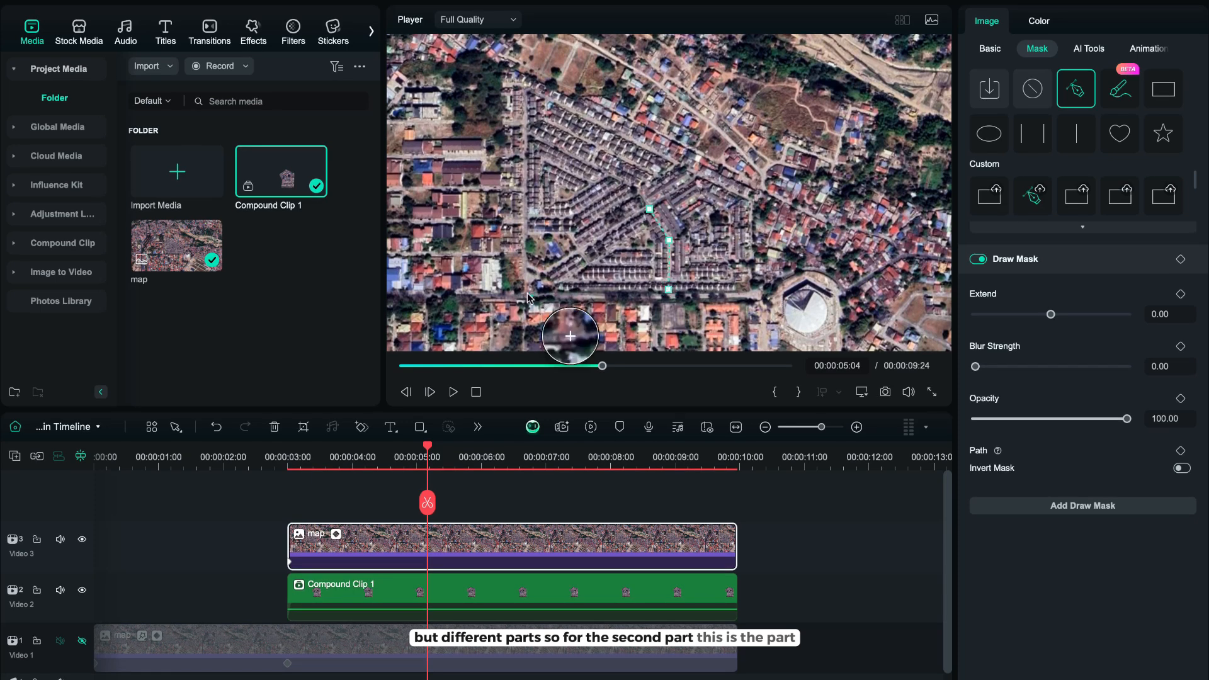
click(526, 292)
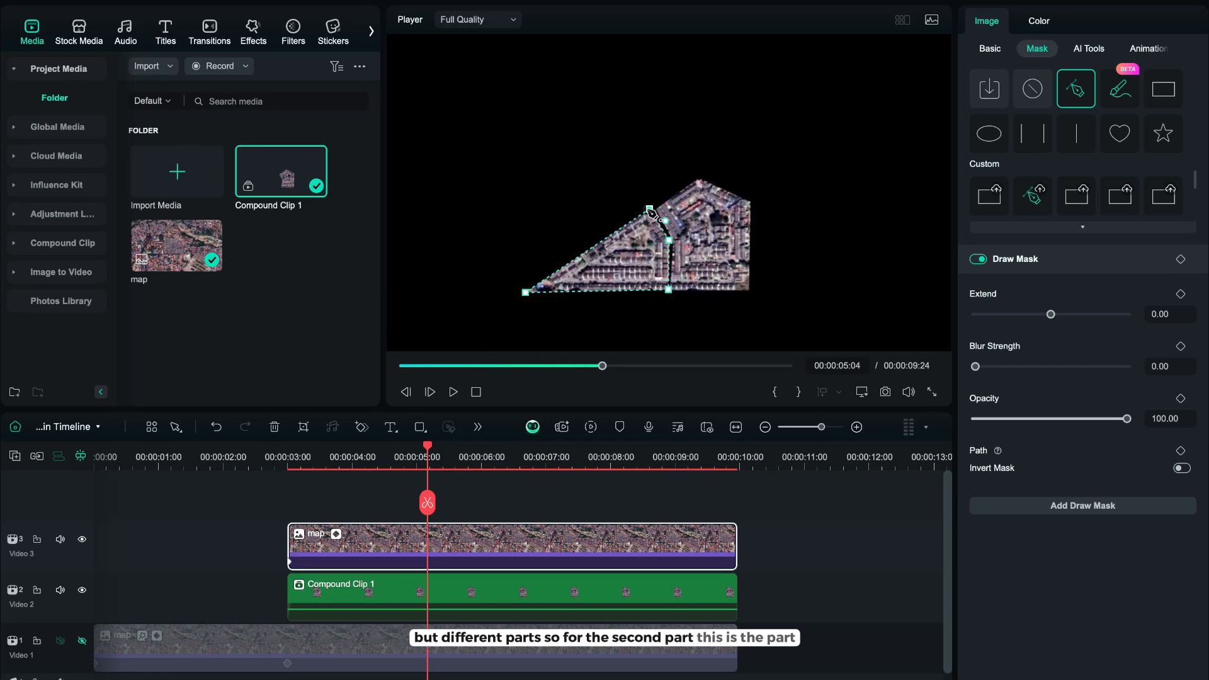
click(669, 296)
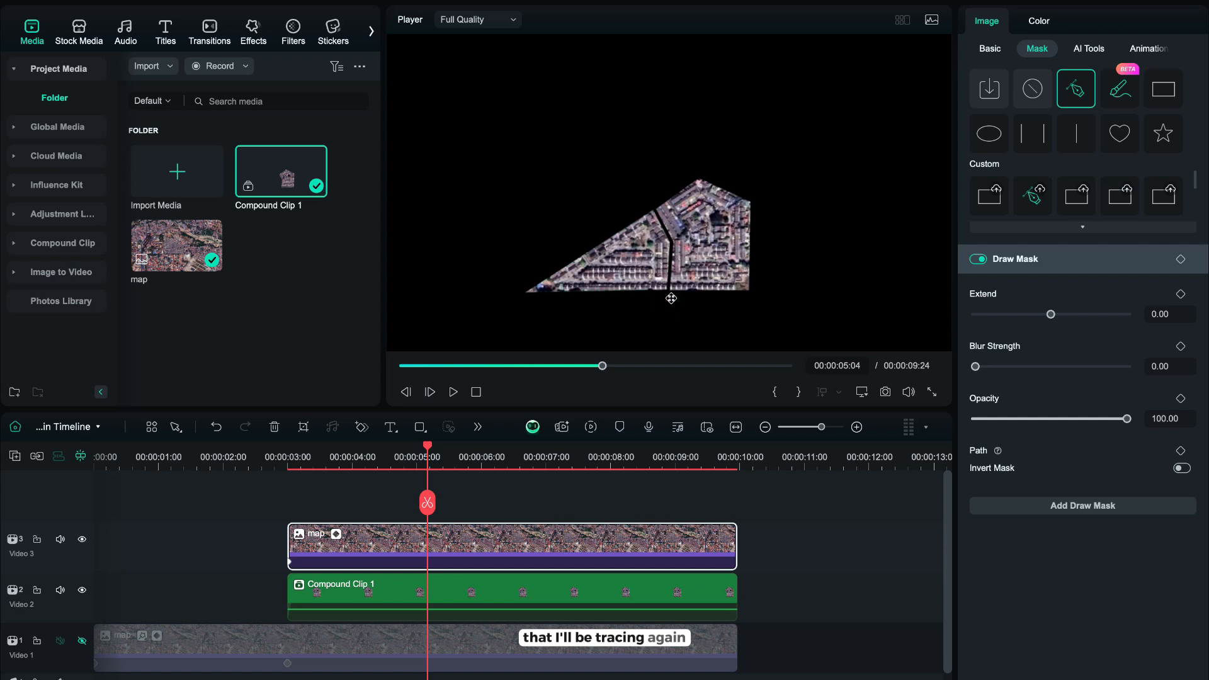
click(754, 465)
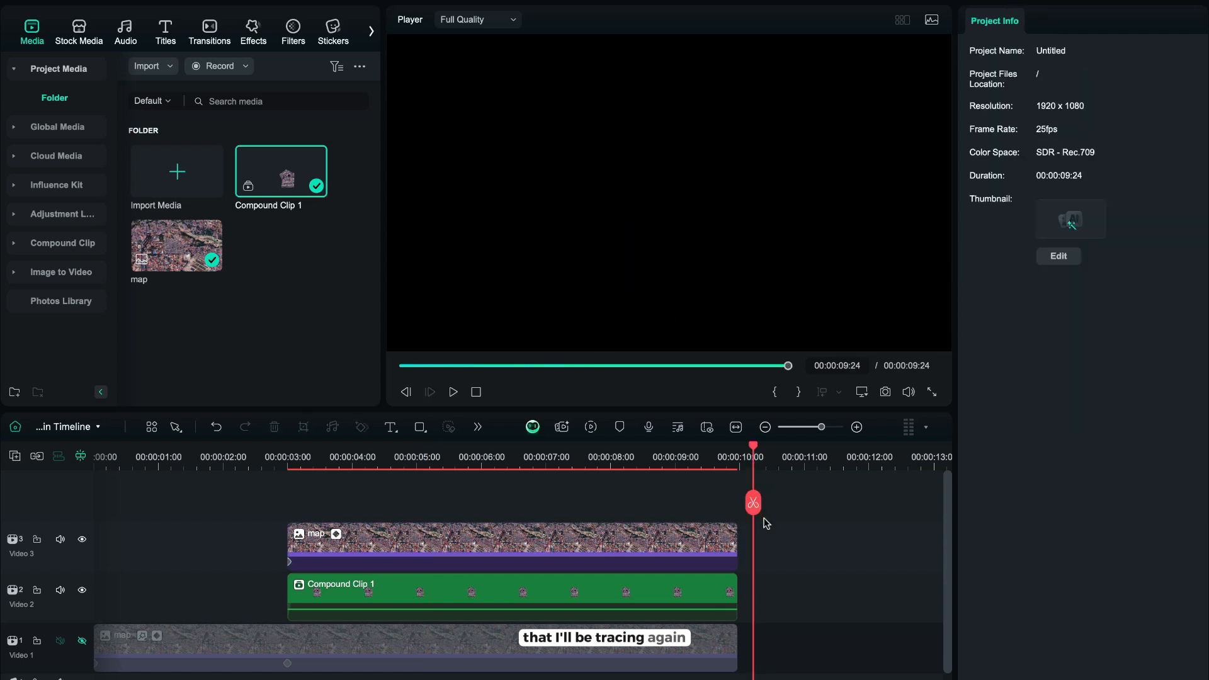
Paste another copy of the clip onto a fourth track and remove its draw mask.
key(super+v)
drag(594, 592, 115, 469)
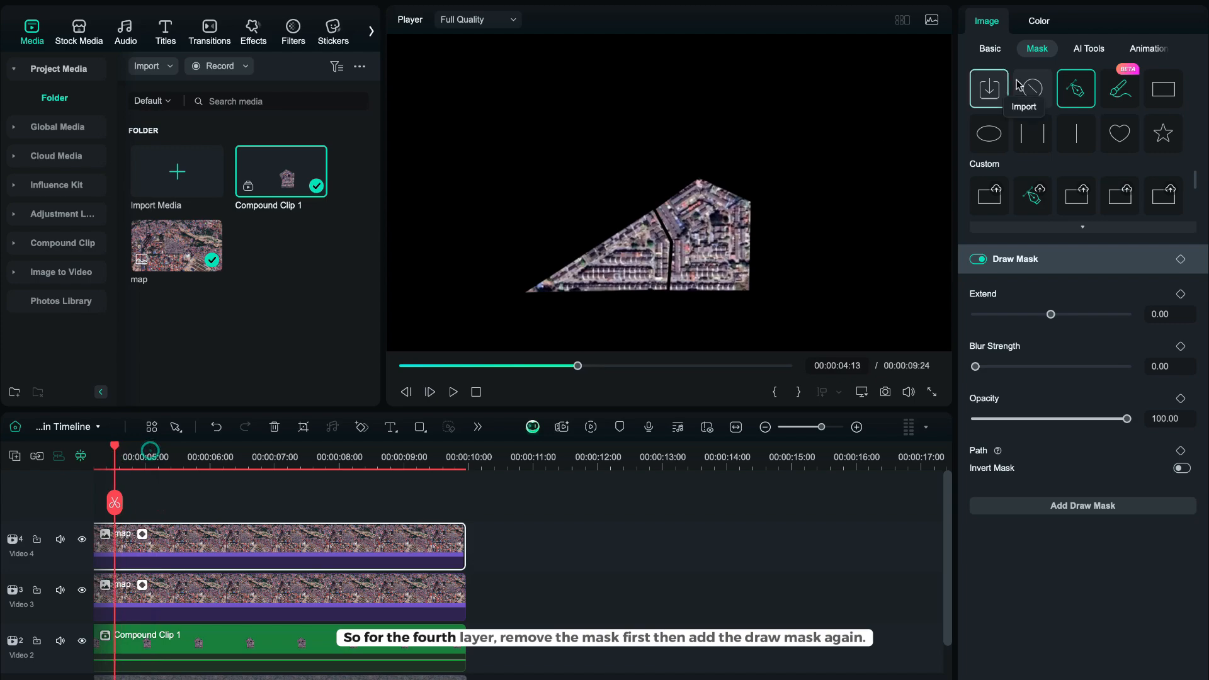
click(1034, 85)
click(729, 365)
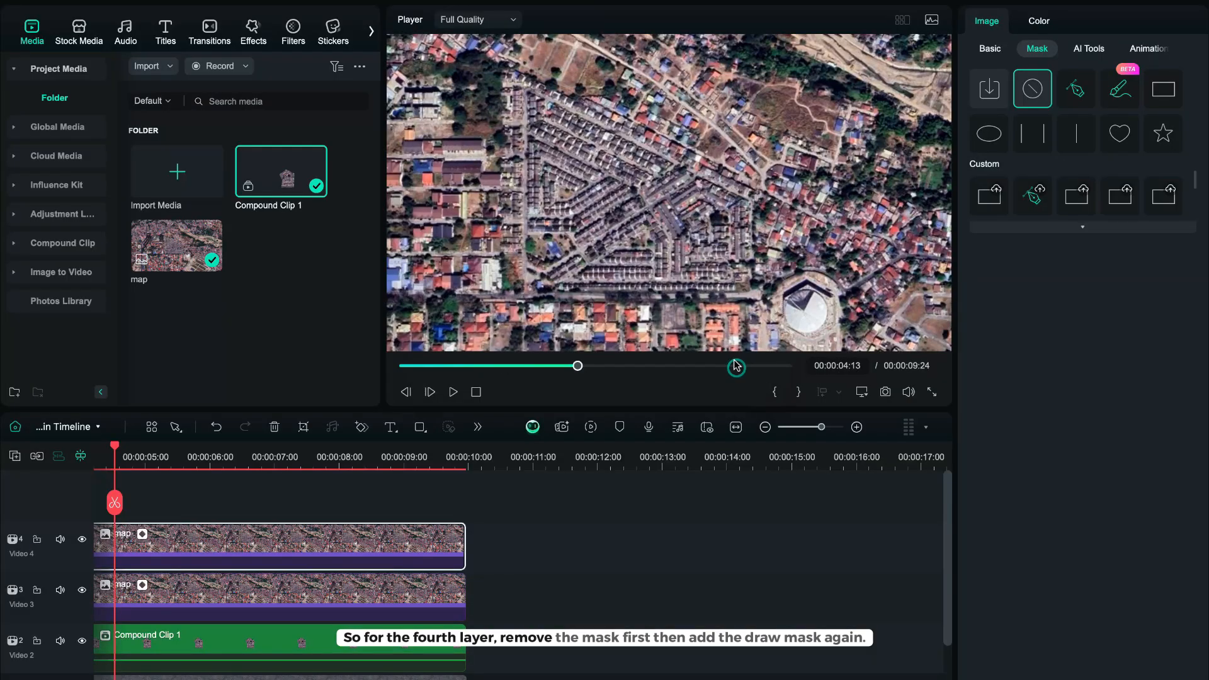
Add a draw mask to the fourth-track clip tracing the large triangular block at the upper left.
click(1077, 89)
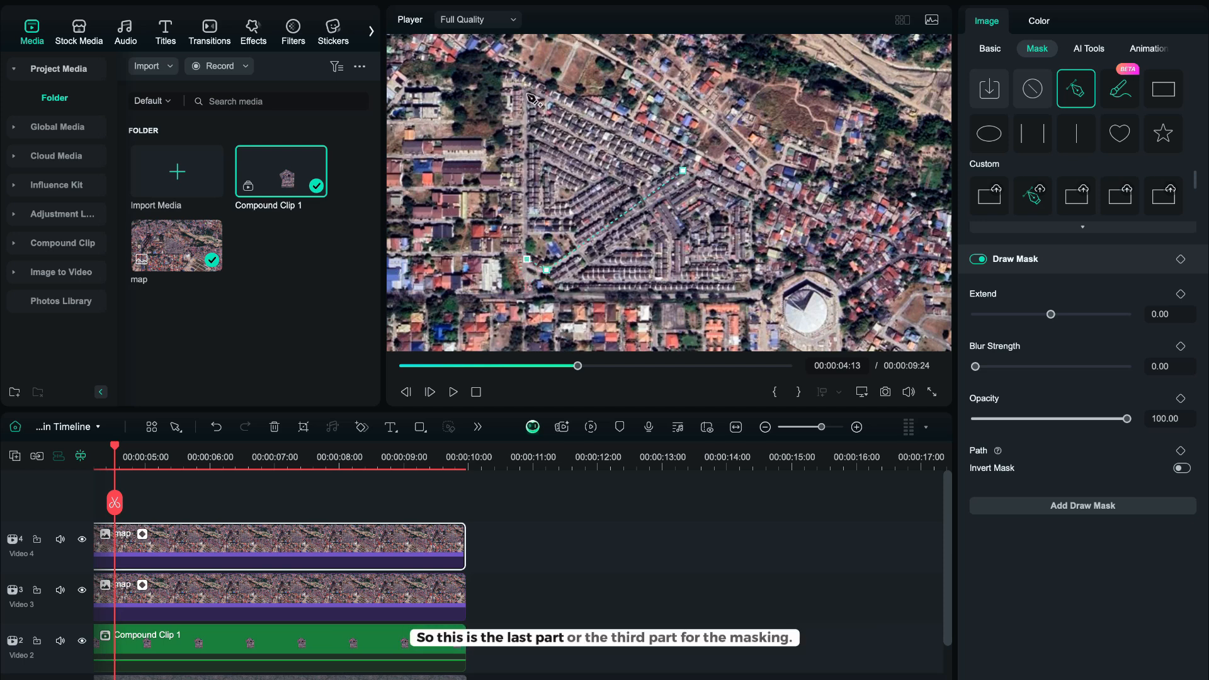
click(685, 171)
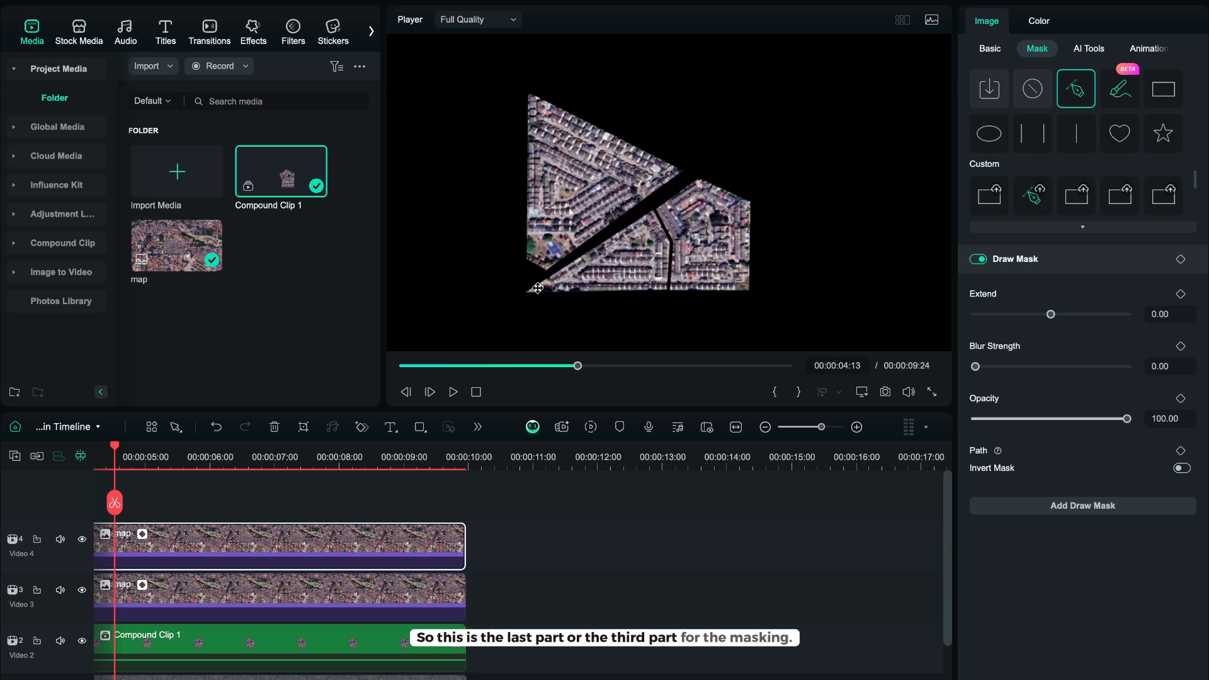
Turn the third-track masked clip into a compound clip named Compound Clip 2.
click(316, 597)
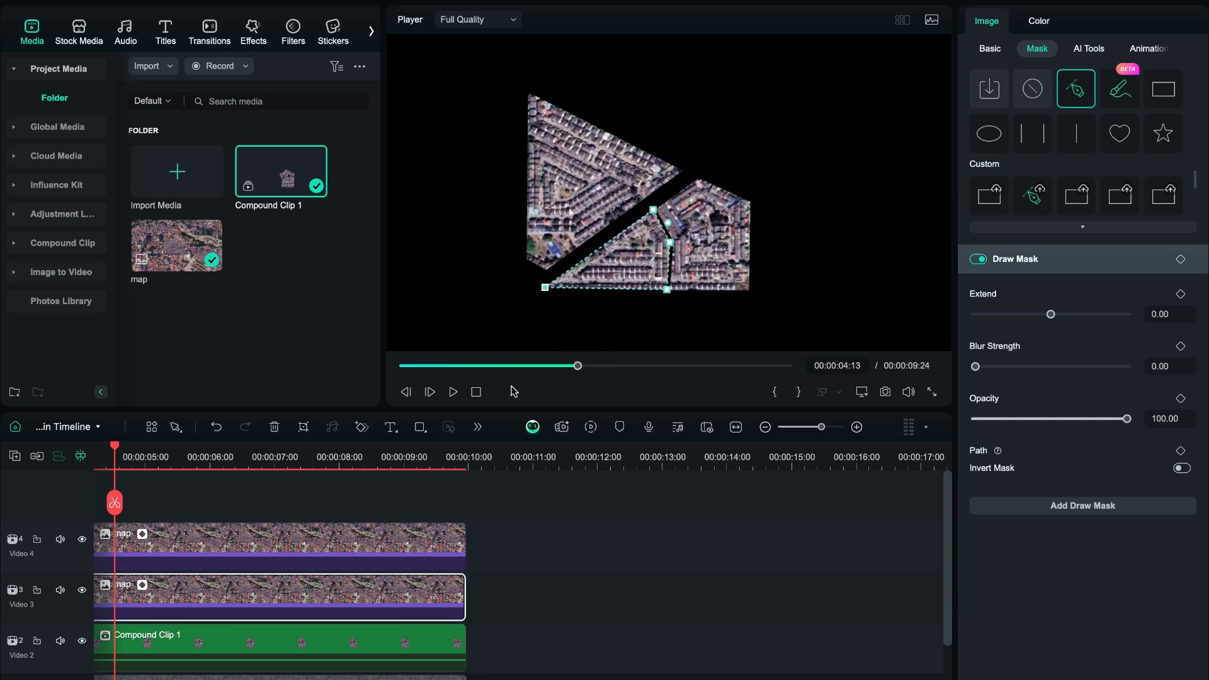
right_click(242, 598)
click(418, 332)
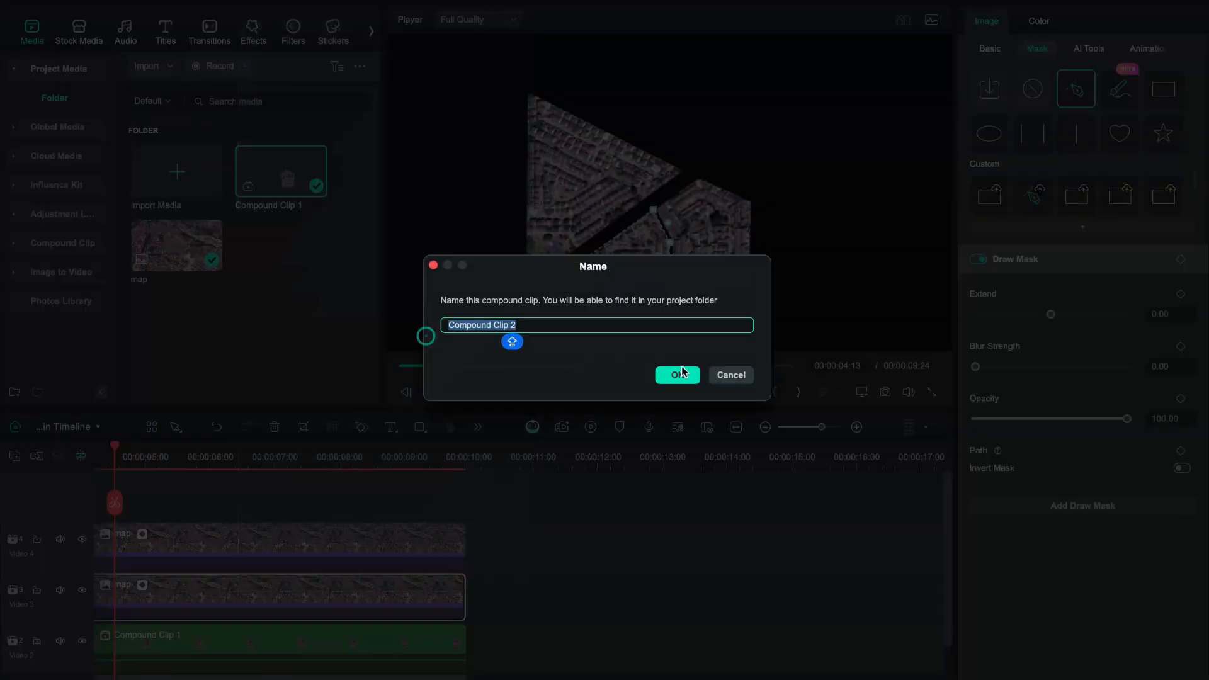
click(678, 375)
Turn the fourth-track masked clip into a compound clip named Compound Clip 3.
right_click(464, 540)
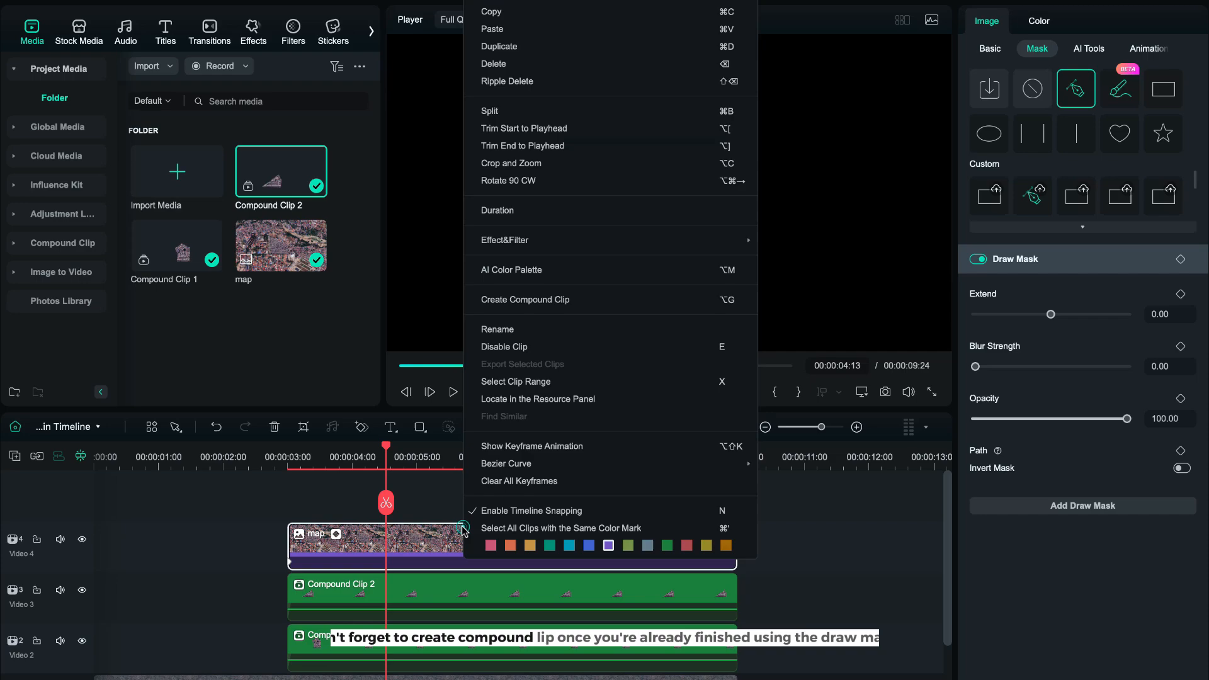
click(594, 300)
click(667, 375)
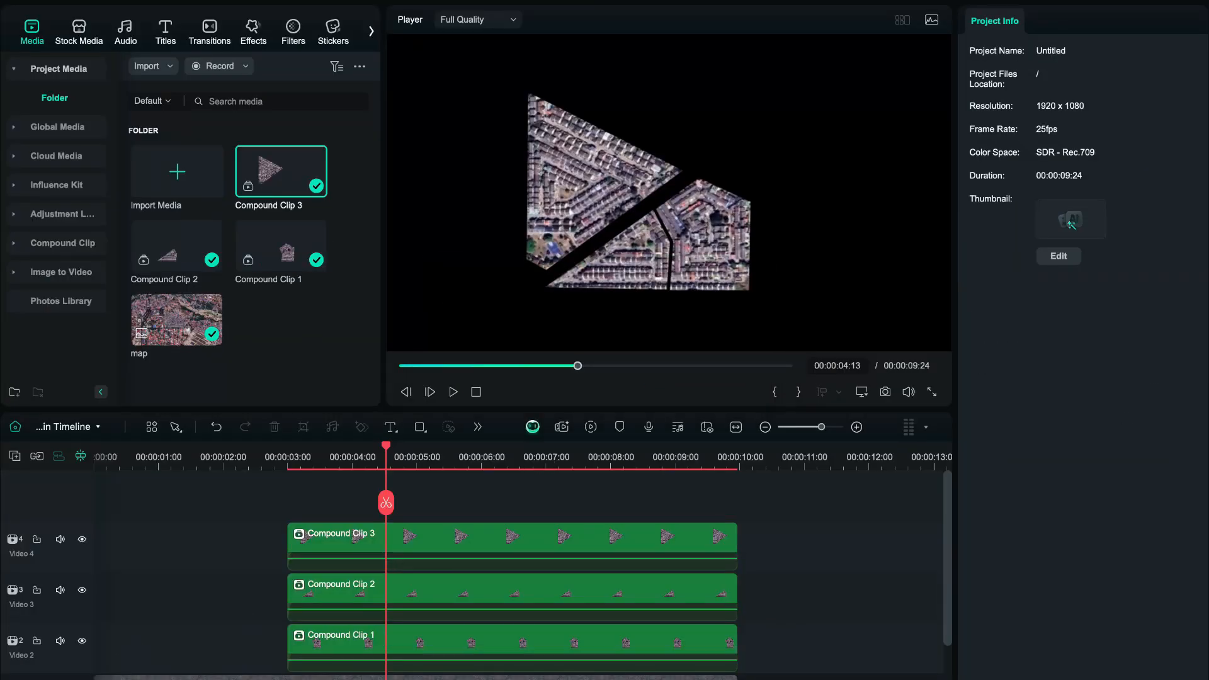
Unhide the bottom background track and move the playhead to the 3-second mark.
click(81, 679)
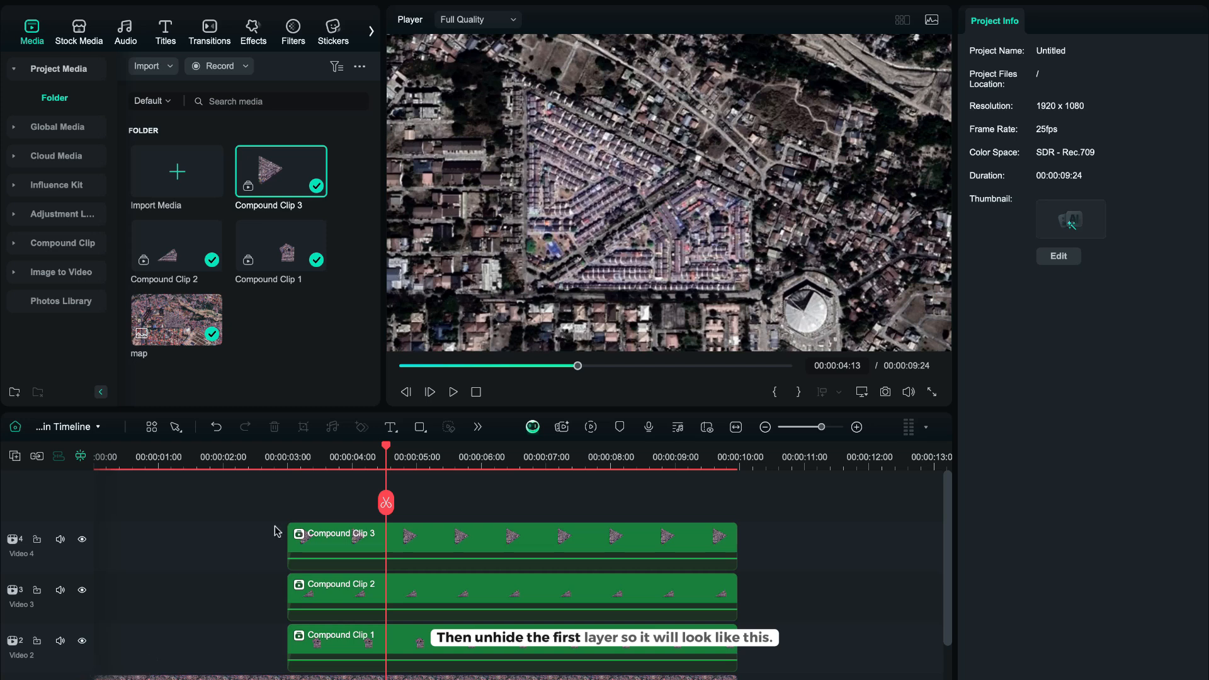
click(291, 467)
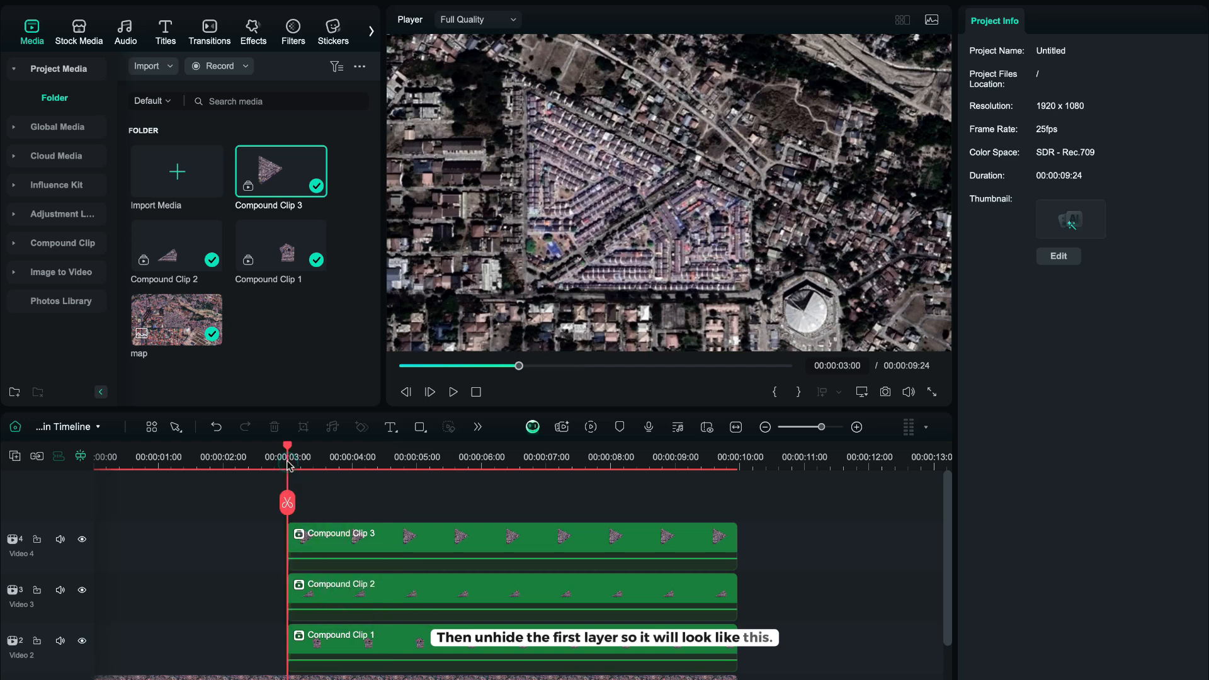
click(287, 460)
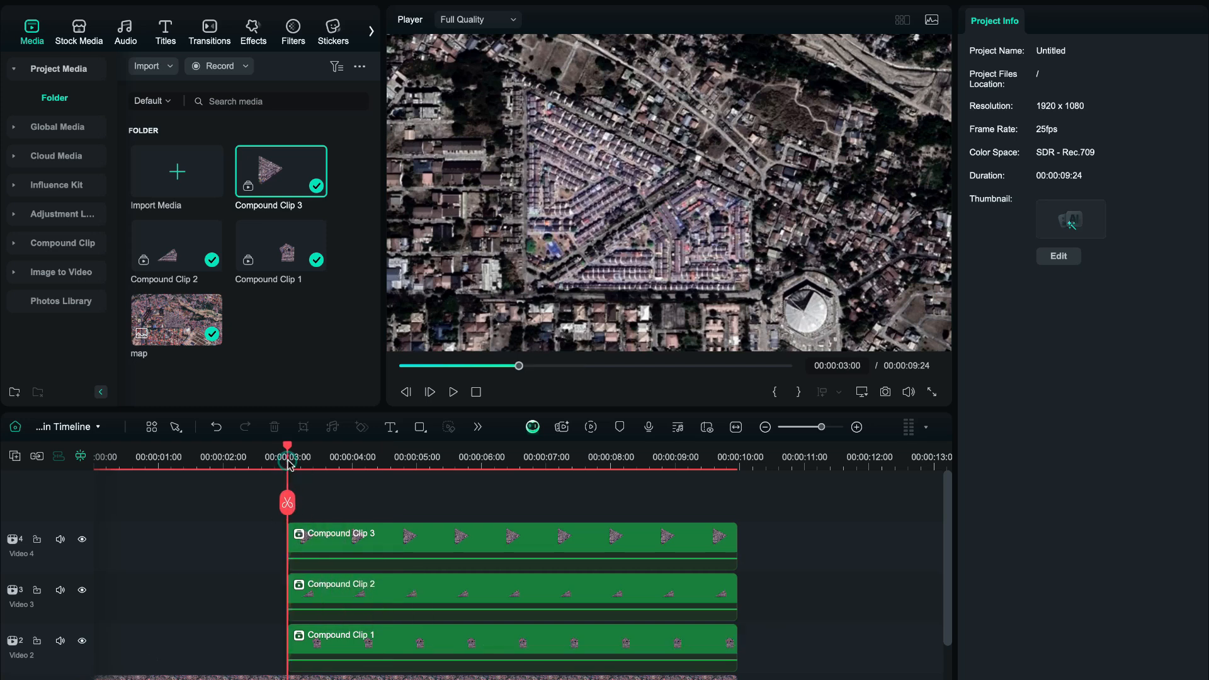
Colour Compound Clip 1 with temperature -100, tint -100, vibrance 100 and saturation 100.
click(400, 648)
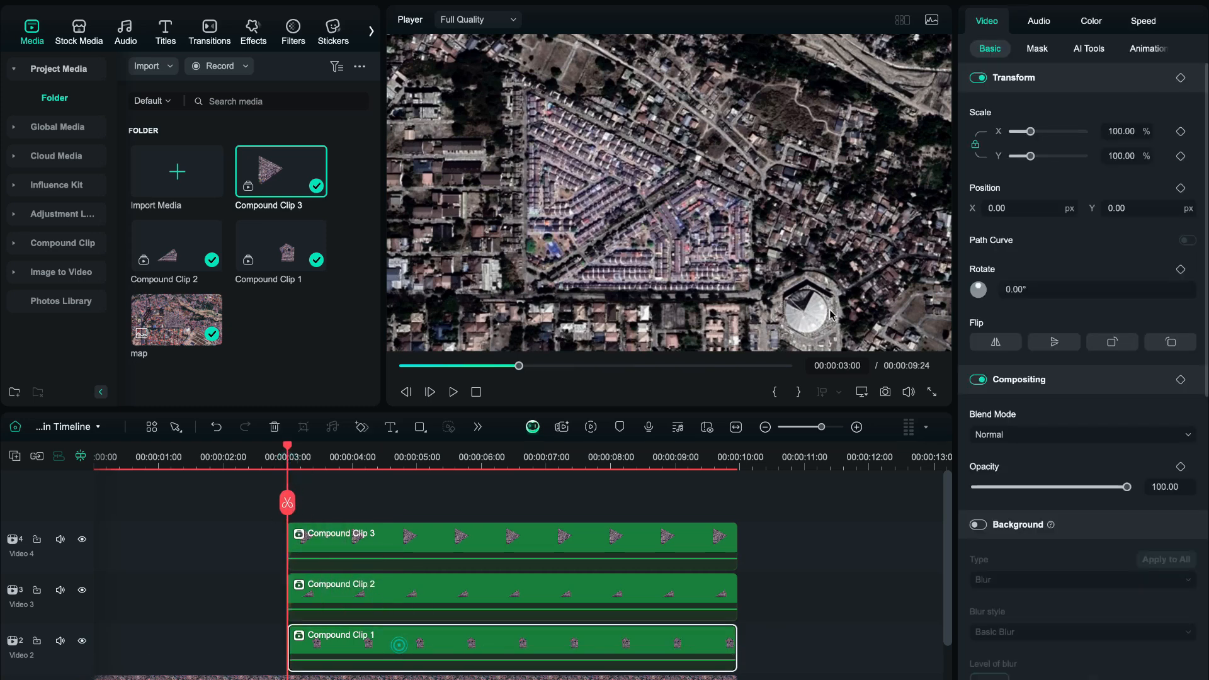
click(1091, 22)
drag(1051, 384, 975, 385)
drag(1051, 436, 967, 452)
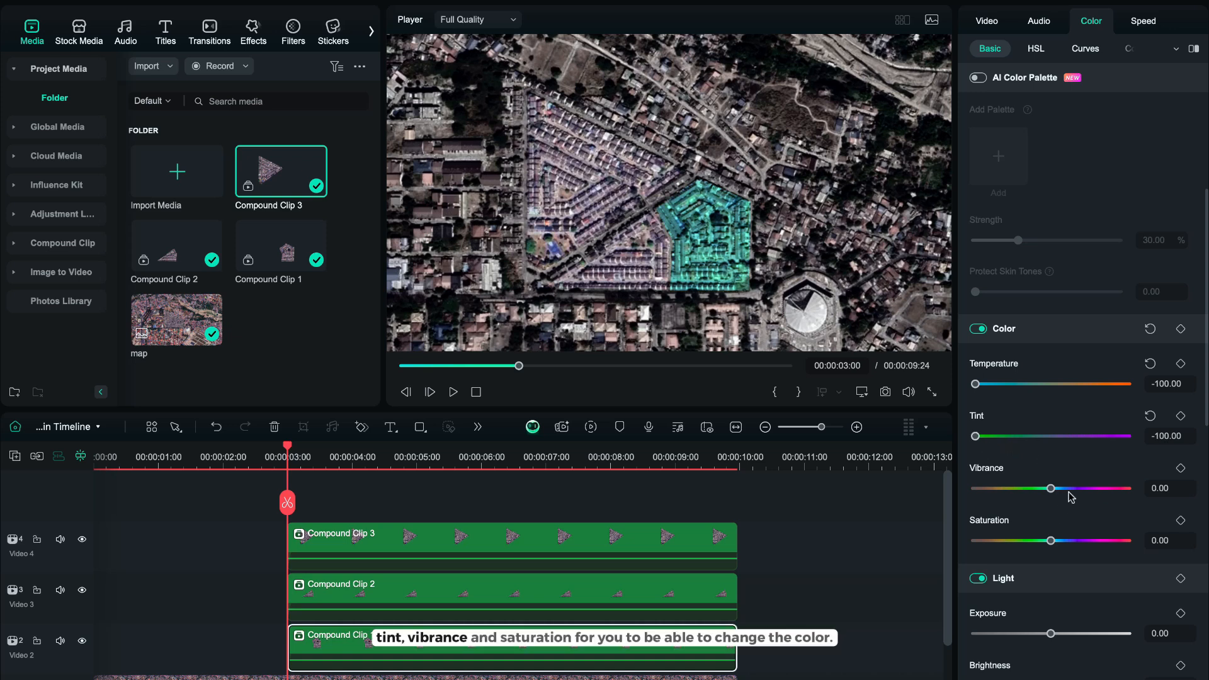
scroll(1069, 490, down, 3)
drag(1050, 314, 1126, 315)
click(1118, 366)
drag(1117, 367, 1130, 366)
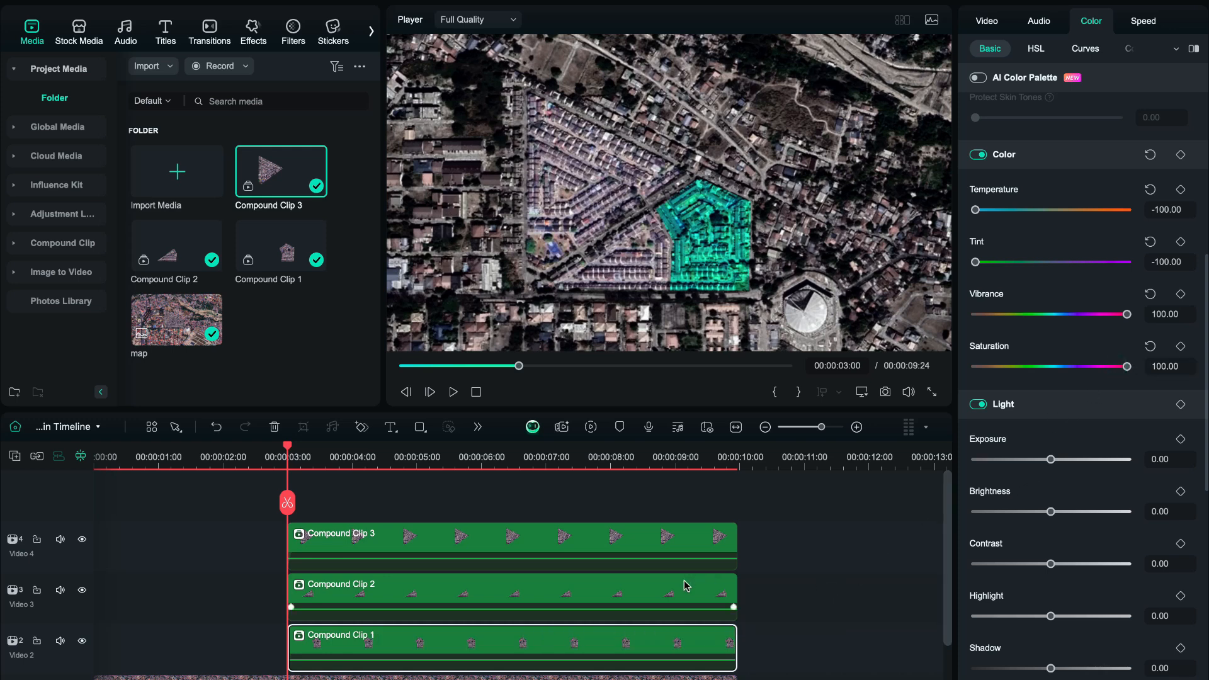
Colour Compound Clip 2 with temperature 100, tint 100 and vibrance 100, resetting its saturation.
click(657, 595)
drag(1033, 389, 1133, 386)
drag(1081, 439, 1127, 436)
drag(1108, 488, 1134, 492)
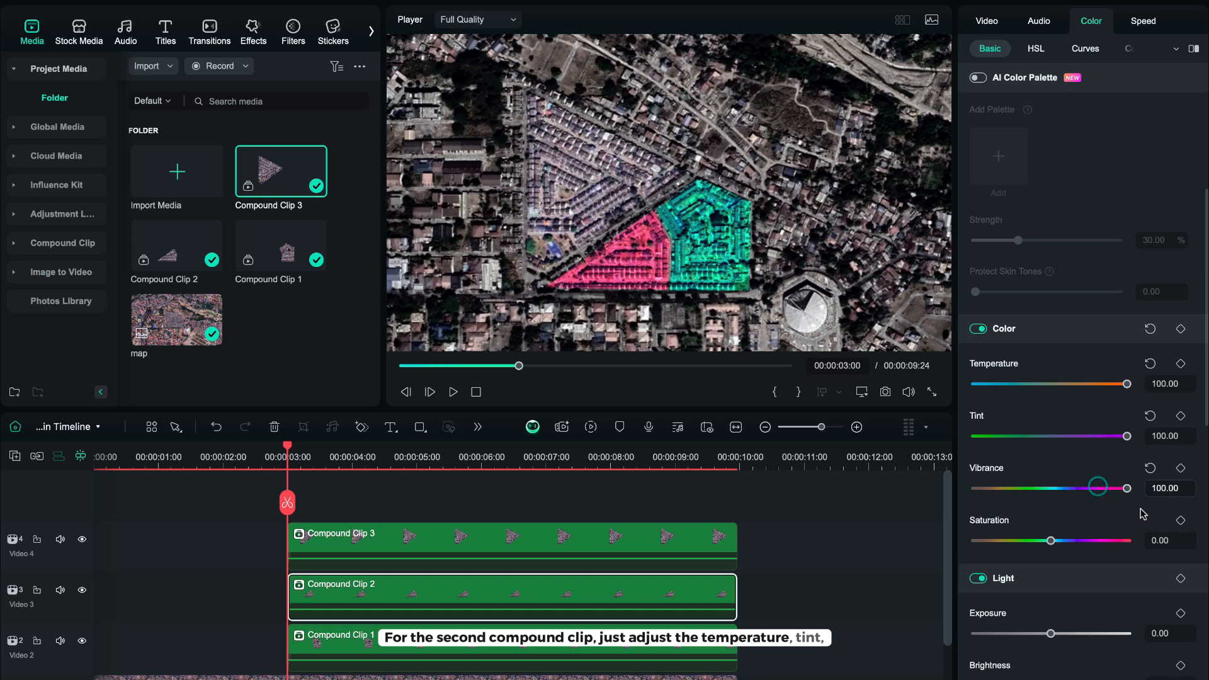
drag(1113, 540, 1048, 554)
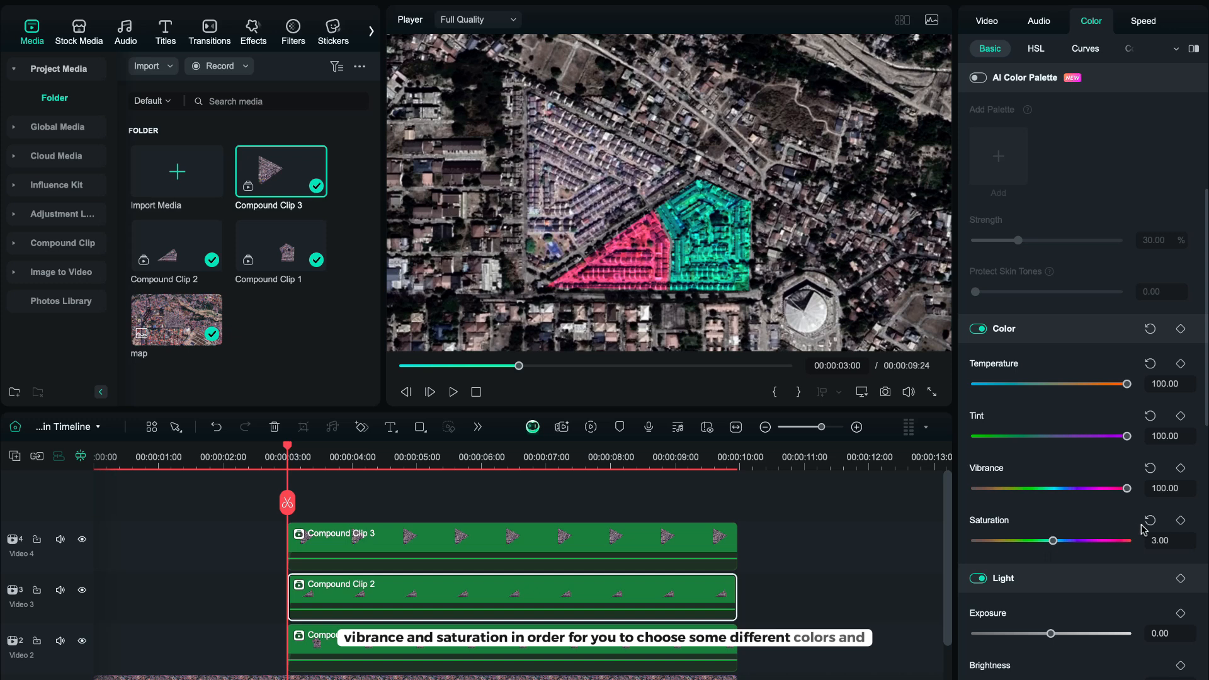
click(1147, 522)
Colour Compound Clip 3 yellow with temperature 100, tint -36 and vibrance 100, then deselect it.
click(664, 542)
click(1075, 384)
drag(1075, 384, 1128, 386)
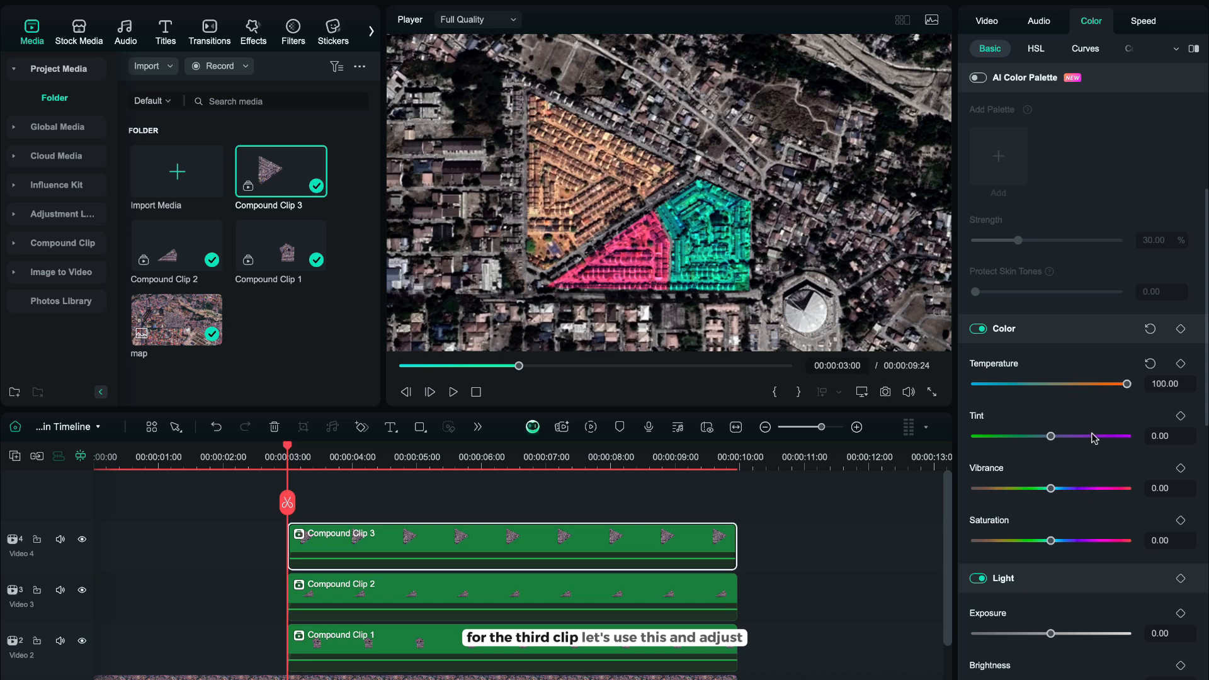
drag(1096, 437, 1030, 437)
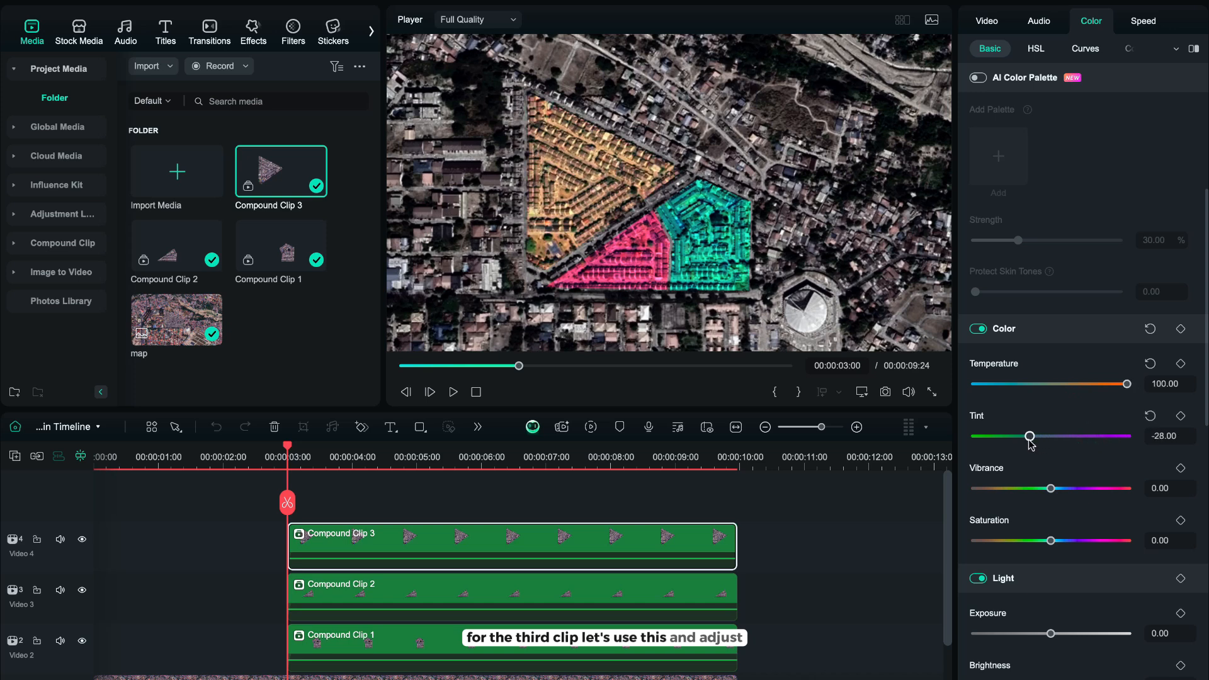
drag(1050, 489, 1123, 489)
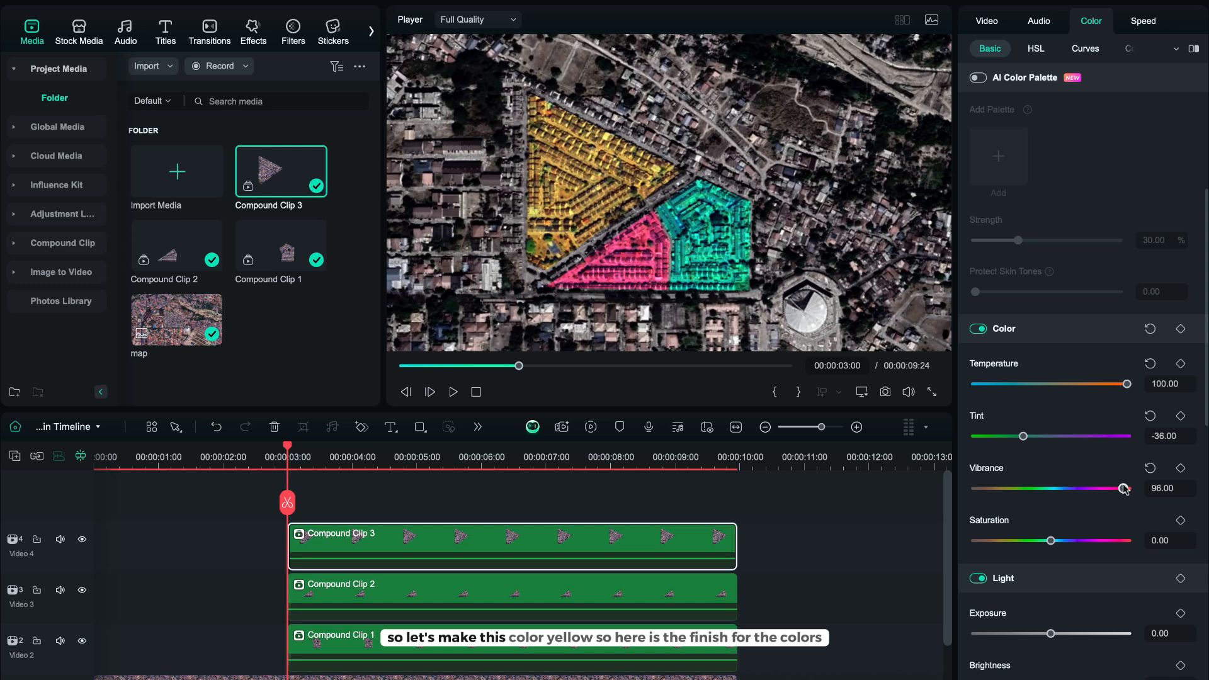
click(809, 573)
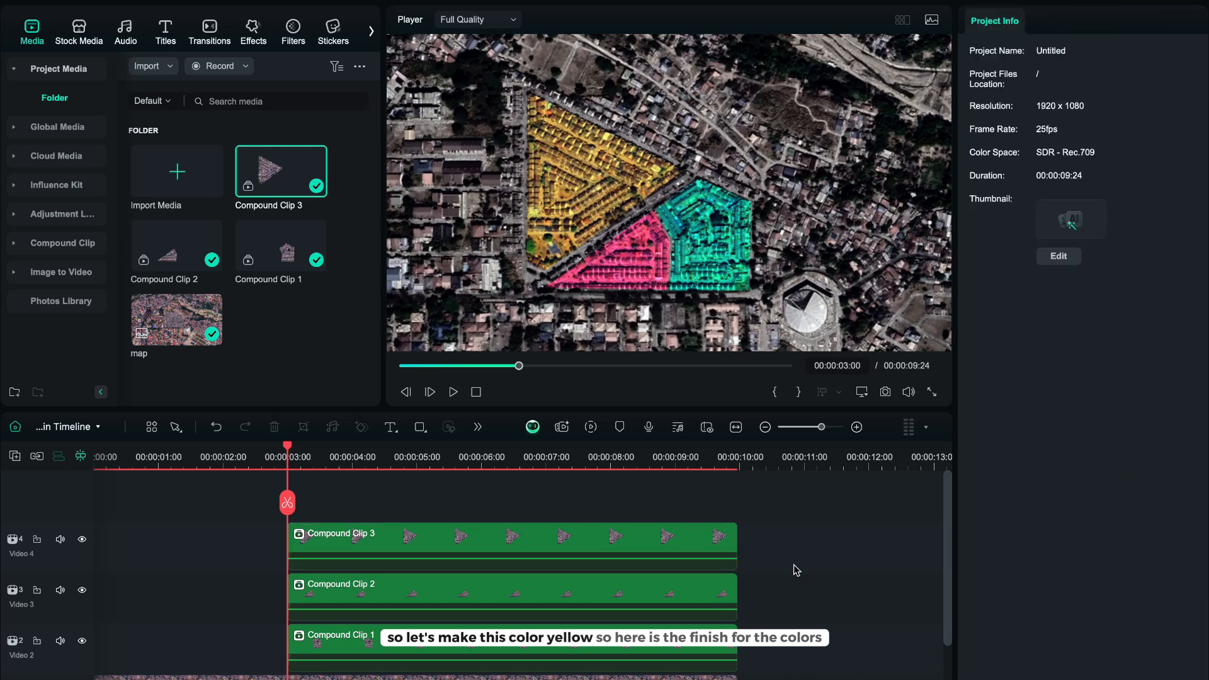
Apply an ellipse mask to Compound Clip 1.
click(579, 626)
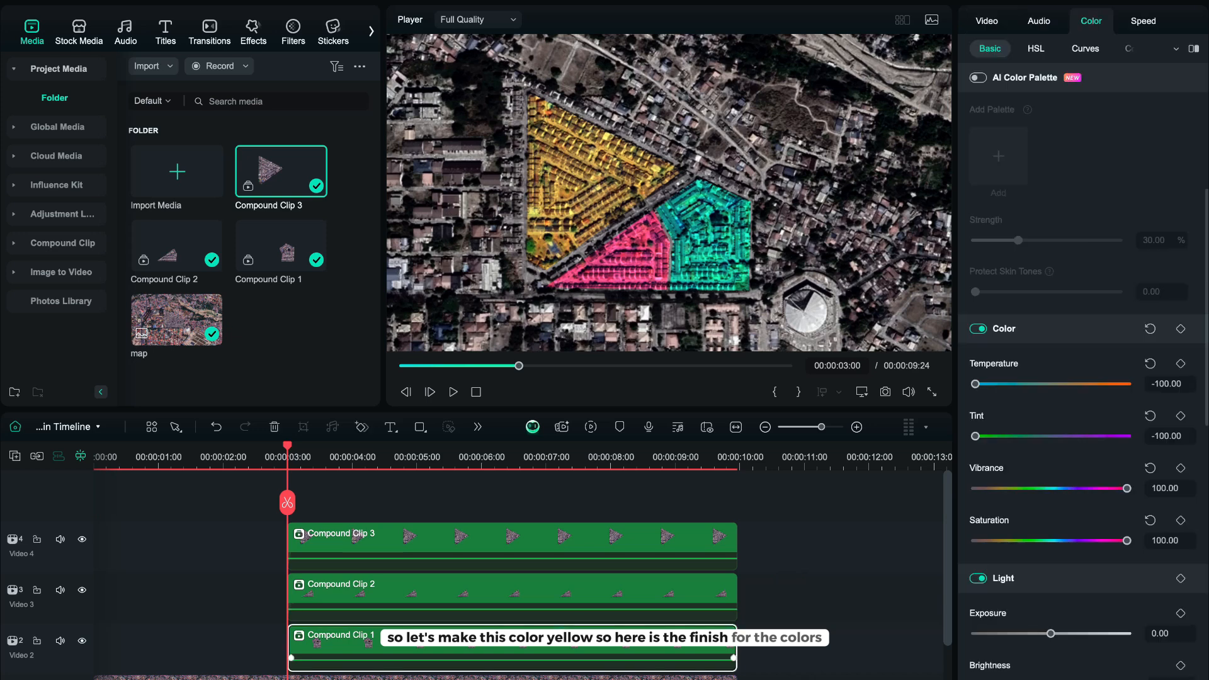
click(1001, 20)
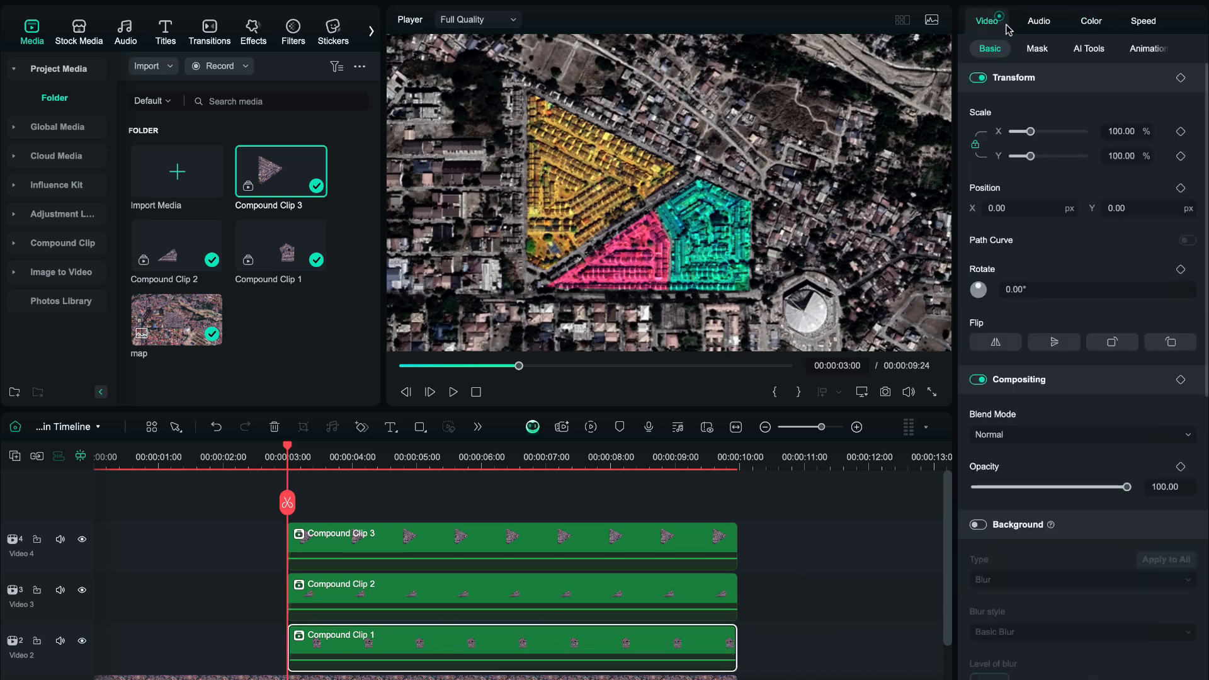
click(1037, 50)
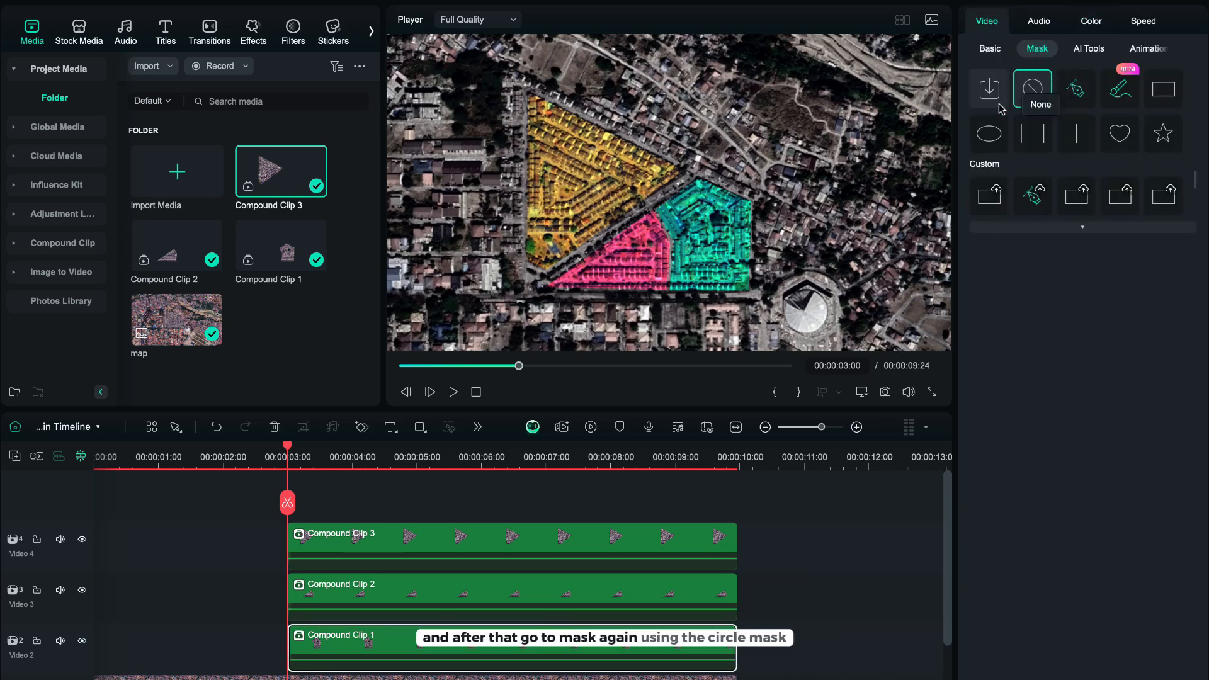
click(990, 129)
Undo an accidental drag that moved the top clip in the preview.
drag(709, 194, 740, 238)
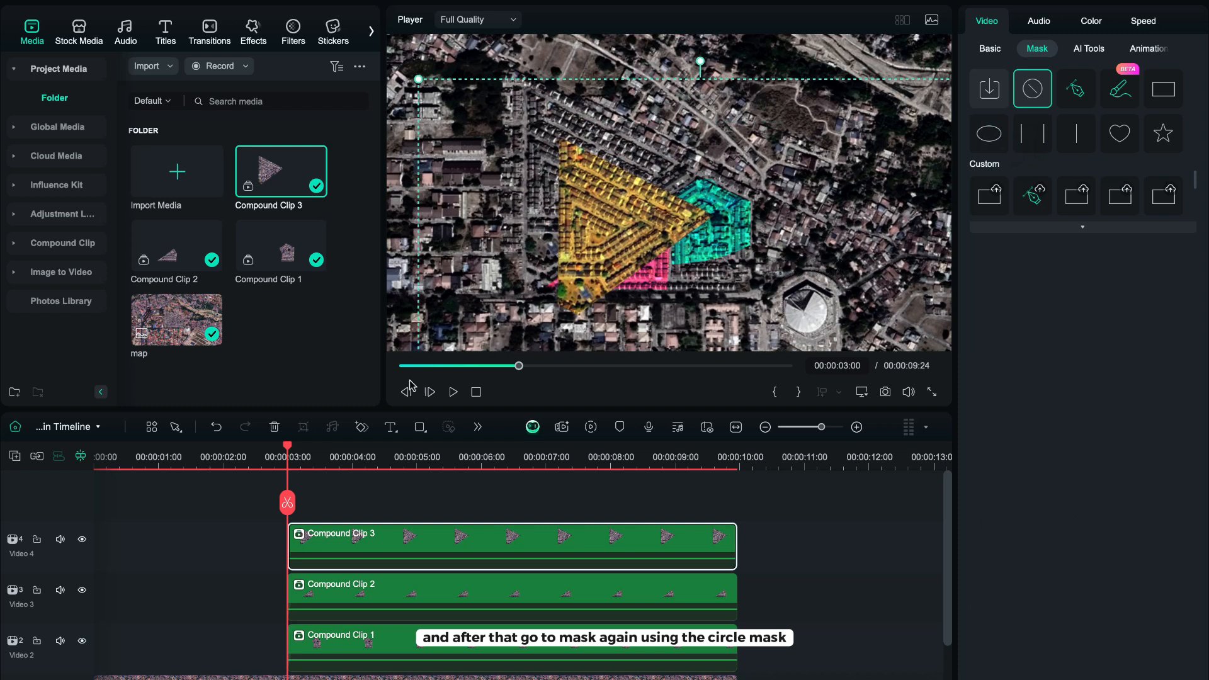
click(216, 428)
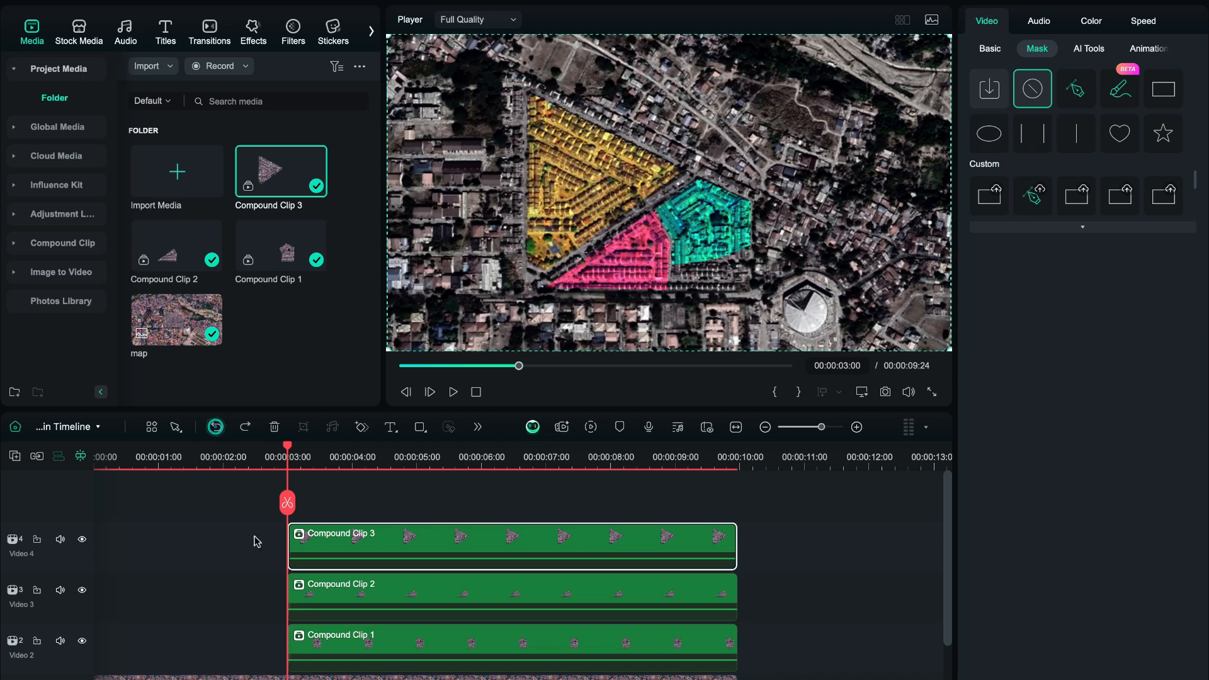
Reselect Compound Clip 1 and lock the Video 3 and Video 4 tracks.
click(332, 643)
click(37, 590)
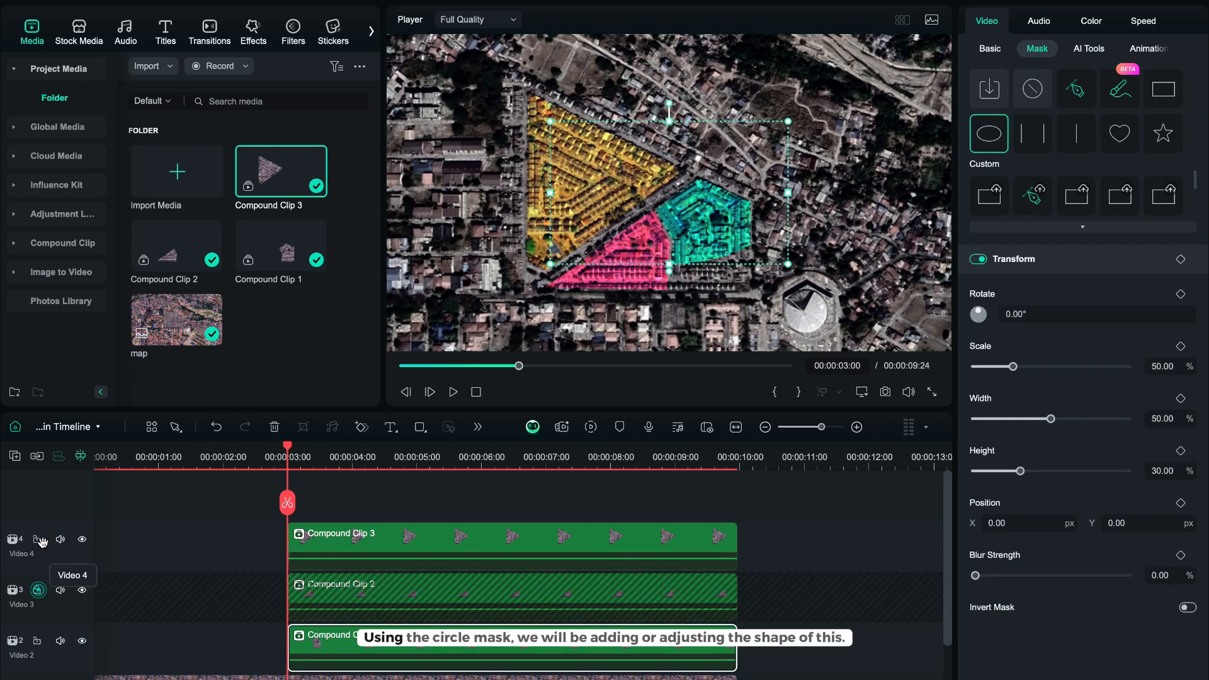
click(37, 539)
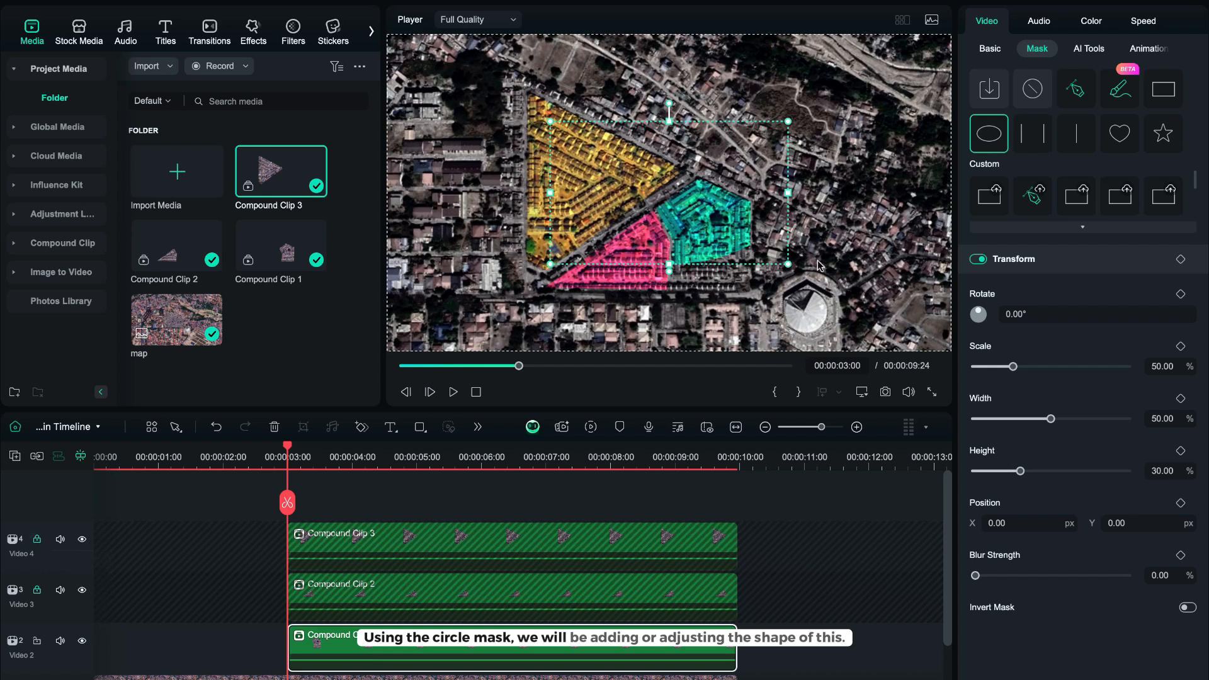
Shrink the ellipse mask to a tiny point over the pentagon block, about 2.71% scale, and set blur strength to 12.
drag(787, 261, 727, 227)
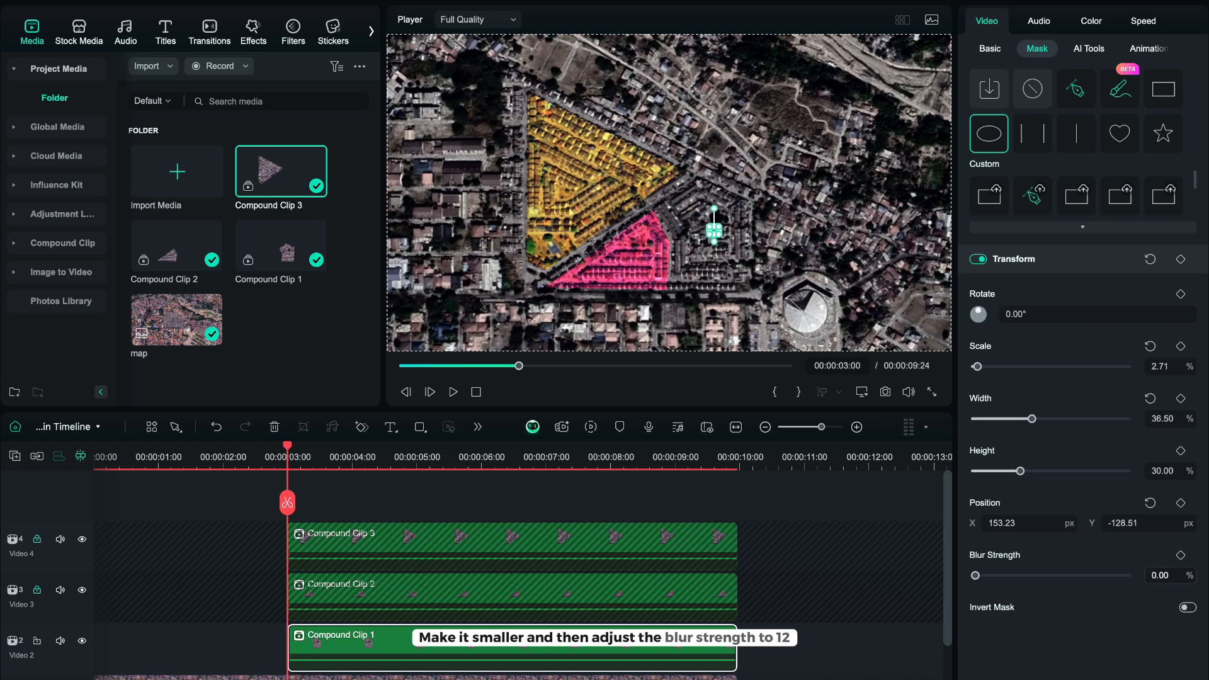
click(1157, 575)
click(1108, 639)
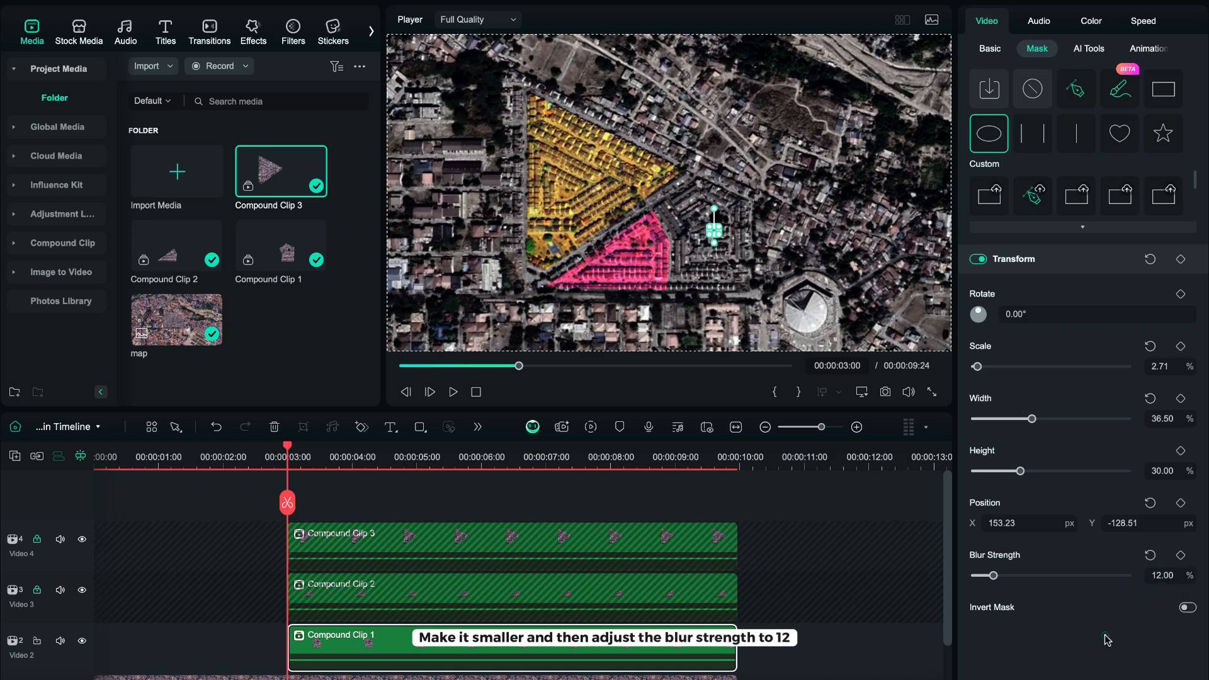
Add a keyframe for the ellipse mask's transform at the clip's start at 3 seconds.
click(358, 428)
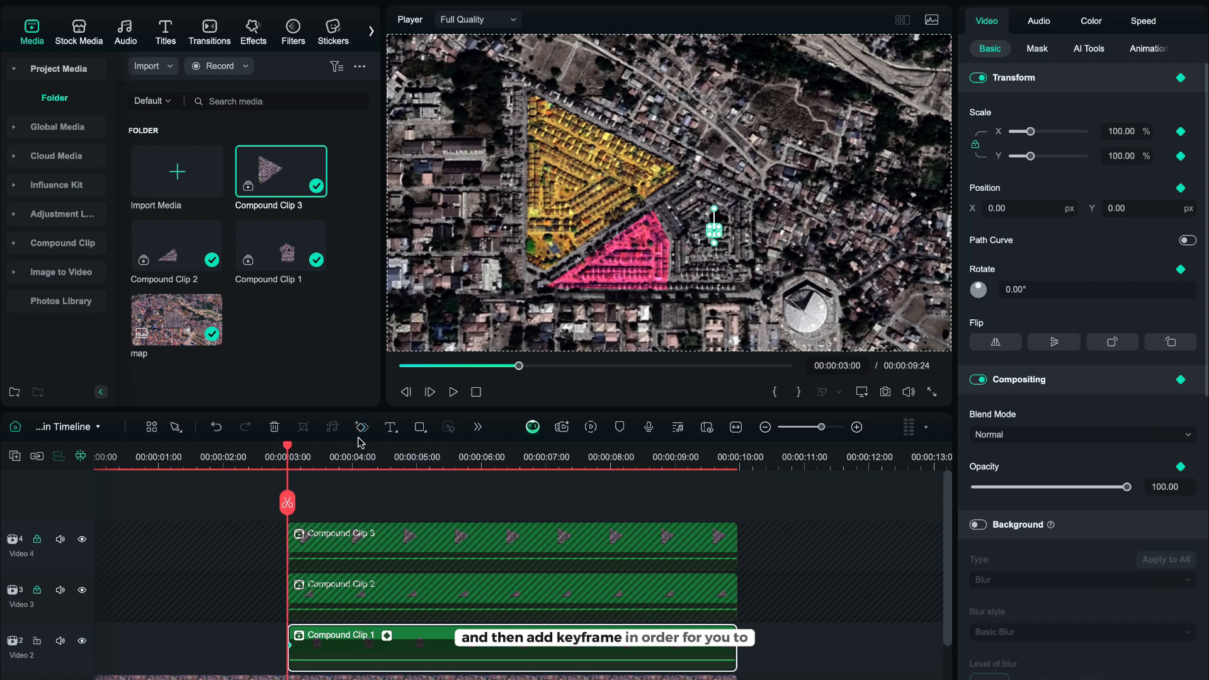
drag(346, 466, 368, 470)
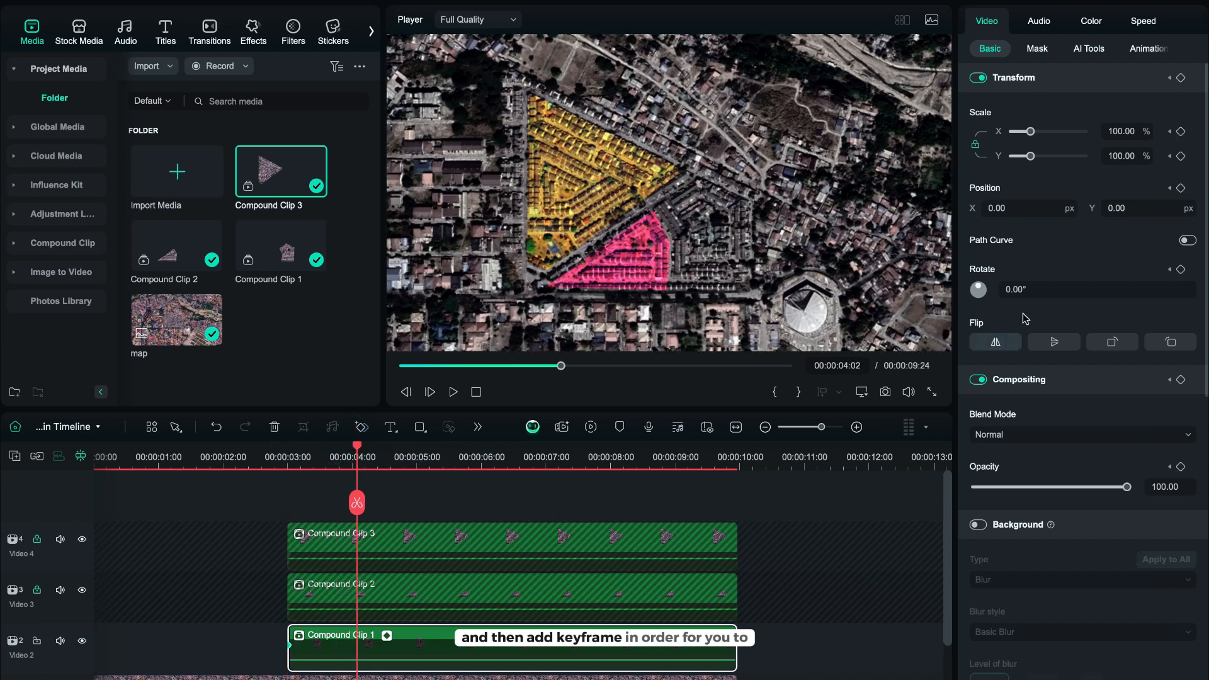
click(290, 645)
click(1037, 48)
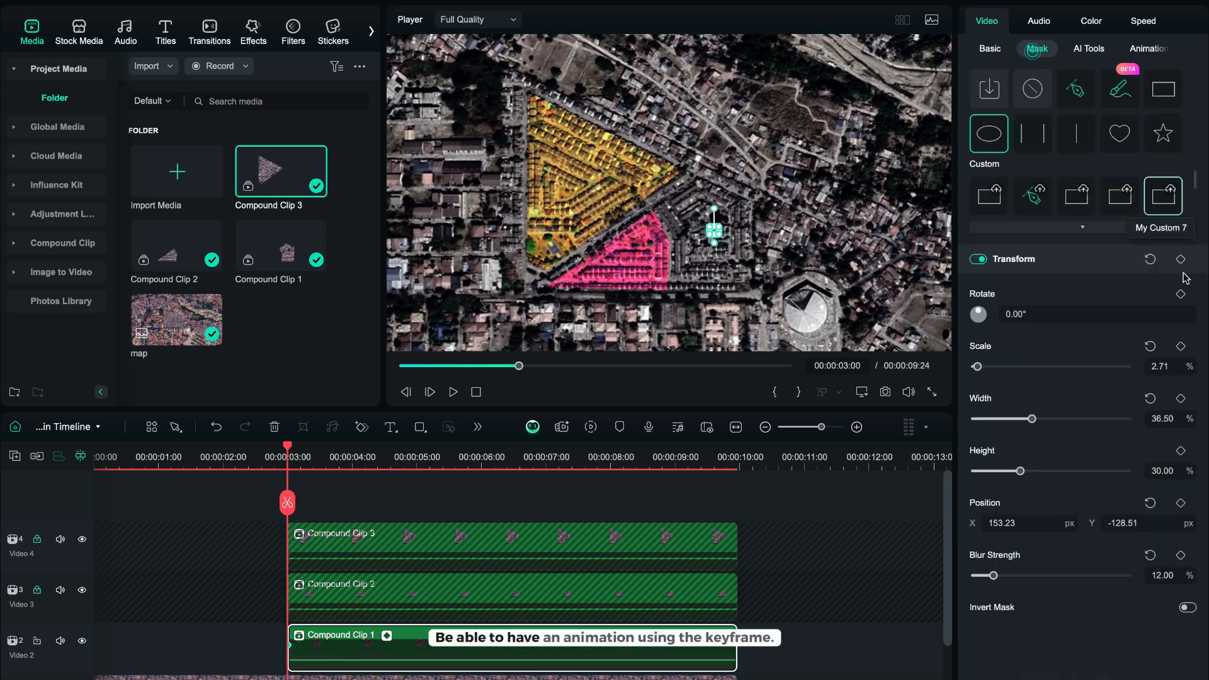
click(1180, 261)
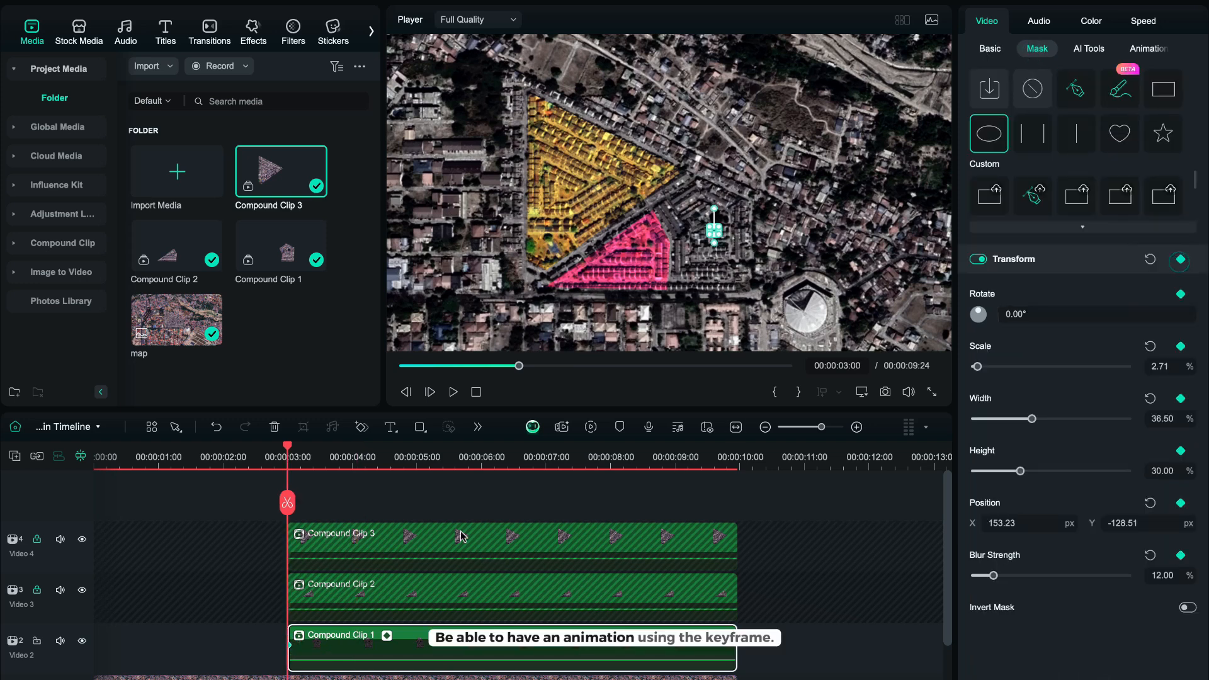
About one second later, keyframe the mask scale at 51%, then scrub the playhead to preview the reveal.
drag(362, 468, 370, 466)
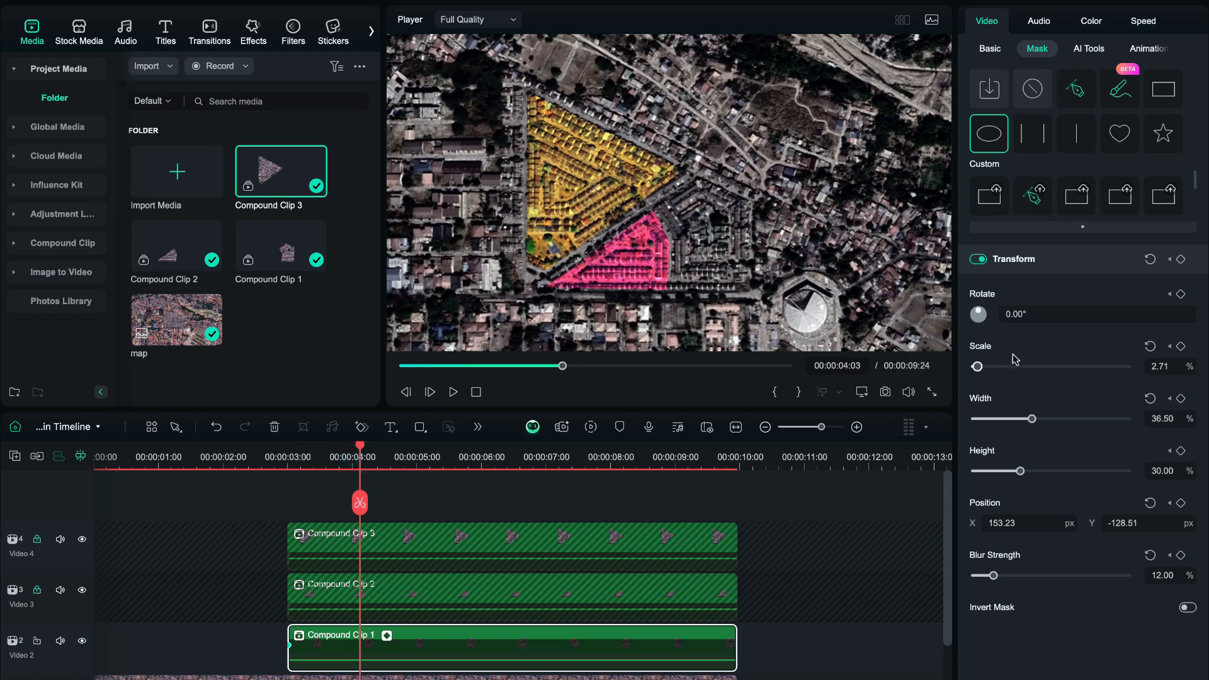
mouse_move(1002, 370)
mouse_down()
mouse_move(1064, 369)
mouse_move(1001, 382)
mouse_move(1019, 381)
mouse_up()
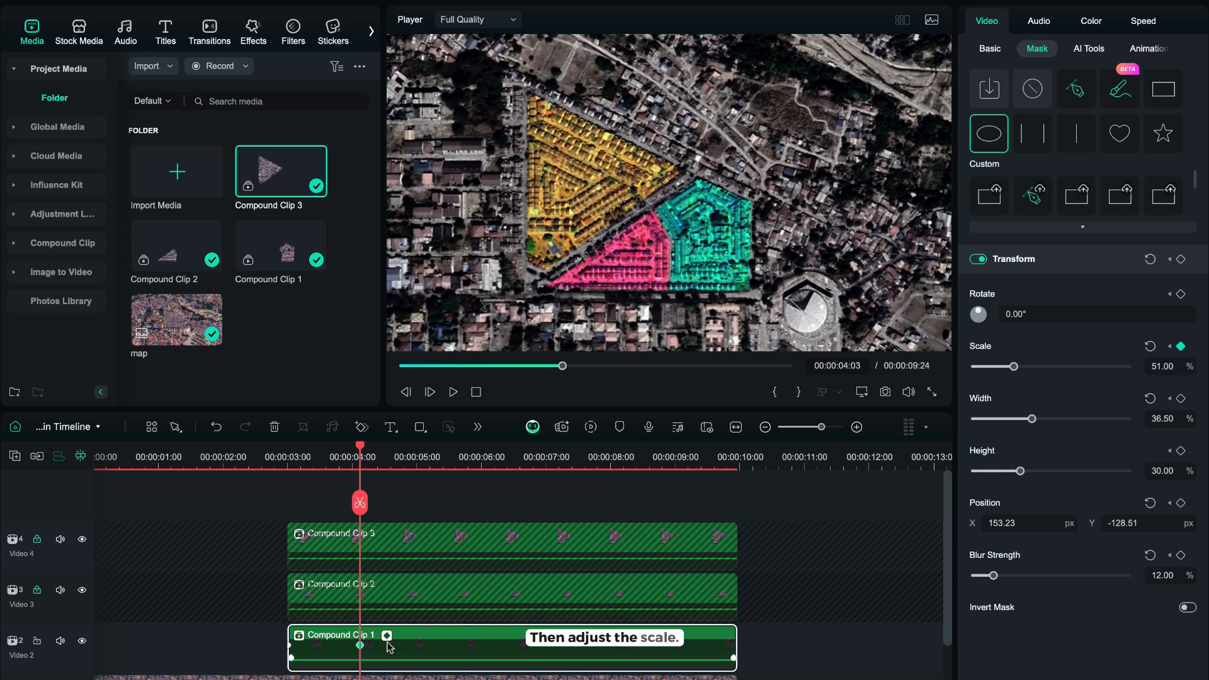
mouse_move(338, 483)
mouse_down()
mouse_move(269, 475)
mouse_move(329, 476)
mouse_up()
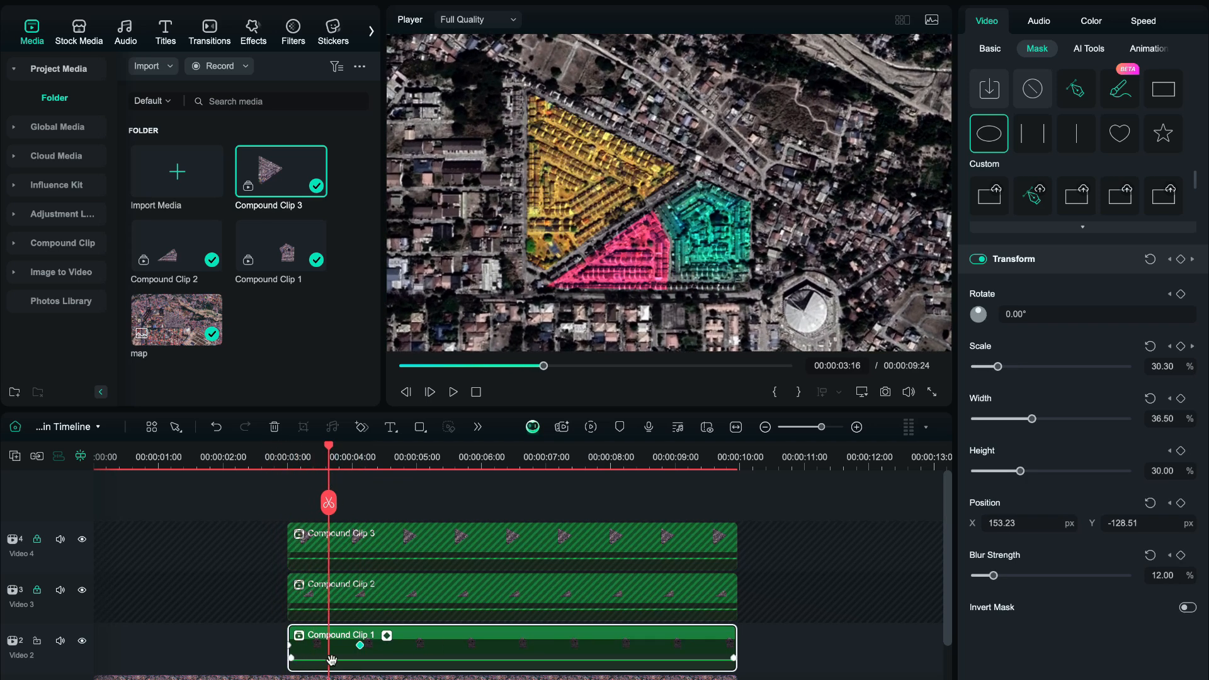
click(359, 645)
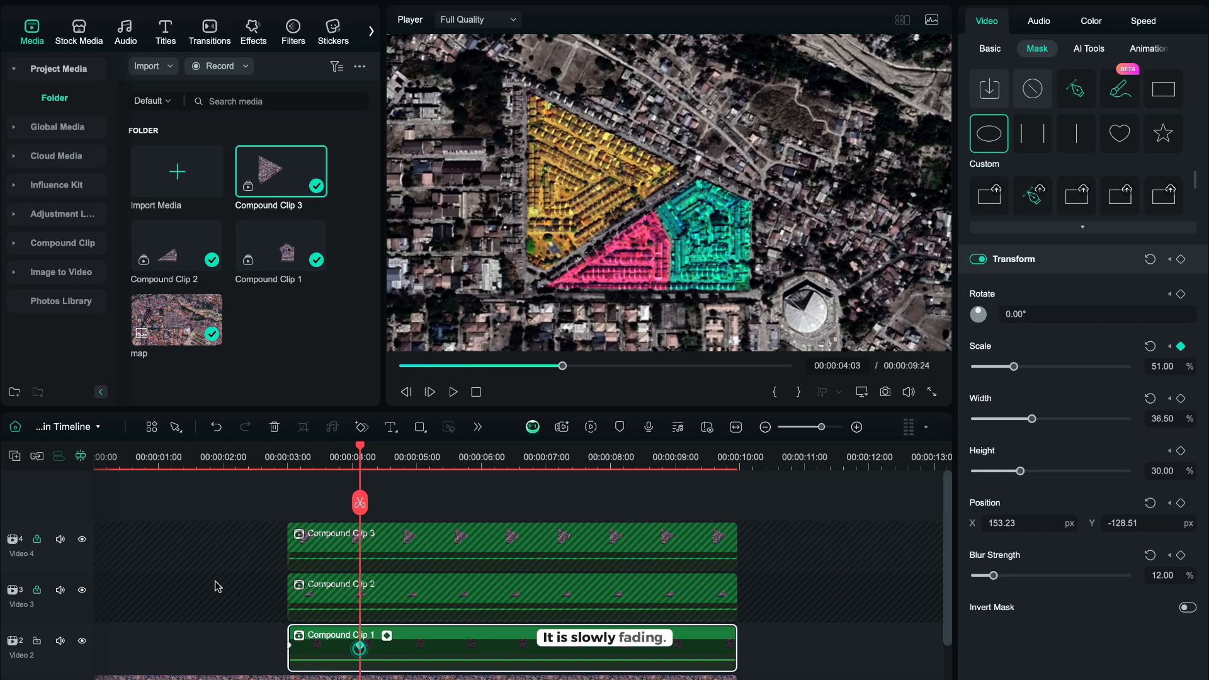
Unlock the Video 3 track, lock the Video 2 track, and select Compound Clip 2.
click(36, 590)
click(37, 641)
click(403, 598)
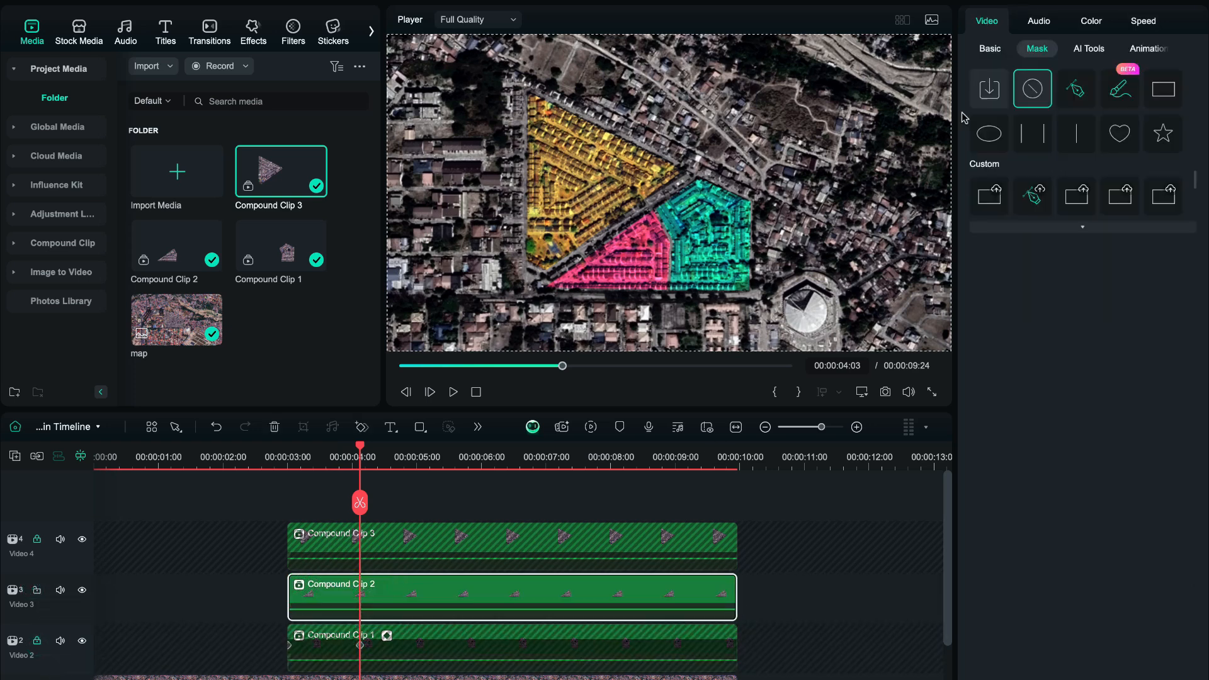
Shrink Compound Clip 2's ellipse mask to a tiny point over the pink triangle block and set blur strength to 12.
drag(773, 222, 734, 253)
drag(733, 324, 604, 254)
click(1162, 575)
text(12)
key(Return)
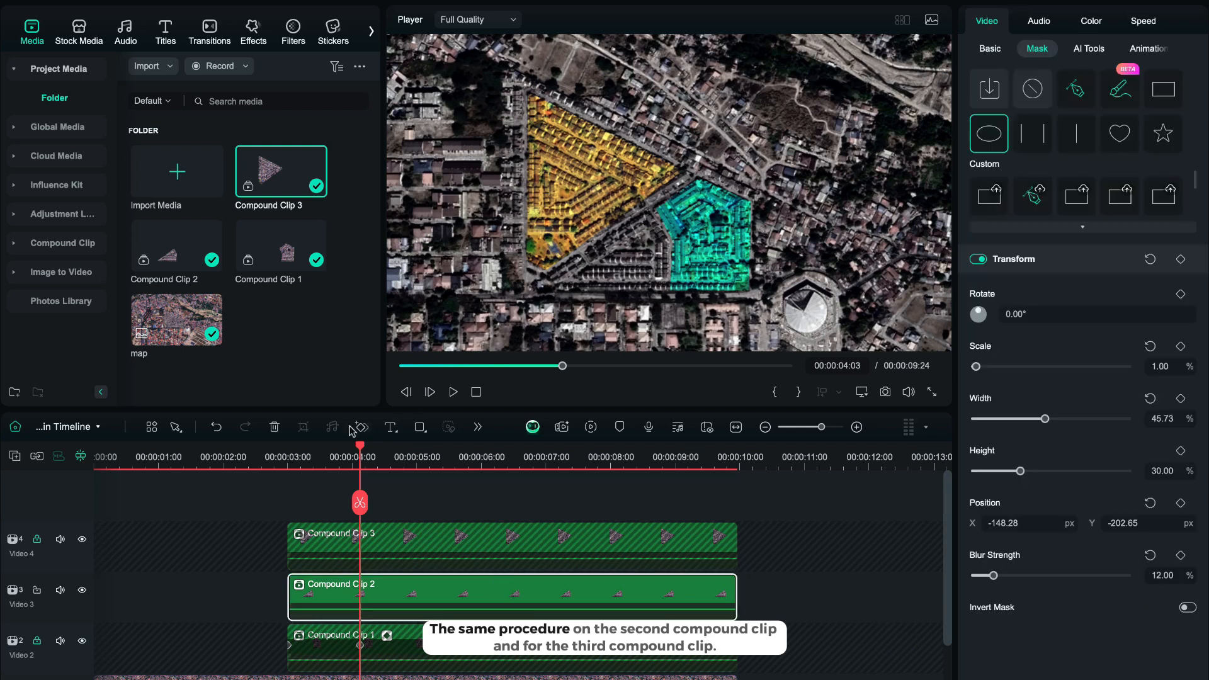
Keyframe Compound Clip 2's mask transform, then about one second later set the mask scale to 200%.
click(1181, 259)
drag(420, 470, 429, 471)
drag(1149, 363, 1190, 364)
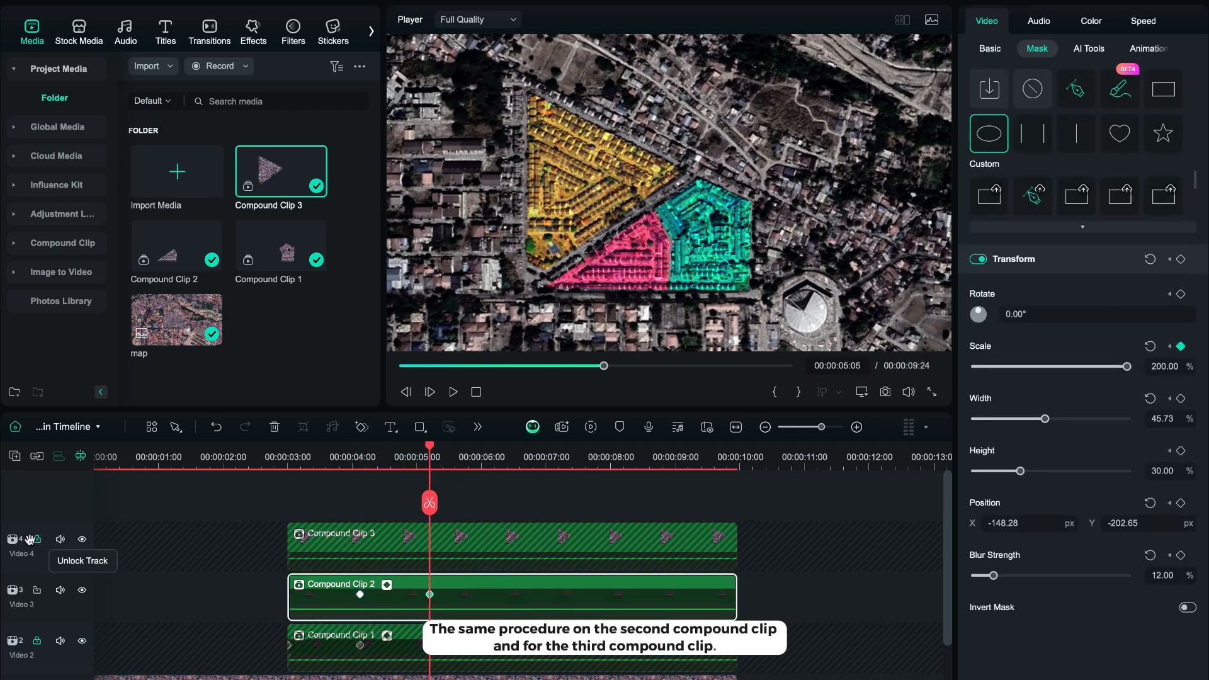
Lock Video 3, select Compound Clip 3 on Video 4, and apply the ellipse mask to it.
click(36, 590)
click(575, 537)
click(989, 133)
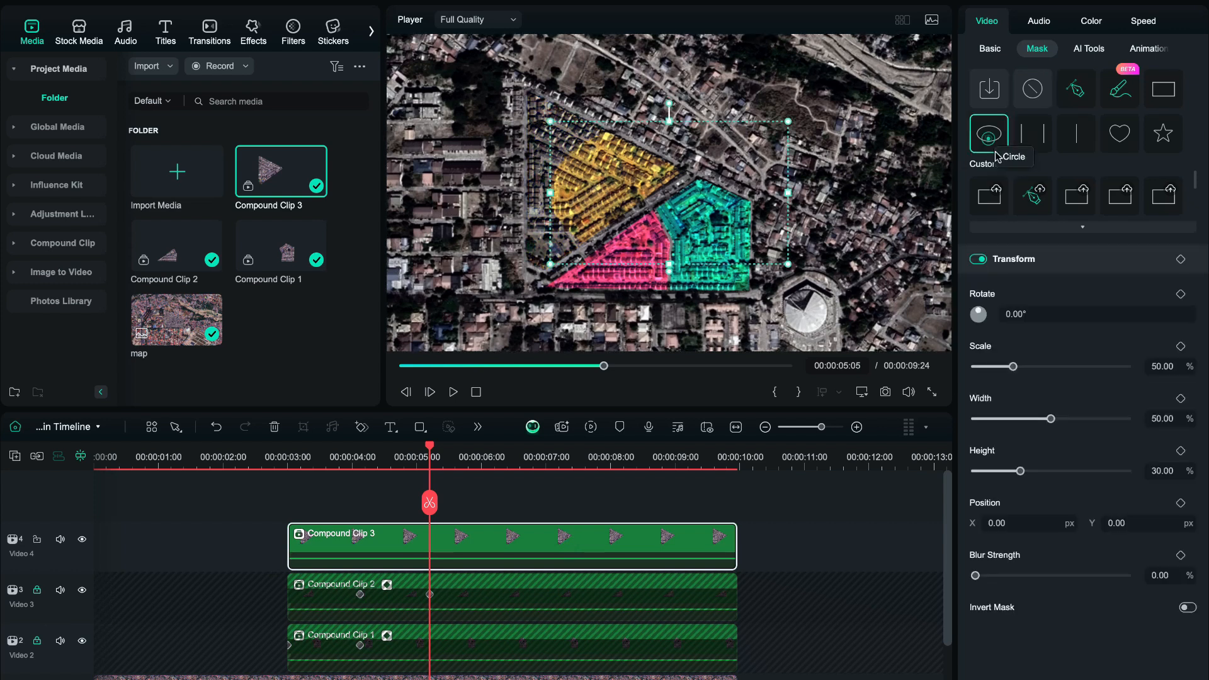
Shrink Compound Clip 3's ellipse mask to a tiny point over the yellow block and set blur strength to 12.
drag(595, 167, 529, 156)
drag(1162, 367, 1151, 366)
drag(602, 179, 579, 173)
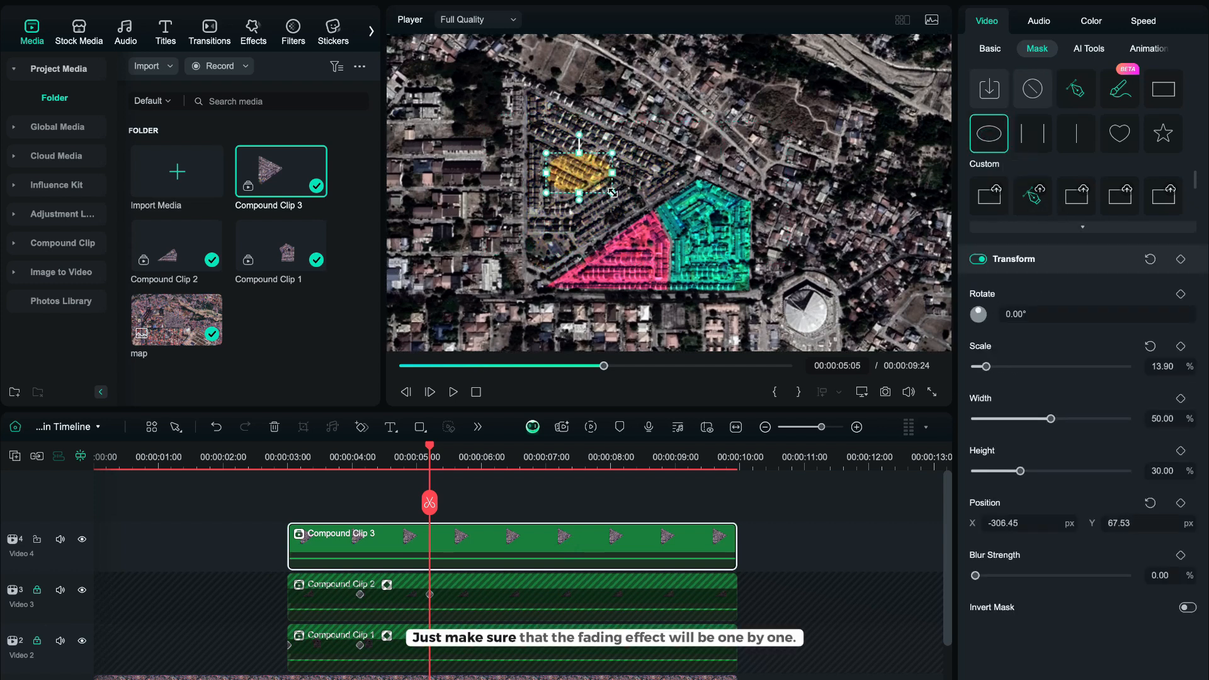
drag(1161, 366, 1151, 366)
click(1173, 572)
text(12)
key(Return)
Keyframe Compound Clip 3's mask transform, then about one second later, near 6 seconds, set its scale to 200%.
click(1181, 258)
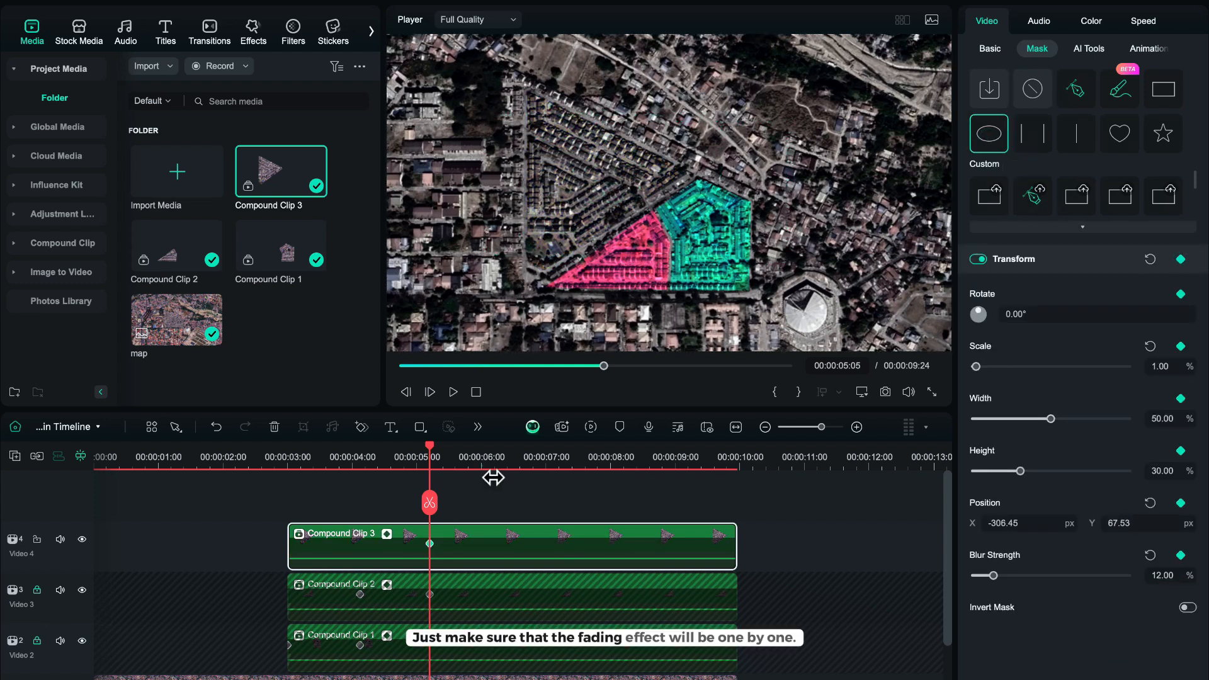
click(495, 477)
drag(976, 367, 1136, 365)
click(858, 539)
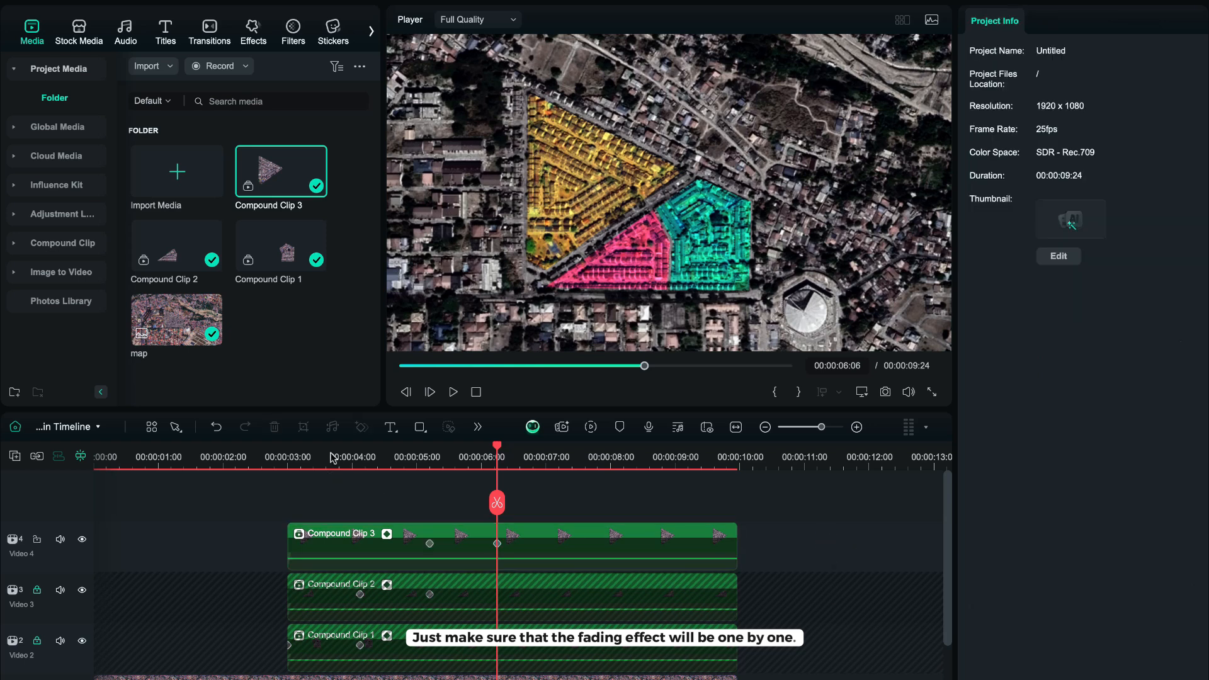
Play back the reveal animation from the beginning.
click(236, 473)
key(space)
Unlock Video 3 and drag the mask keyframes of Compound Clips 2 and 3 later to stagger the reveals.
key(space)
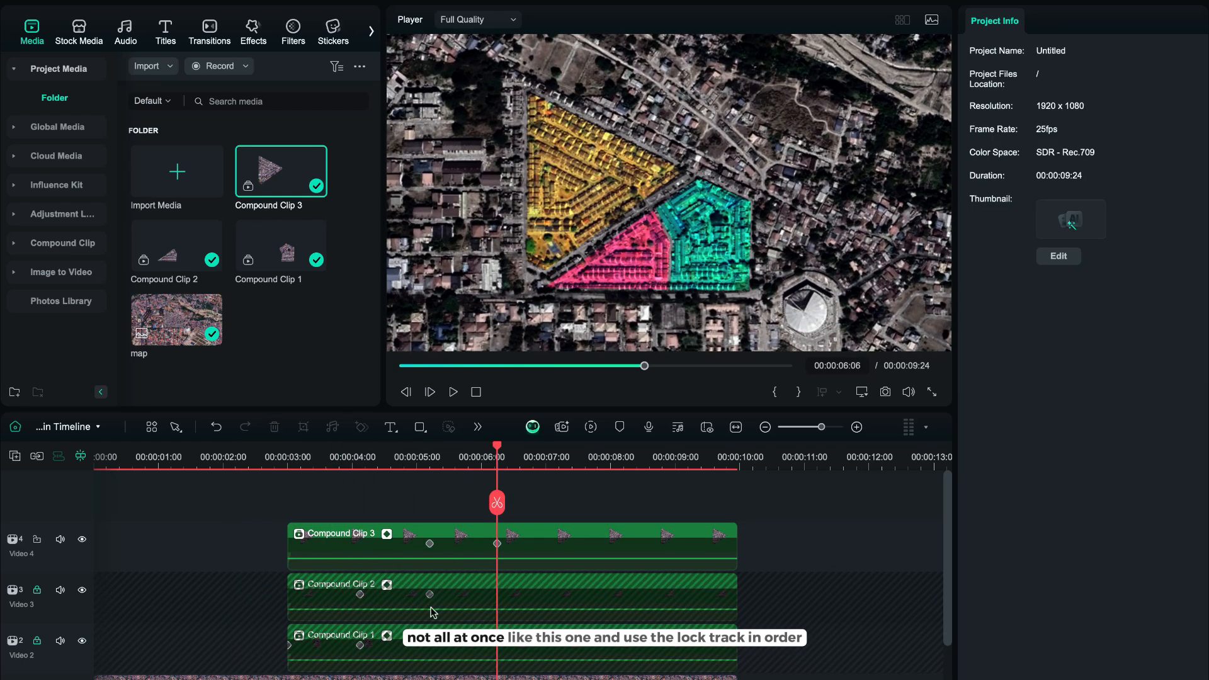
click(37, 590)
click(436, 594)
drag(434, 595, 468, 594)
drag(498, 545, 560, 546)
drag(431, 544, 467, 545)
click(330, 450)
Push the mask keyframes of Compound Clips 2 and 3 further along the timeline and preview the result.
key(space)
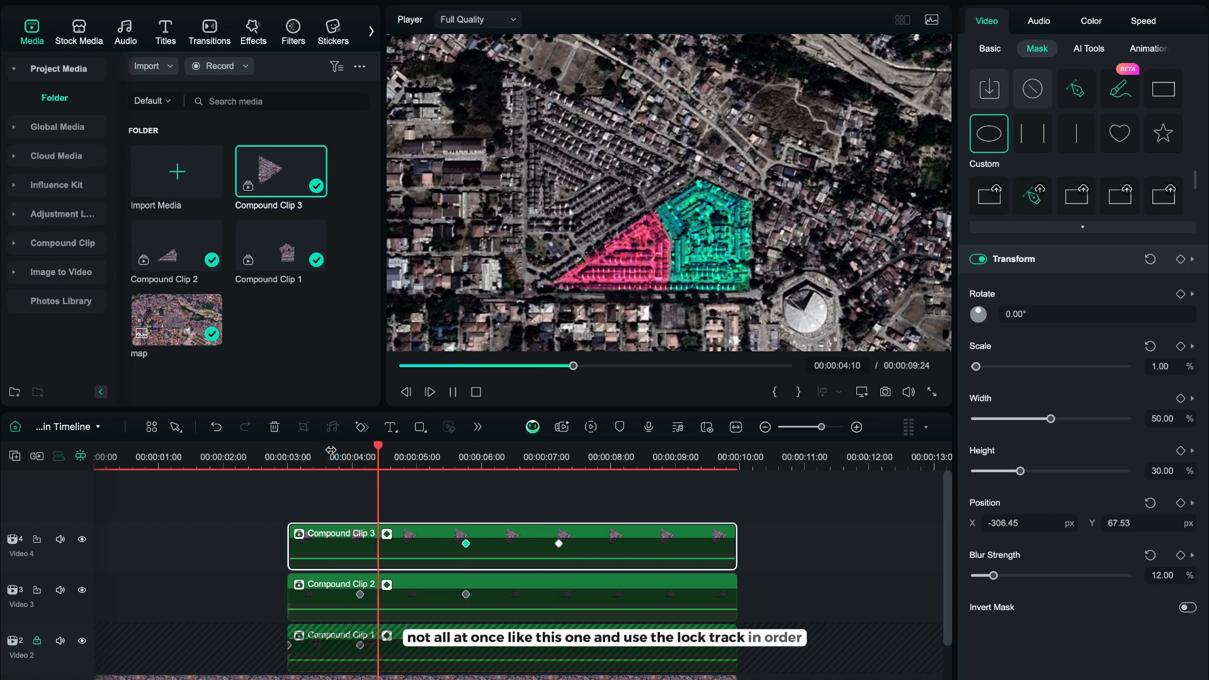
key(space)
click(485, 584)
drag(466, 594, 516, 595)
click(569, 542)
drag(558, 544, 612, 549)
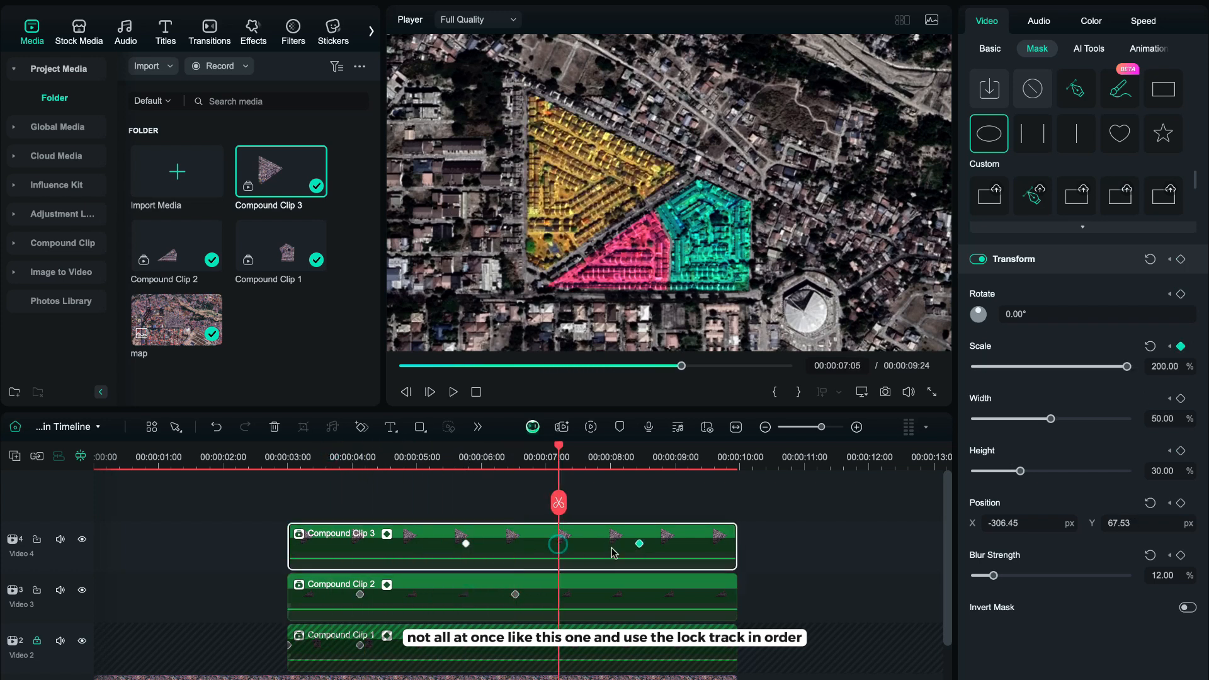
drag(466, 544, 513, 556)
Move Compound Clip 2's end keyframe to about 7 seconds and Clip 3's keyframes to about 7 seconds and its clip end.
key(space)
click(359, 463)
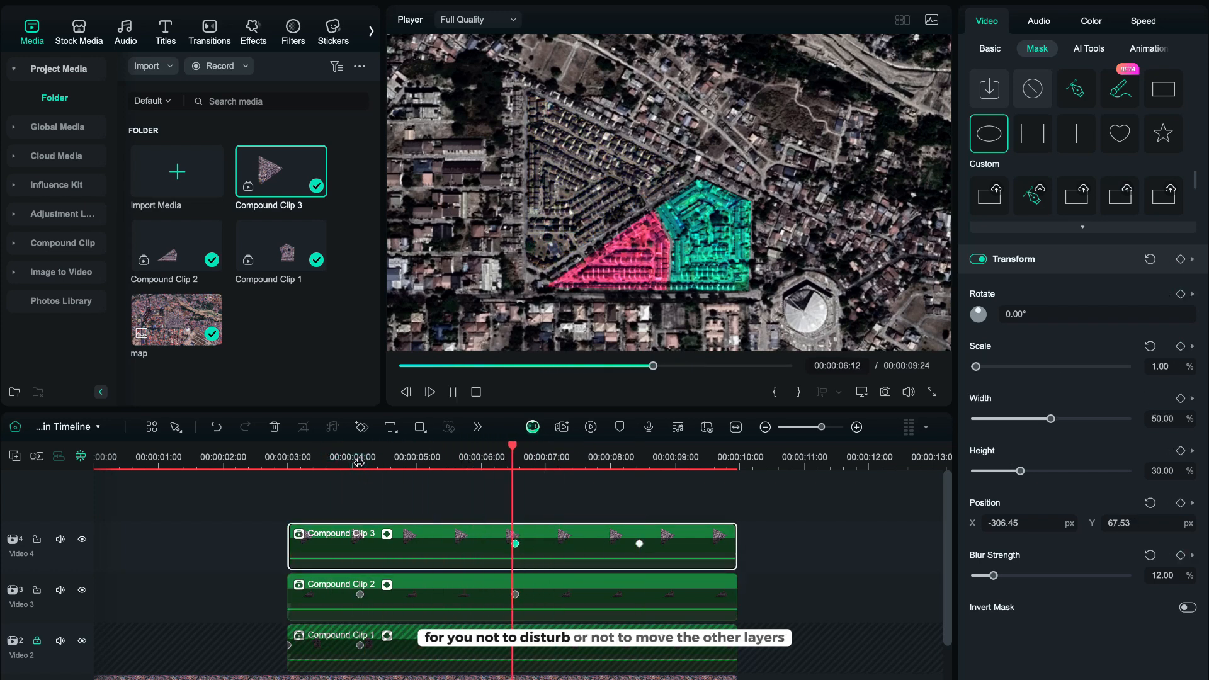
click(273, 464)
key(space)
click(517, 593)
drag(517, 593, 541, 604)
drag(515, 544, 542, 554)
drag(639, 544, 737, 549)
click(325, 461)
Move Compound Clip 3's first mask keyframe back to about 5.5 seconds and preview the staggered reveal.
key(space)
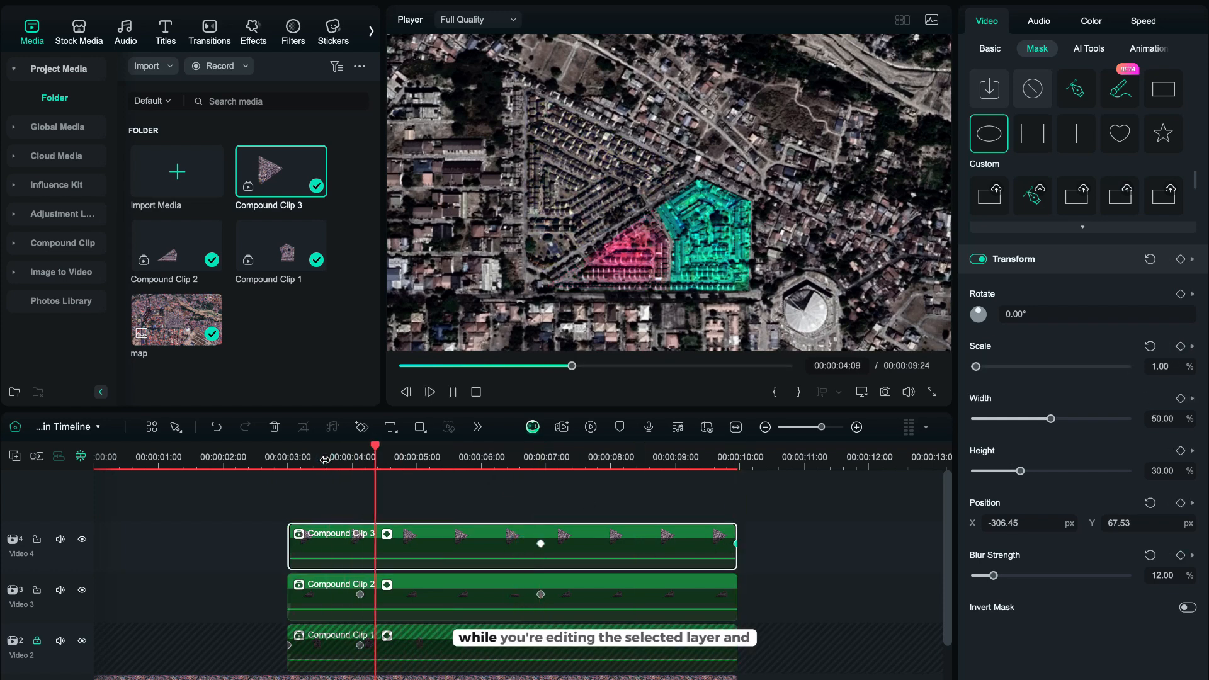
key(space)
drag(541, 544, 451, 545)
key(space)
key(space)
click(495, 459)
key(space)
key(space)
Unlock Video 2, select all three compound clips, and nest them into one new compound clip.
click(37, 640)
drag(787, 545, 693, 656)
right_click(694, 657)
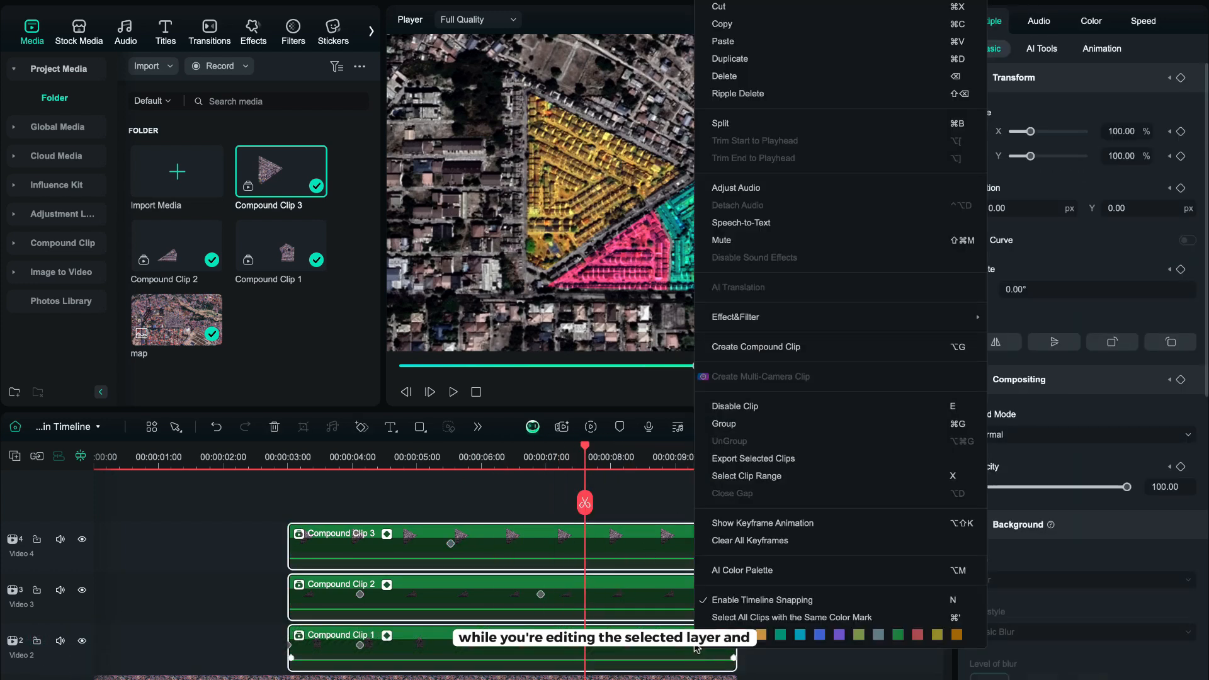
click(840, 350)
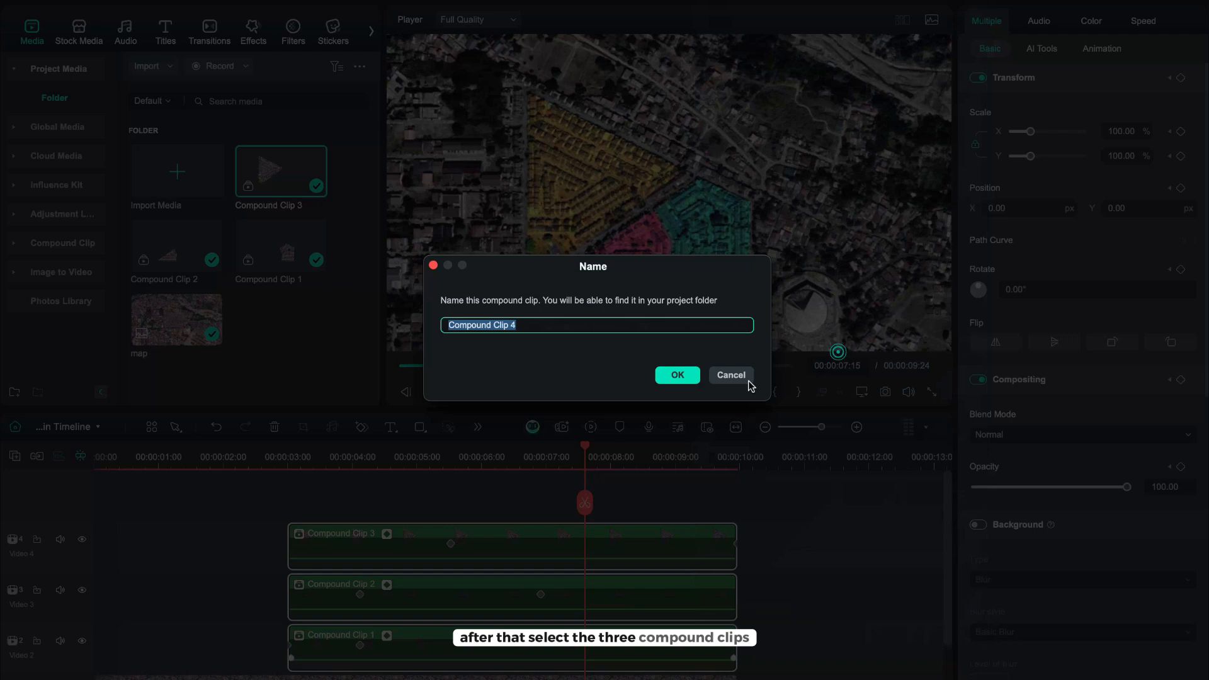
click(675, 376)
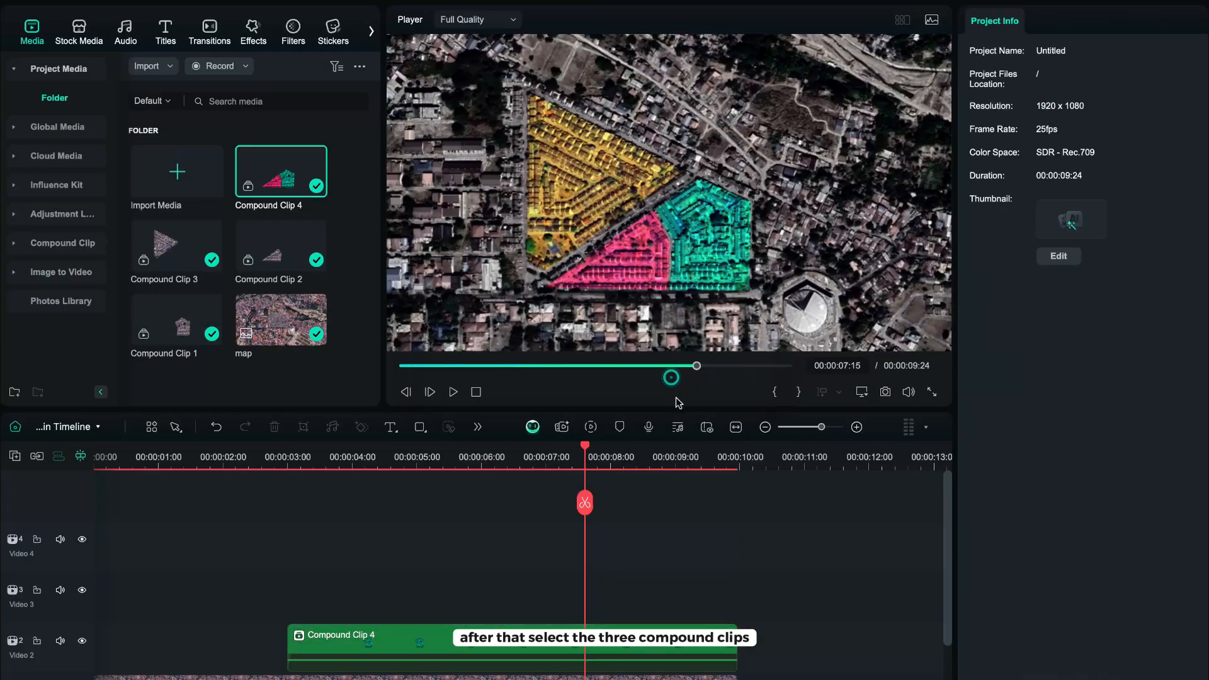
Keyframe the new compound clip's transform at about 7.6 seconds, then at about 8.8 seconds scale it to 136.08%.
click(489, 627)
click(363, 427)
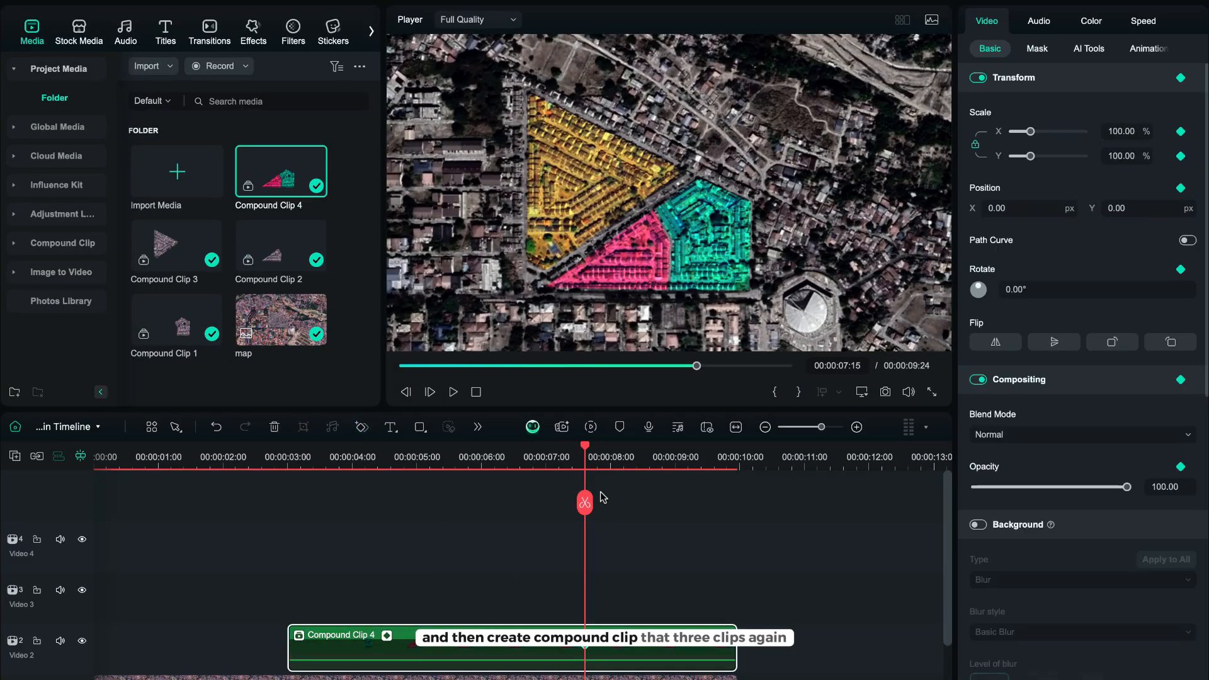
key(space)
drag(609, 464, 663, 453)
drag(1030, 132, 1037, 132)
scroll(680, 576, down, 3)
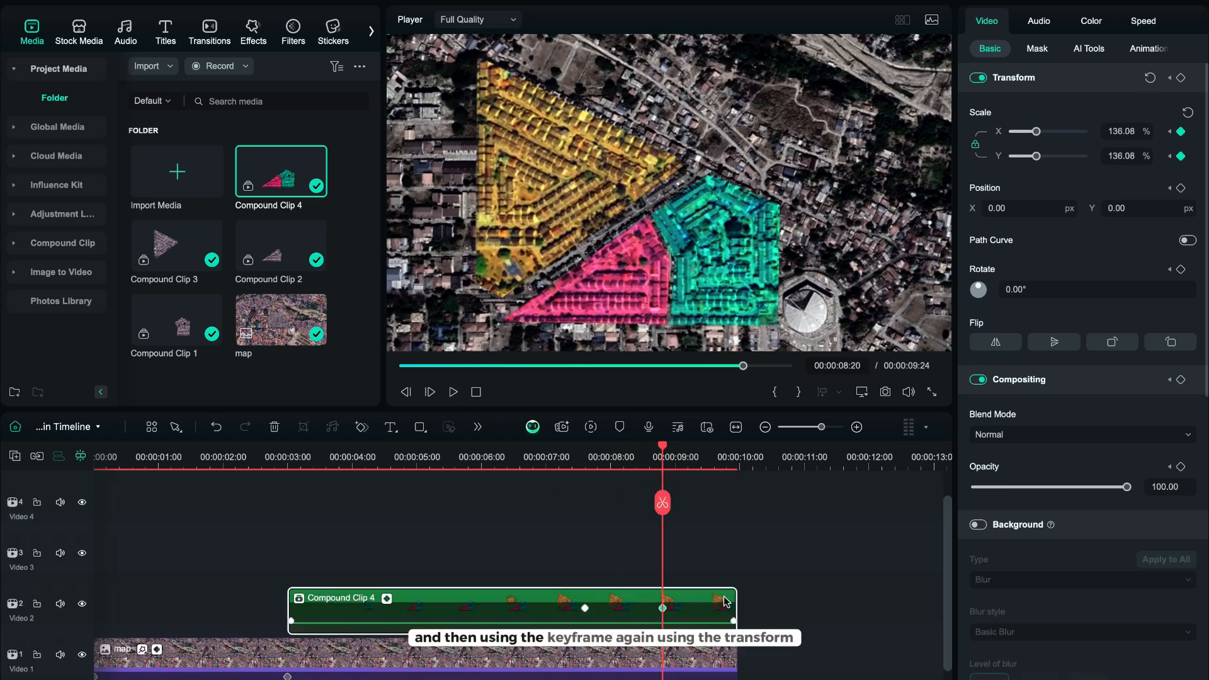
Open the map clip's colour settings and try lowering its exposure, then undo the change.
click(586, 534)
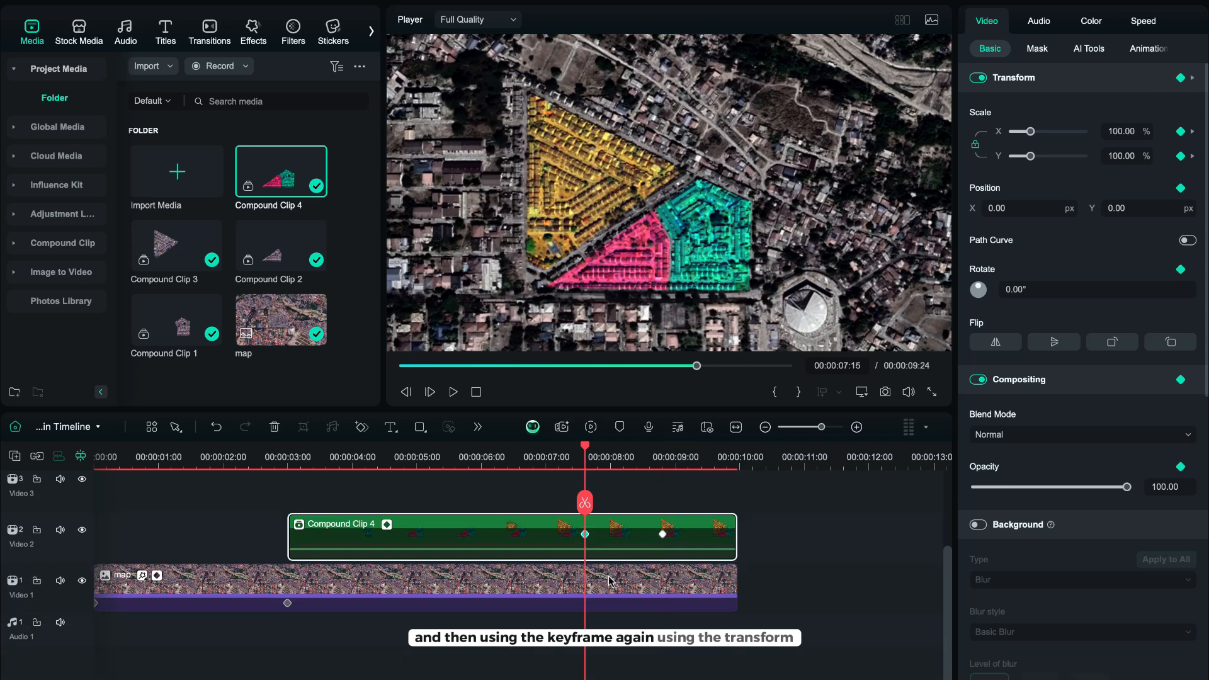
click(610, 580)
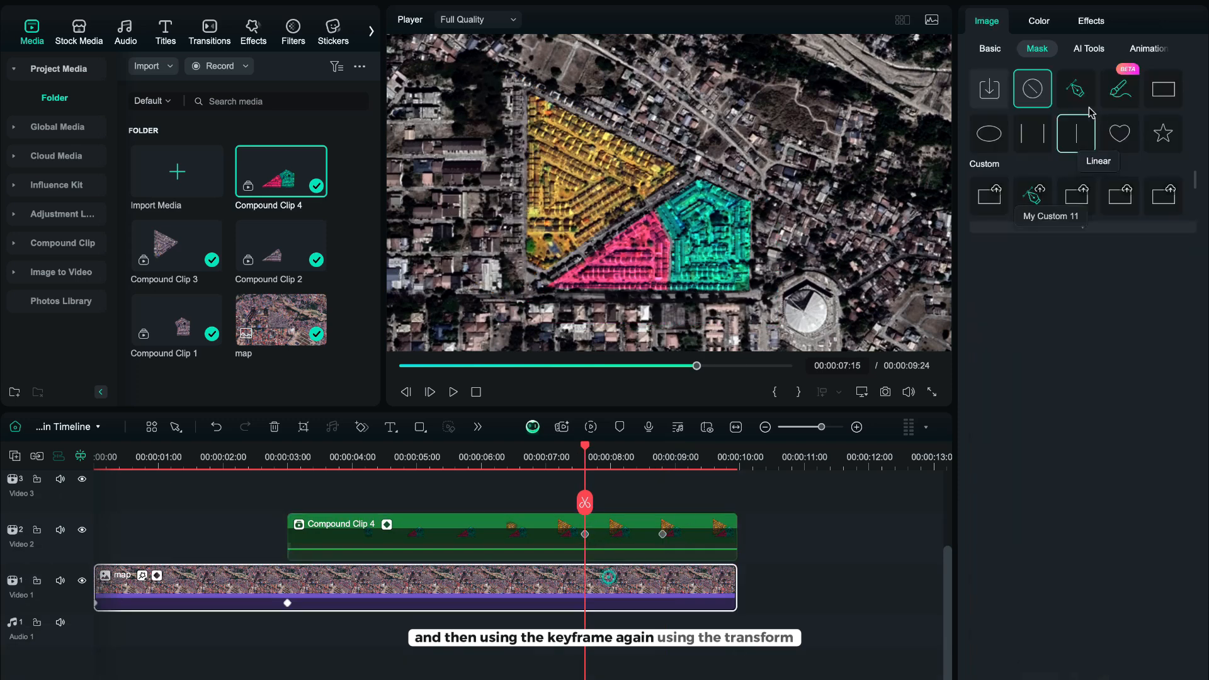
click(1039, 25)
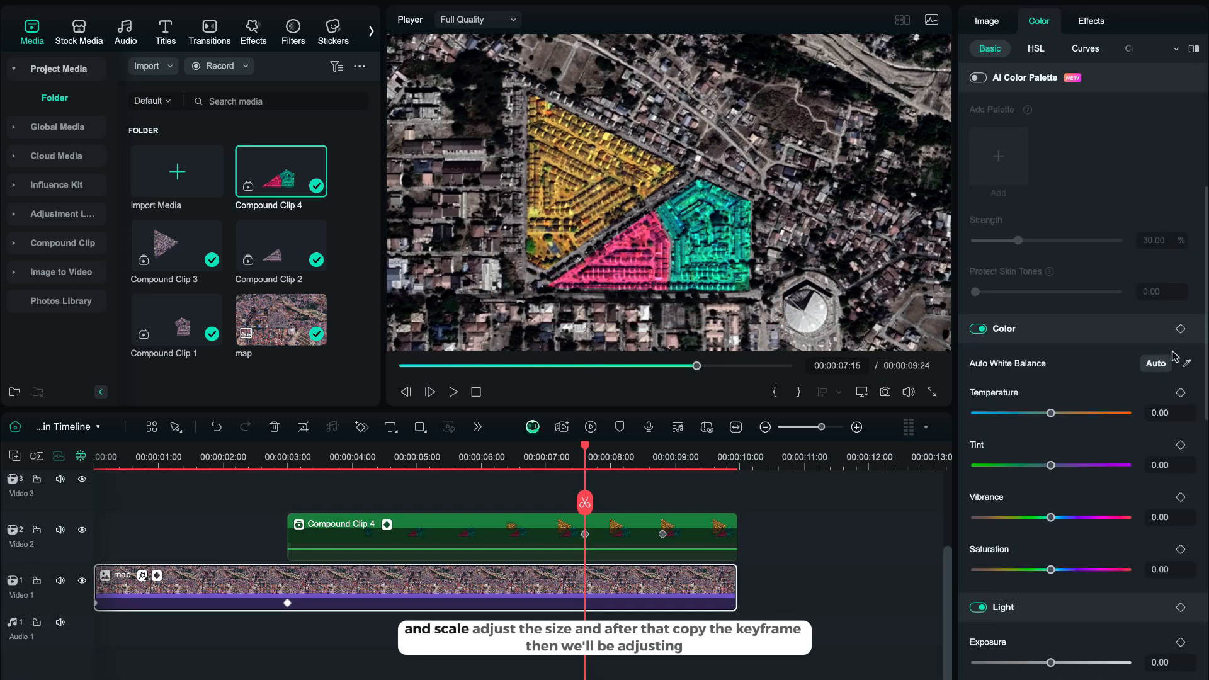
click(662, 534)
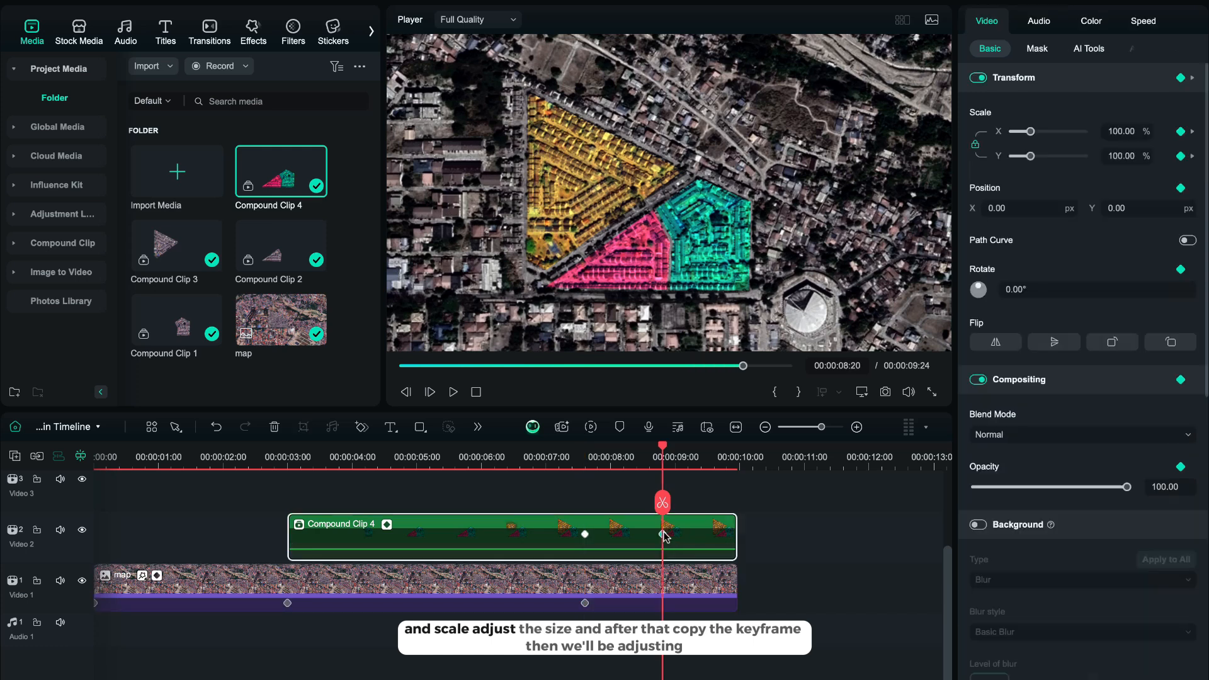
click(666, 576)
scroll(1057, 547, down, 3)
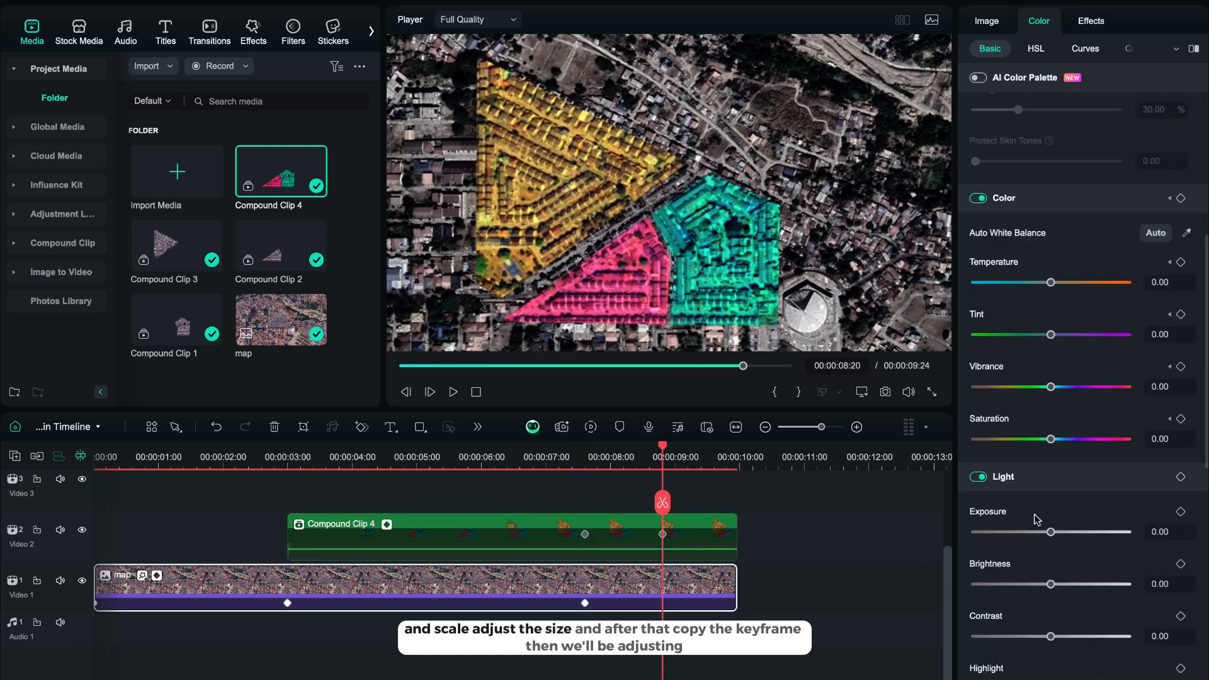
click(1033, 533)
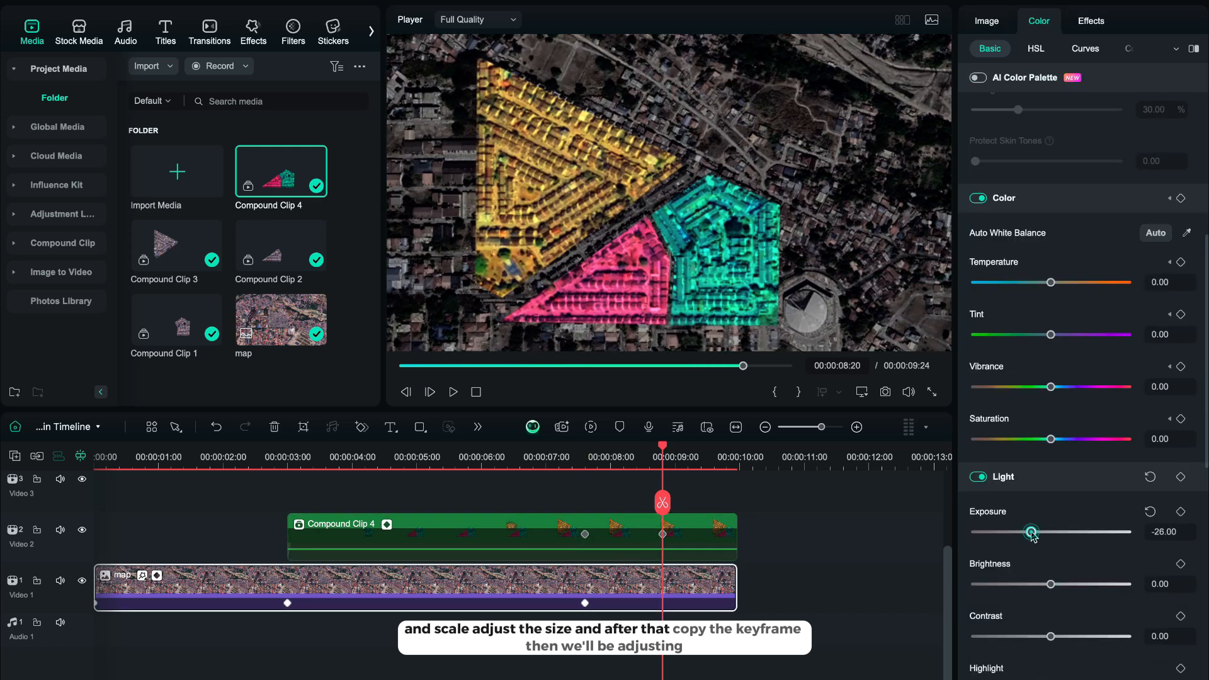
click(217, 428)
Keyframe the map clip's colour at about 7.6 seconds and darken its exposure to -65 at about 8.8 seconds.
click(585, 603)
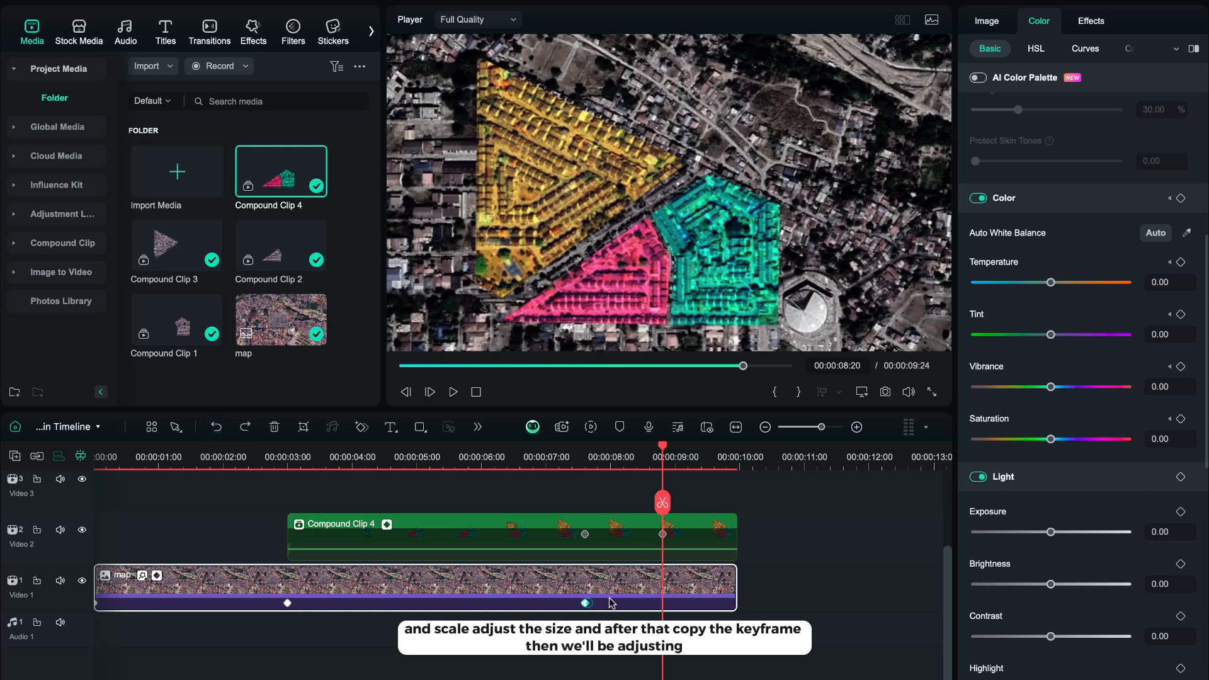
click(585, 602)
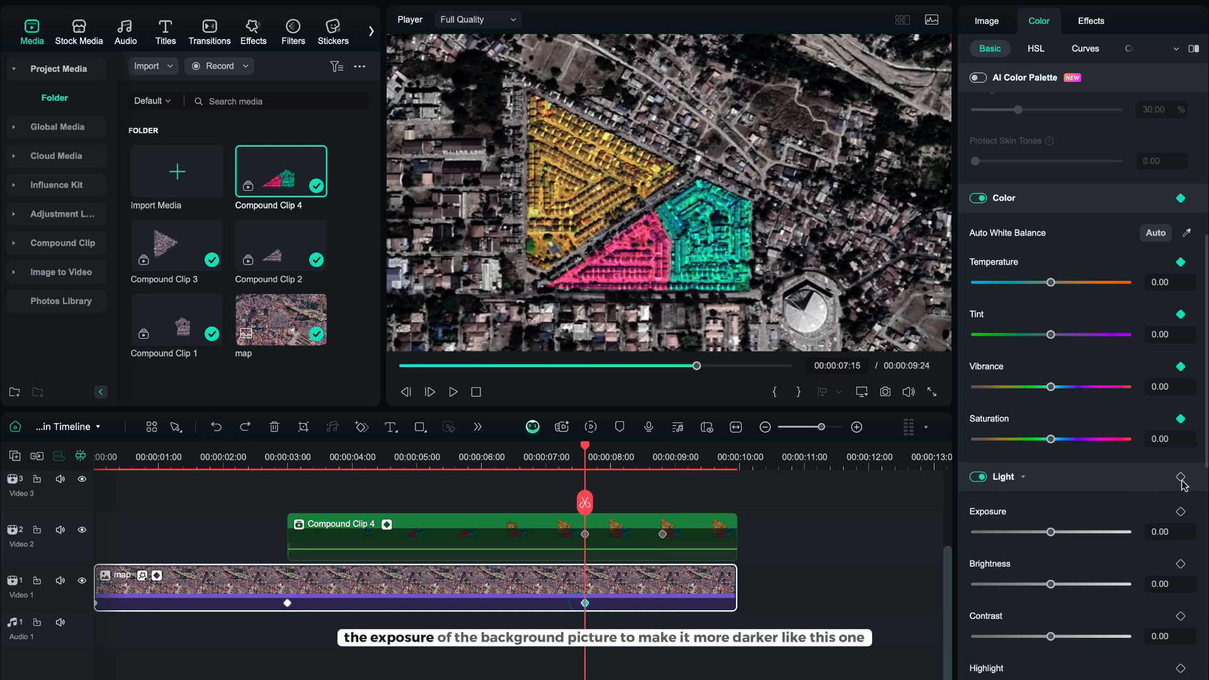
click(663, 534)
click(698, 581)
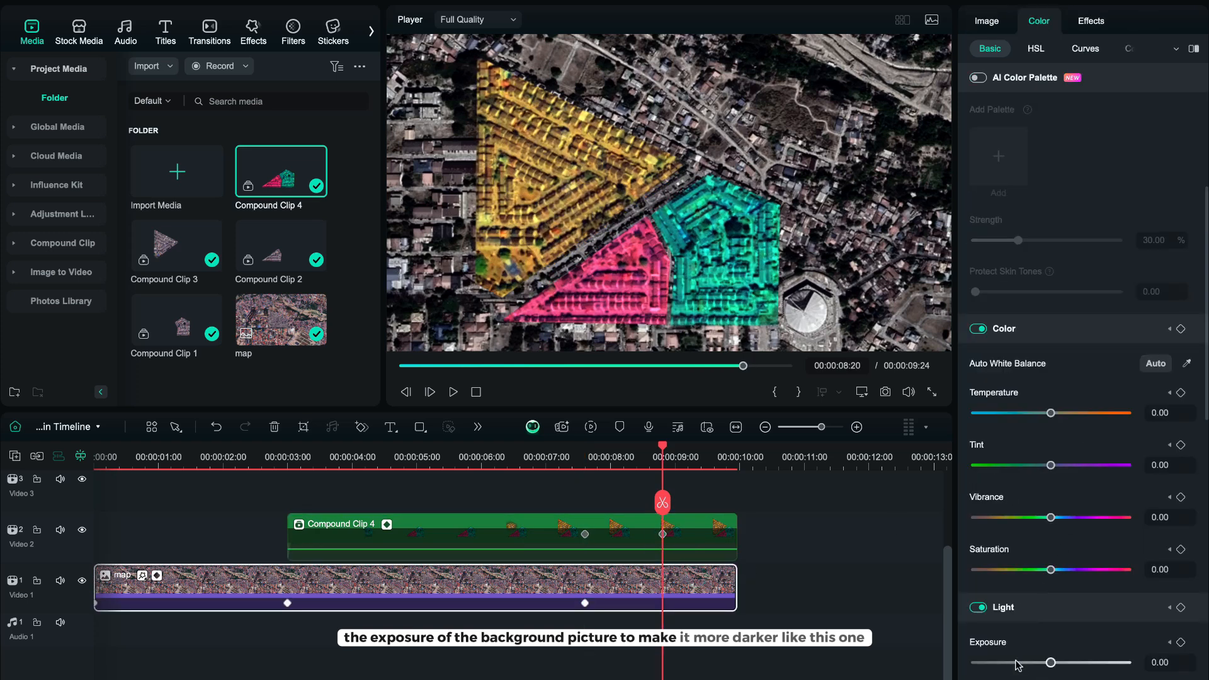
scroll(1045, 627, down, 3)
drag(1028, 537, 1002, 535)
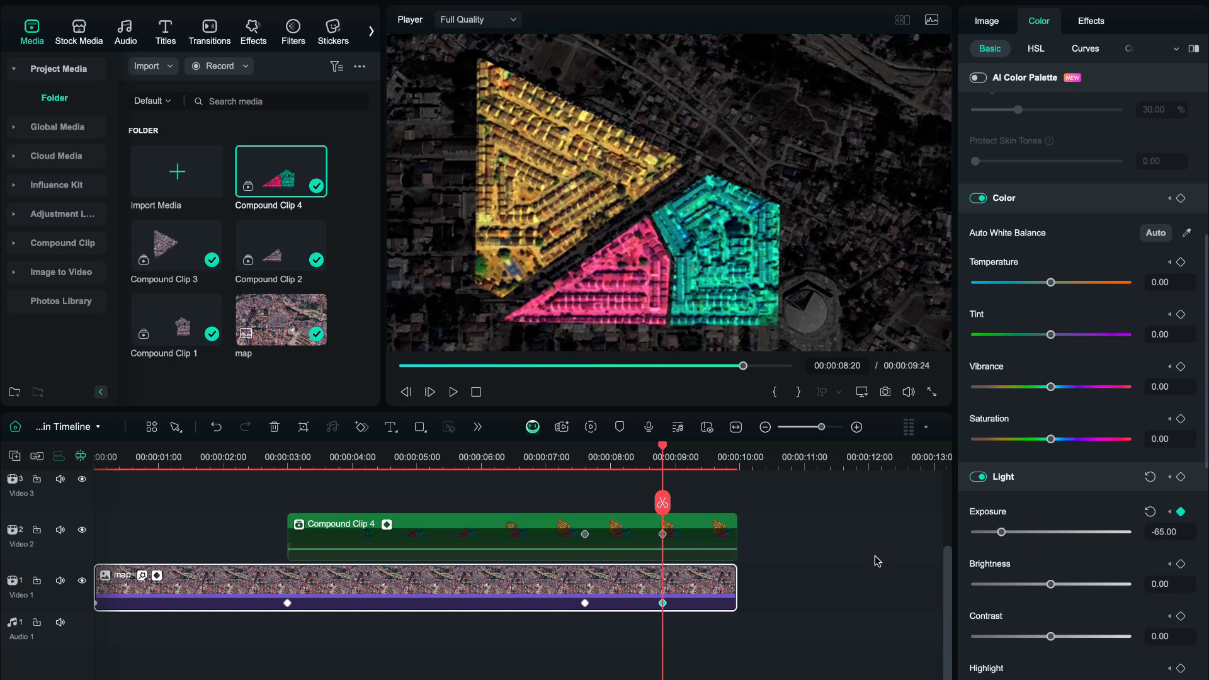
click(791, 594)
Search the titles for ROLLING and add Rolling Text 01 to the timeline at the last keyframe.
click(165, 32)
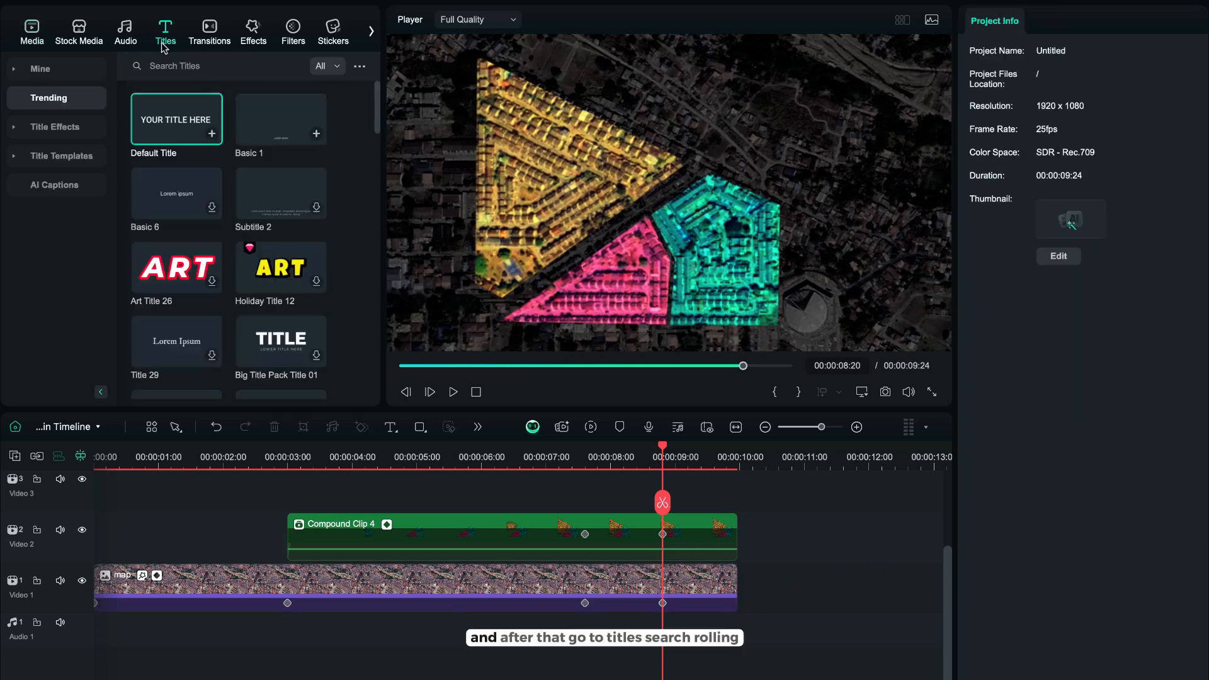
click(218, 66)
text(ROLLI)
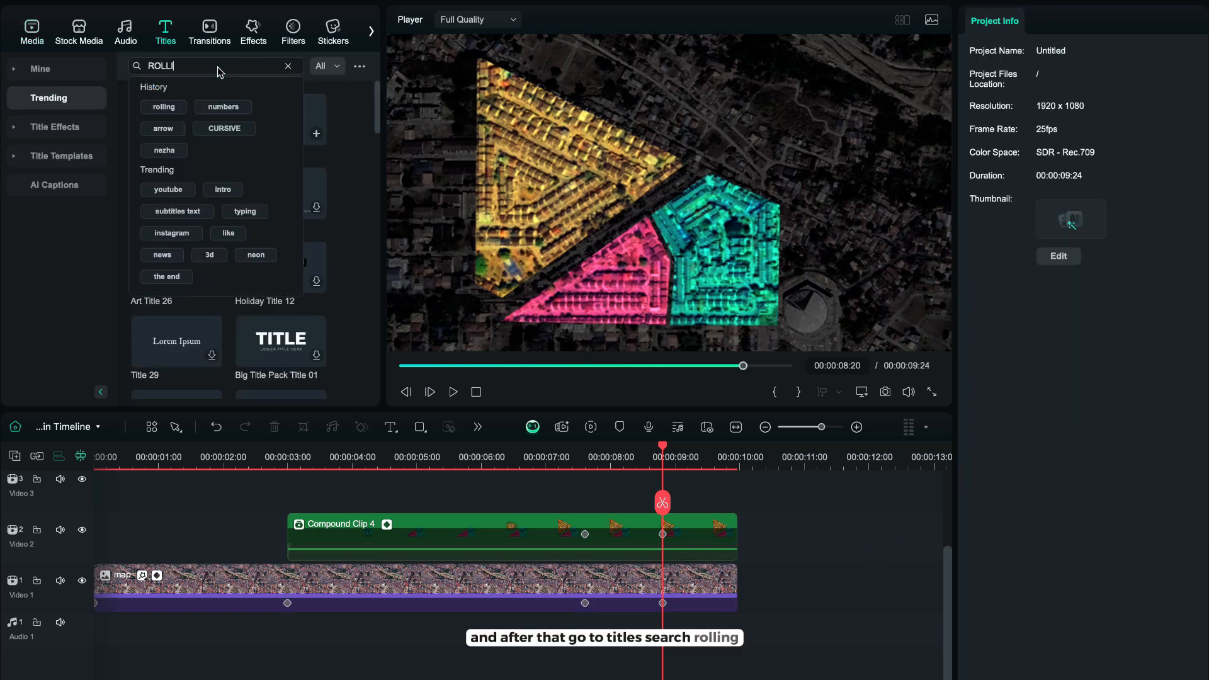
text(NG)
key(Return)
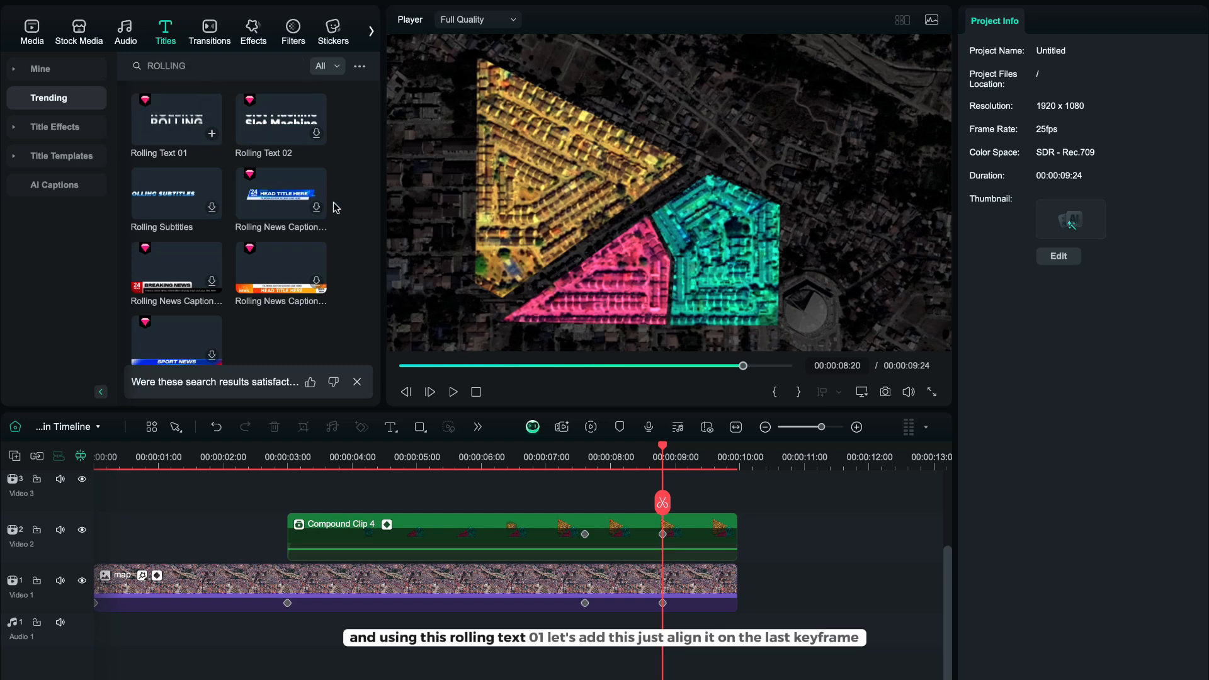
drag(188, 113, 654, 620)
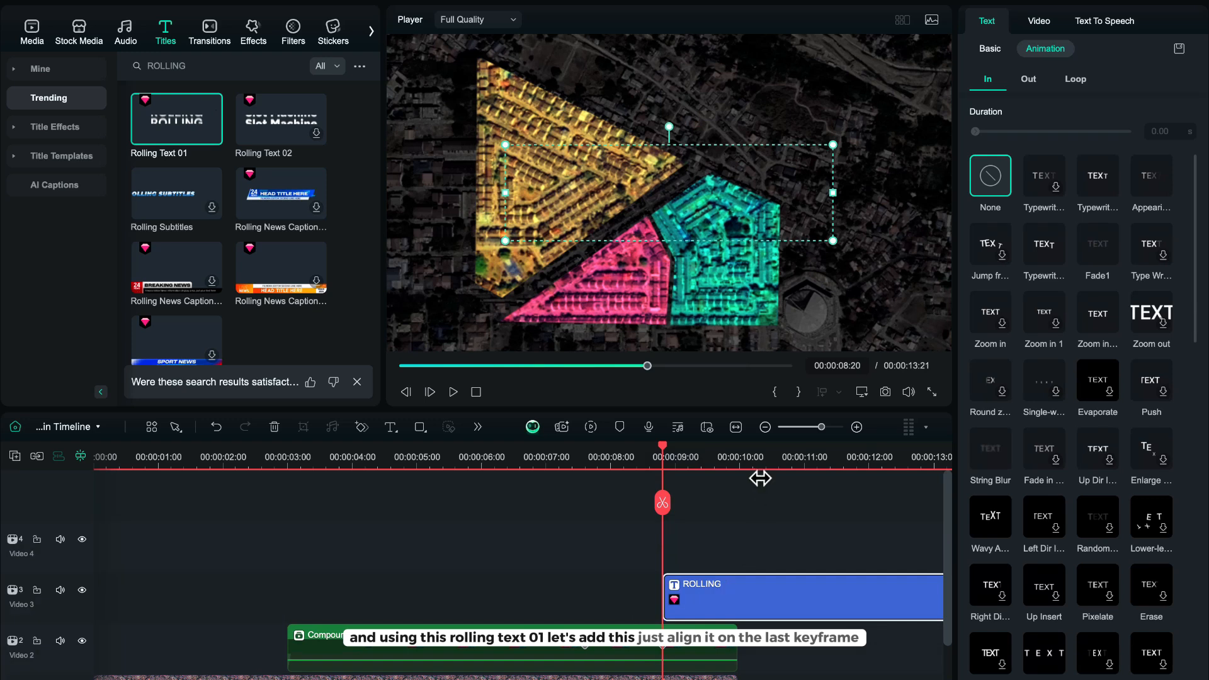
Cut off the Rolling title's tail so it ends with the compound clip, then preview it.
click(761, 457)
click(761, 504)
key(Delete)
click(754, 604)
drag(762, 610, 740, 607)
drag(628, 453, 661, 478)
drag(716, 611, 738, 595)
key(space)
key(space)
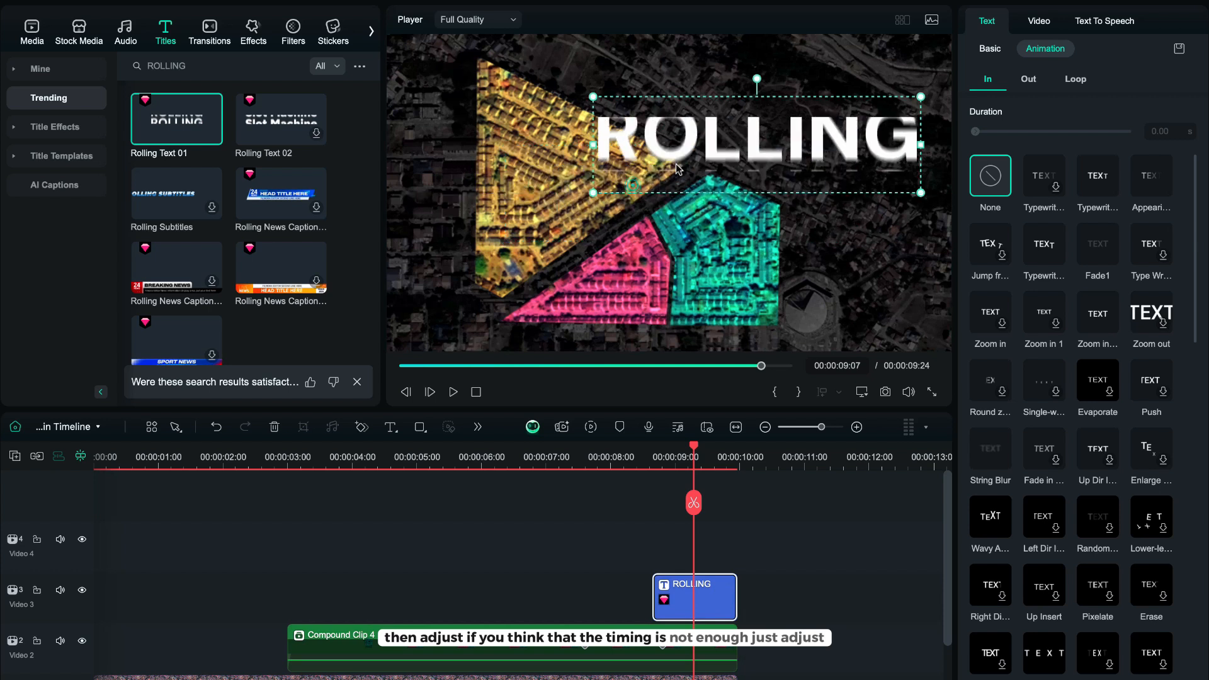
Move the rolling title to the upper right, replace its text with 3,426 and enlarge it.
drag(590, 191, 706, 160)
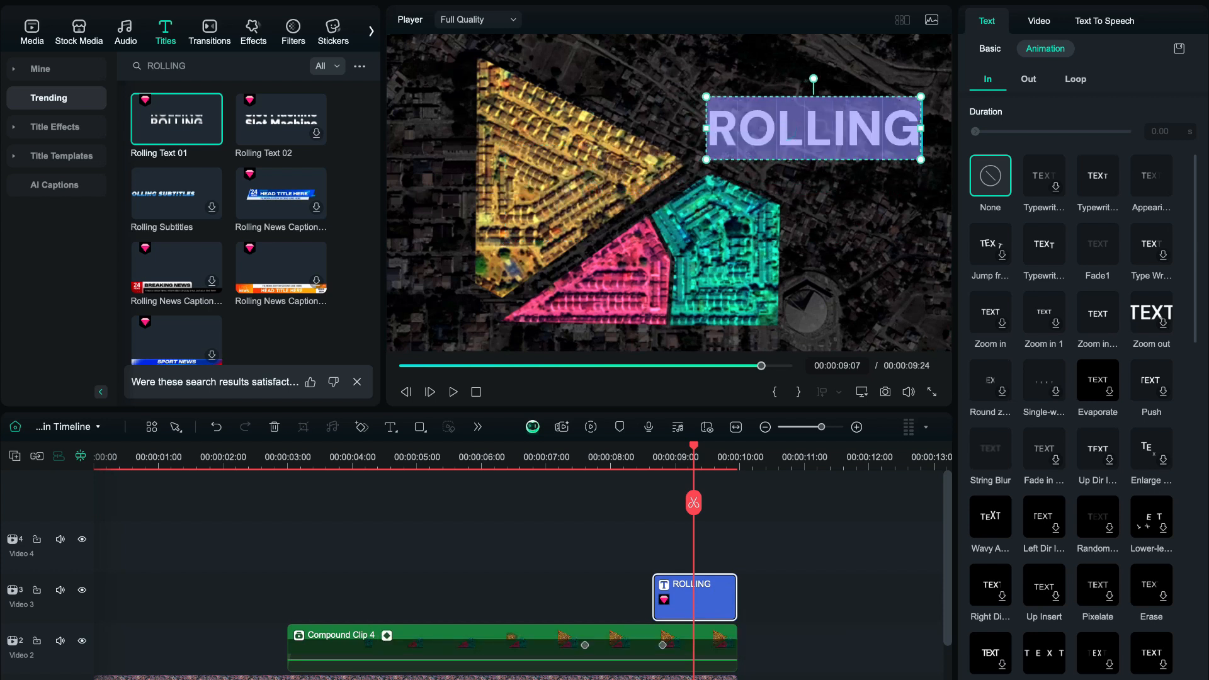
text(3,)
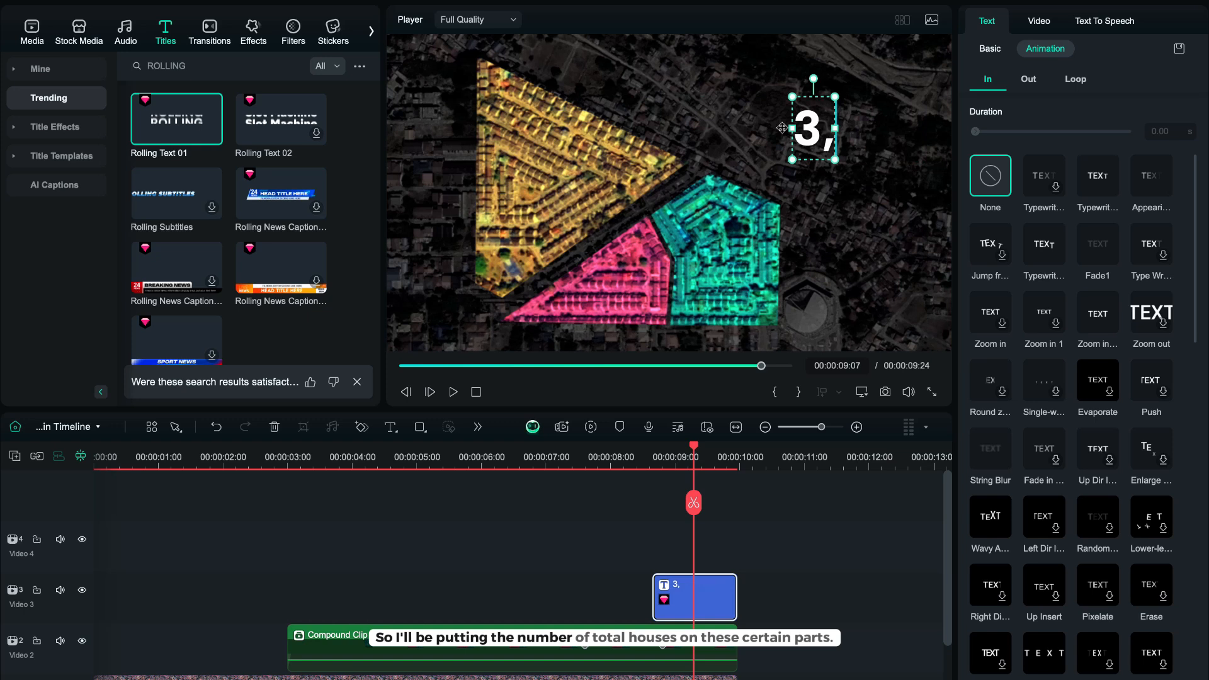
text(426)
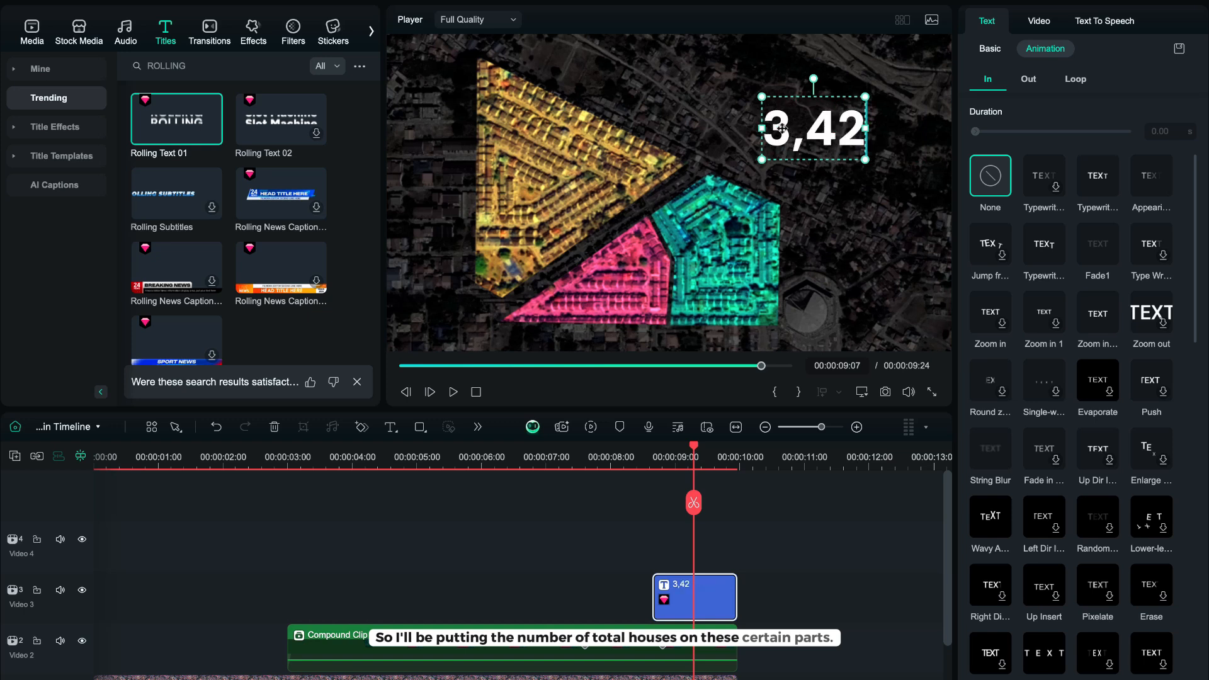
drag(881, 158, 921, 178)
drag(836, 132, 845, 123)
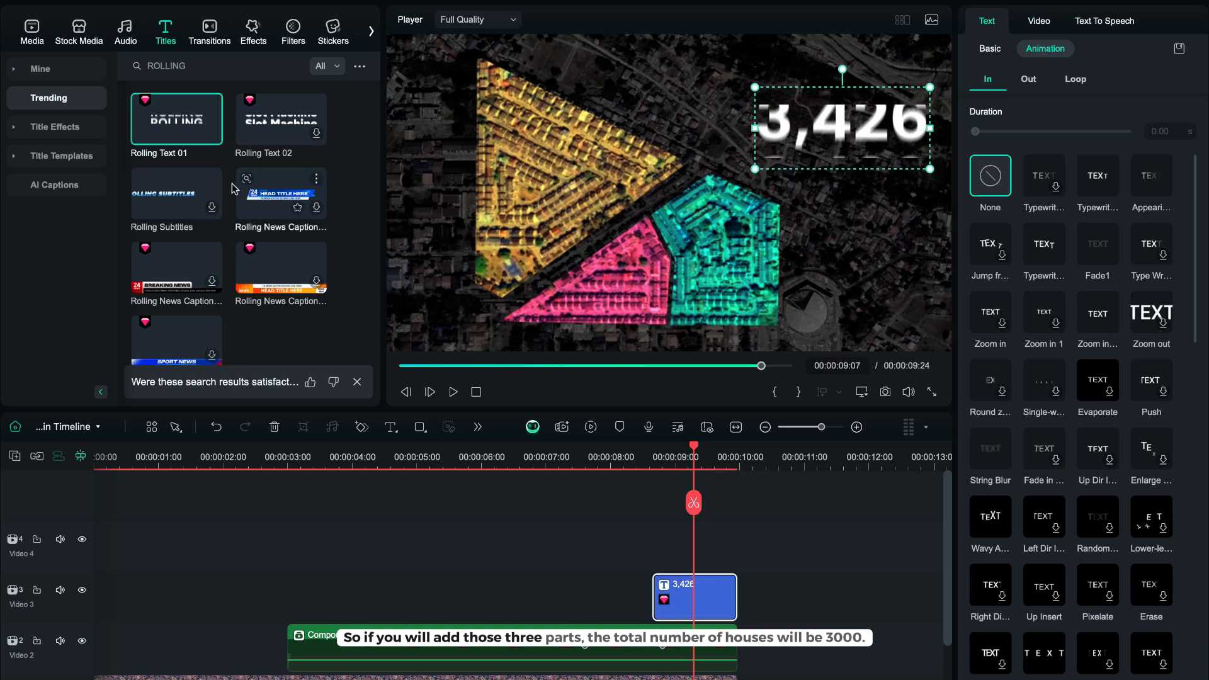
Clear the title search, add Default Title on the track above the number, and trim it to end with the compound clip.
click(288, 65)
drag(179, 121, 664, 545)
click(748, 466)
drag(745, 502, 748, 503)
click(748, 503)
key(Delete)
drag(752, 565, 738, 564)
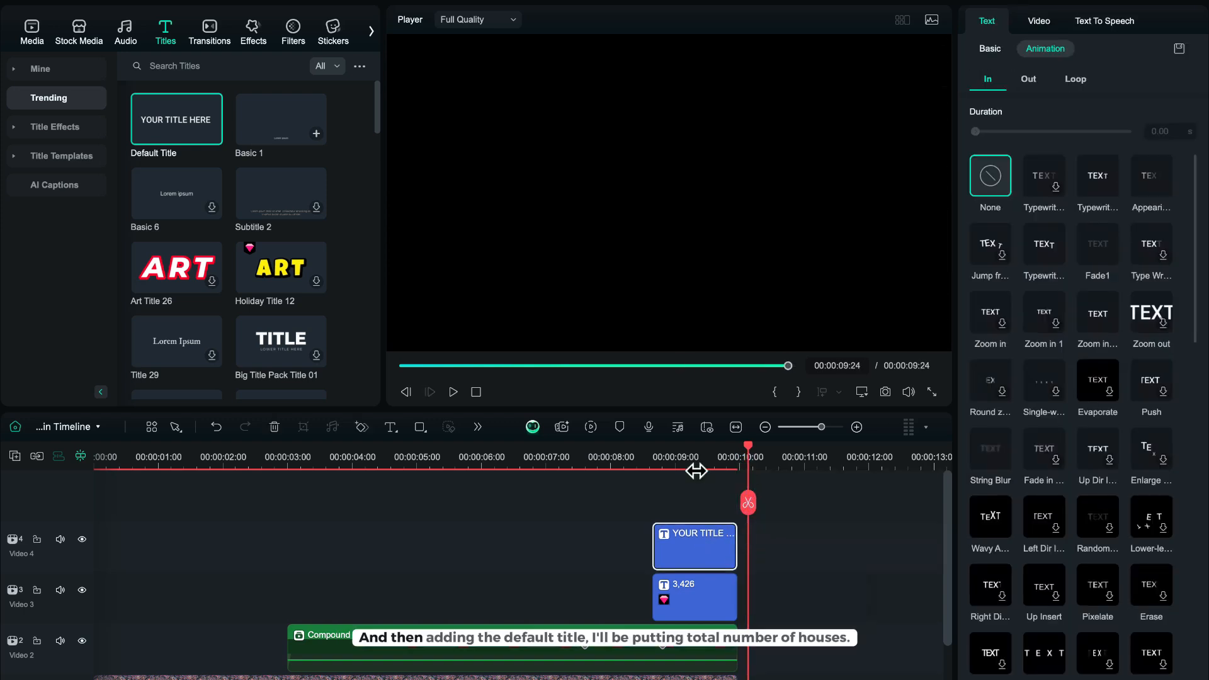
Change the default title's text to TOTAL NO. OF HOUSES.
click(686, 459)
click(727, 195)
text(TOTAL NO. OF HOUS)
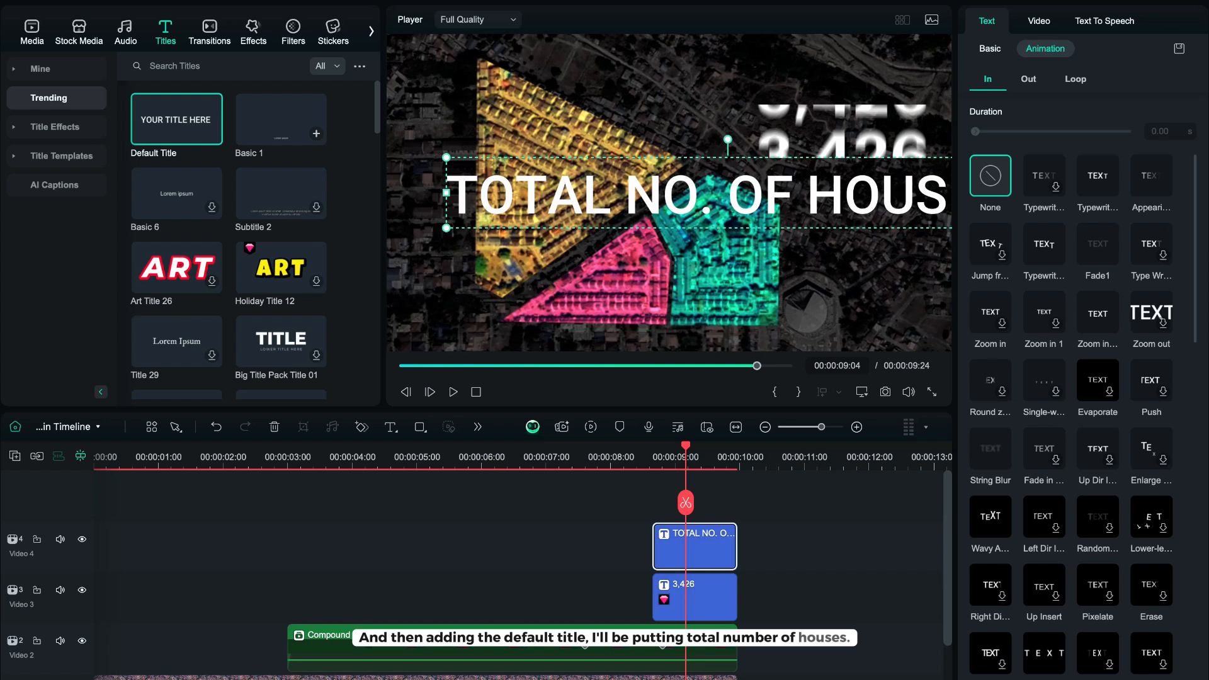
Set the heading's font to Montserrat Black at size 36 and place it above the number in the top right.
click(990, 49)
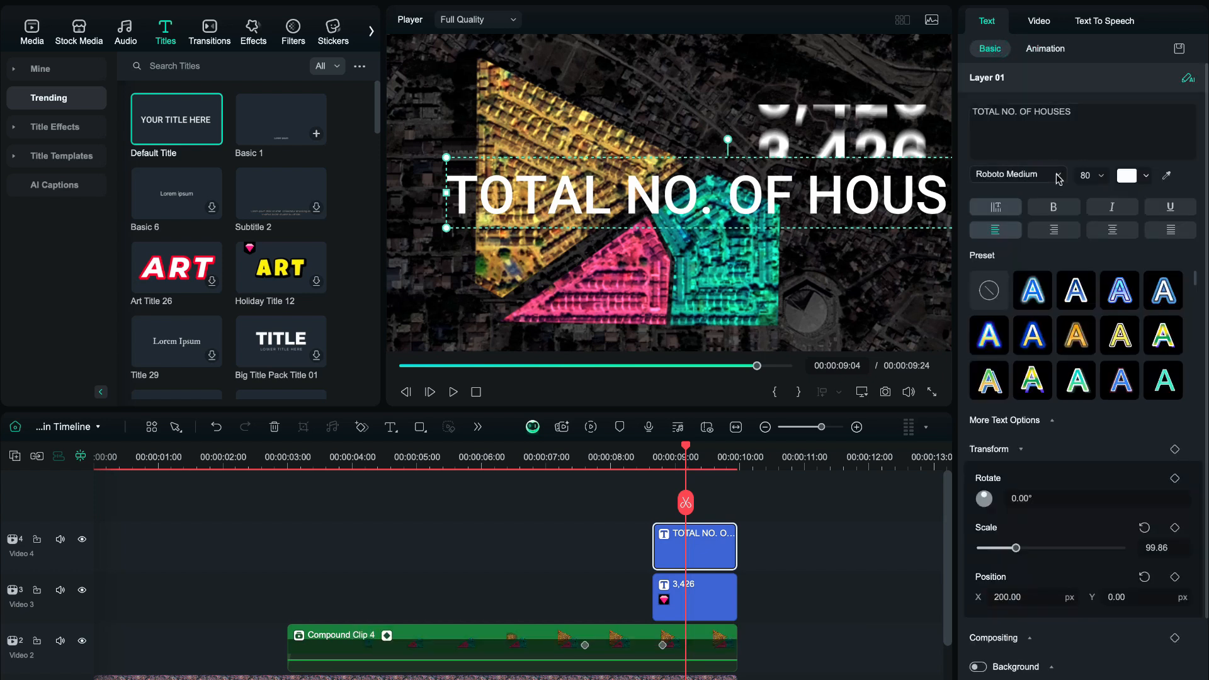
click(1059, 176)
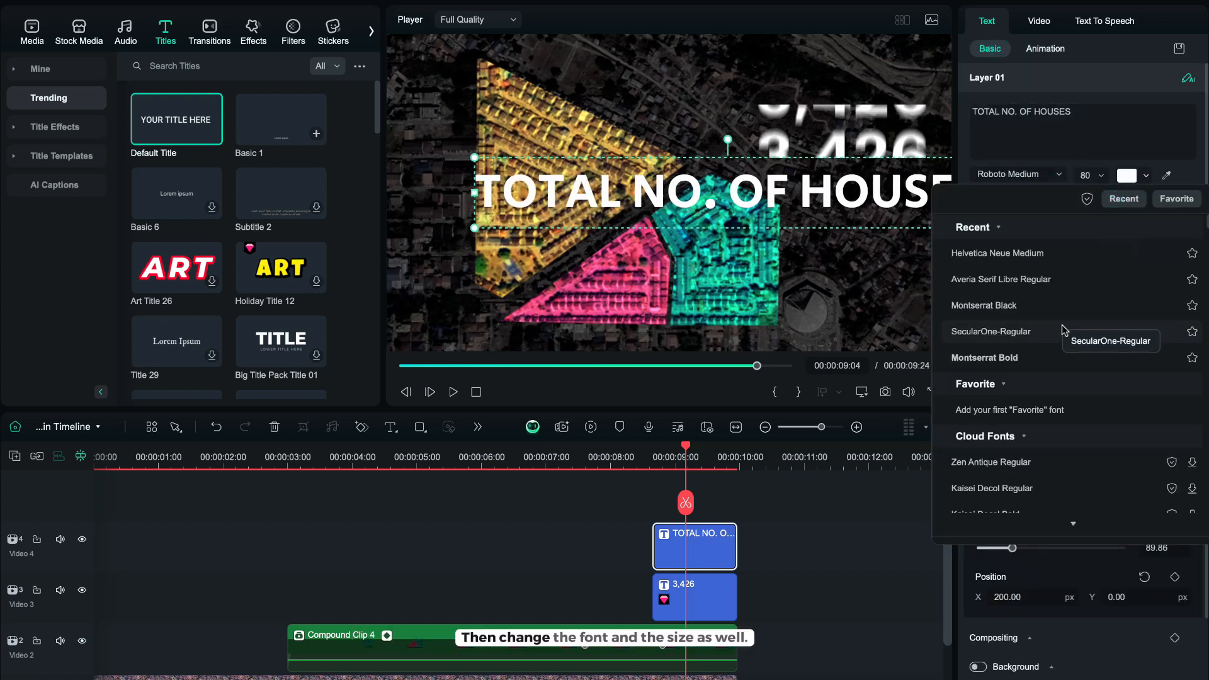
click(1066, 306)
click(1081, 178)
scroll(1081, 177, up, 5)
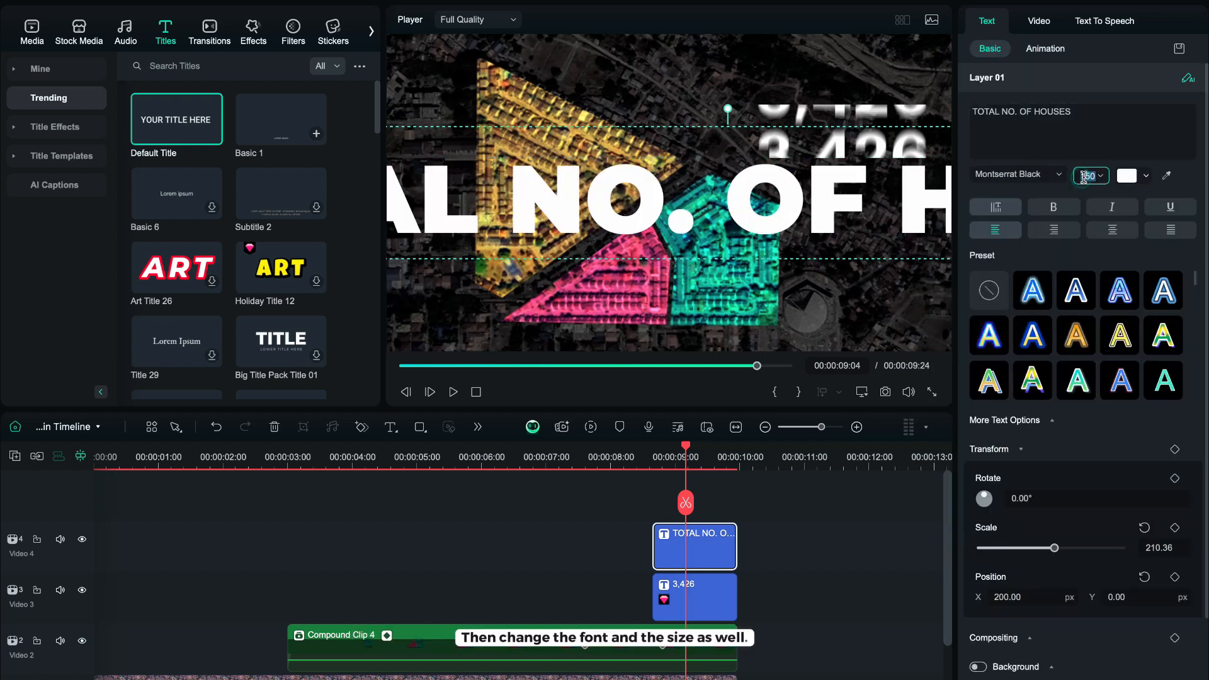
drag(816, 208, 863, 85)
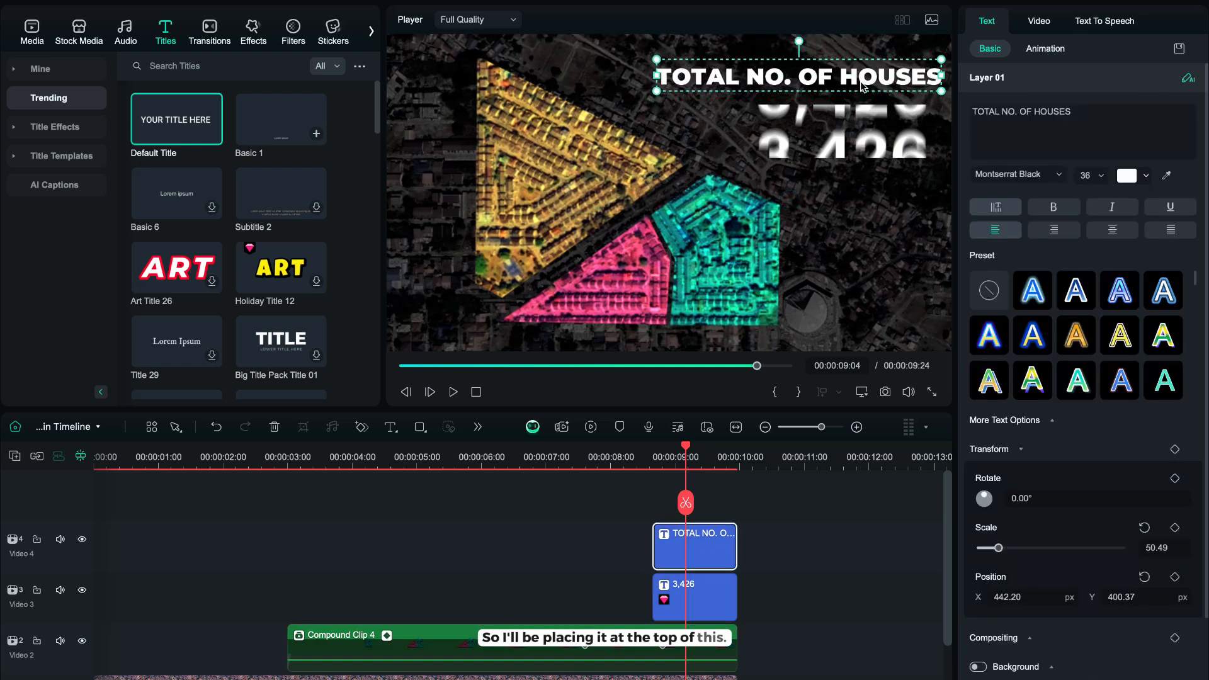
Apply the Fade1 in-animation to the heading, extend its start earlier on the timeline, and preview it.
click(1046, 49)
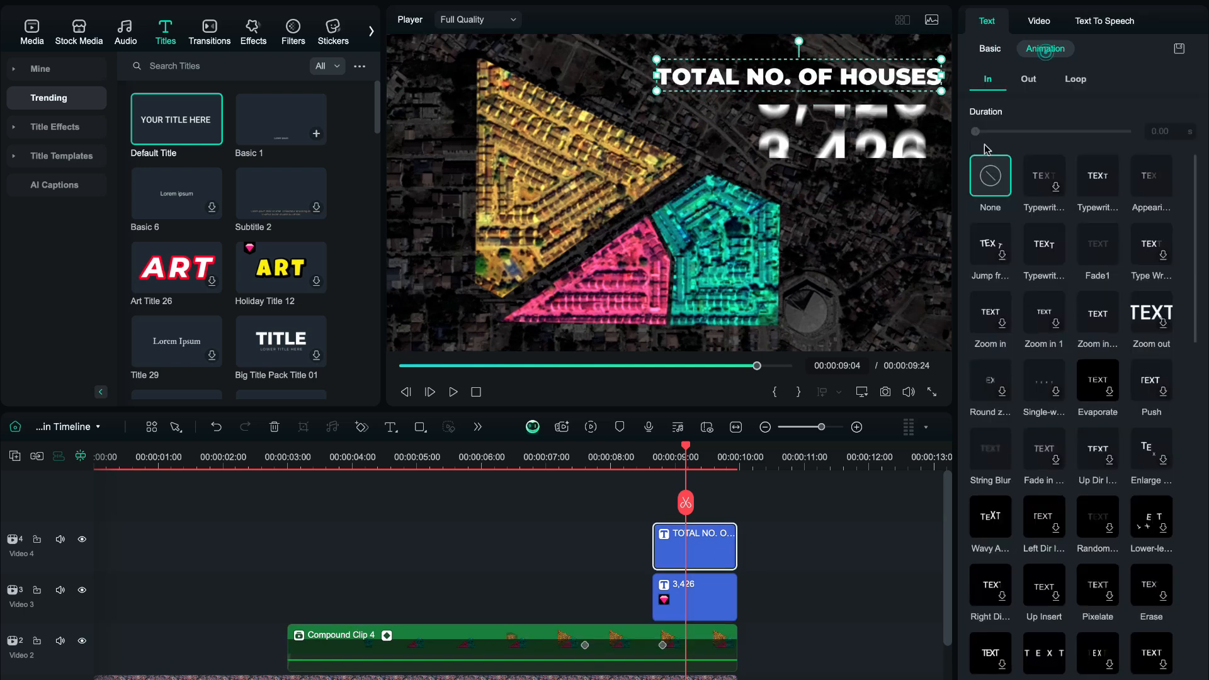
click(1095, 246)
drag(660, 557, 623, 558)
click(608, 491)
click(597, 457)
key(space)
click(597, 458)
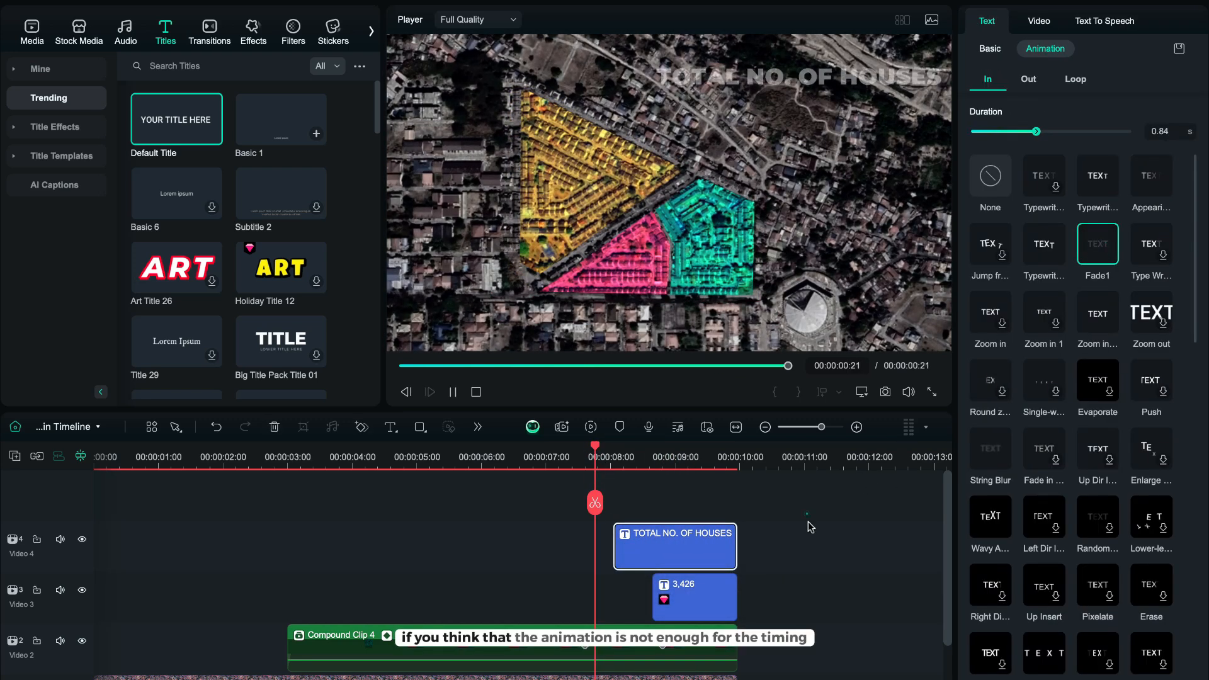
click(765, 561)
key(space)
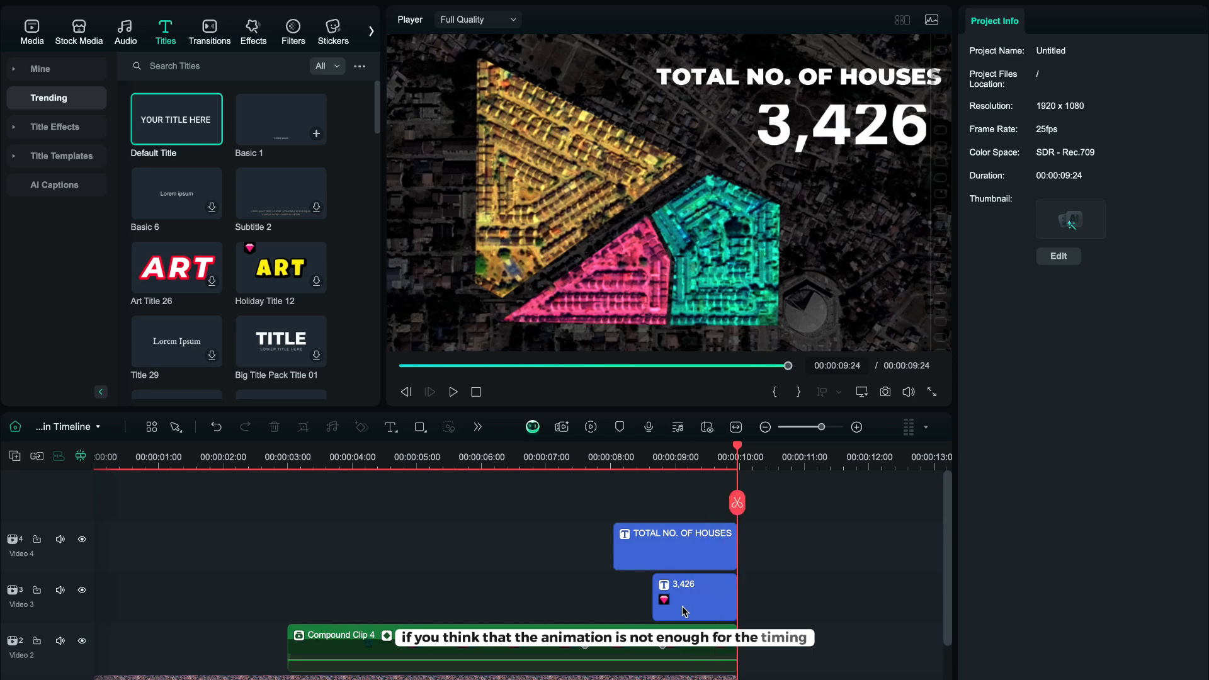
Extend the number title's start slightly earlier, play it back, and render a preview of the timeline.
click(708, 605)
drag(663, 605, 651, 609)
click(595, 460)
click(670, 506)
key(space)
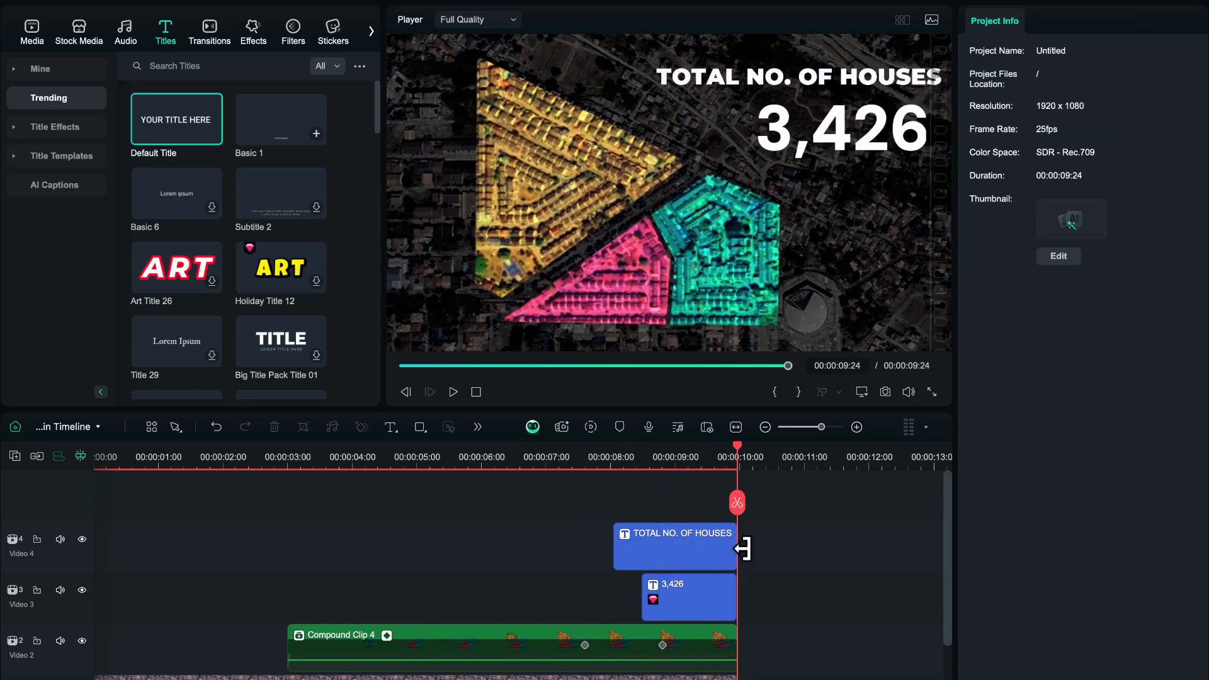
scroll(800, 590, down, 1)
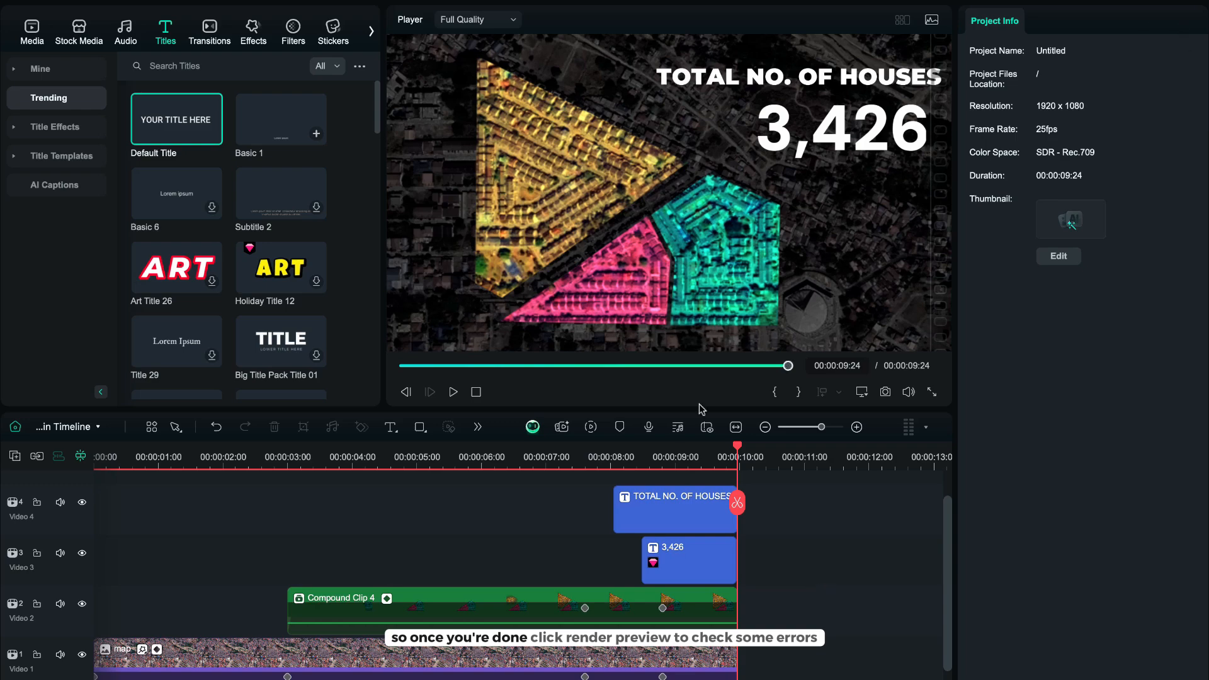
click(593, 428)
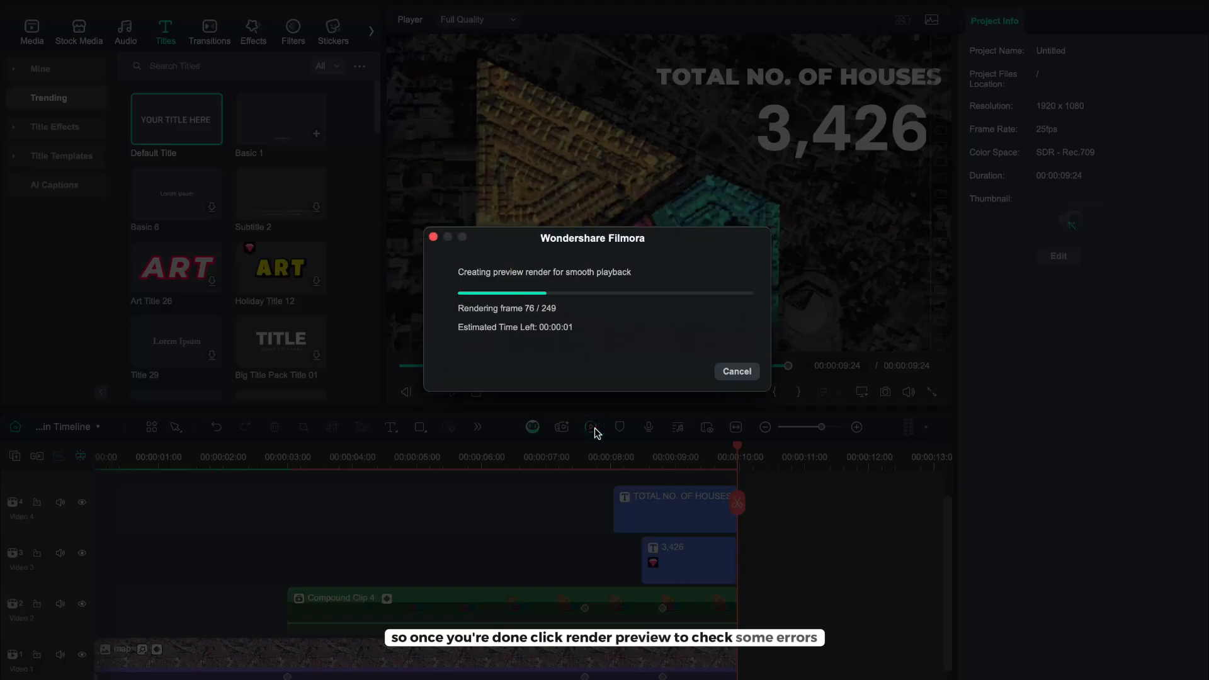